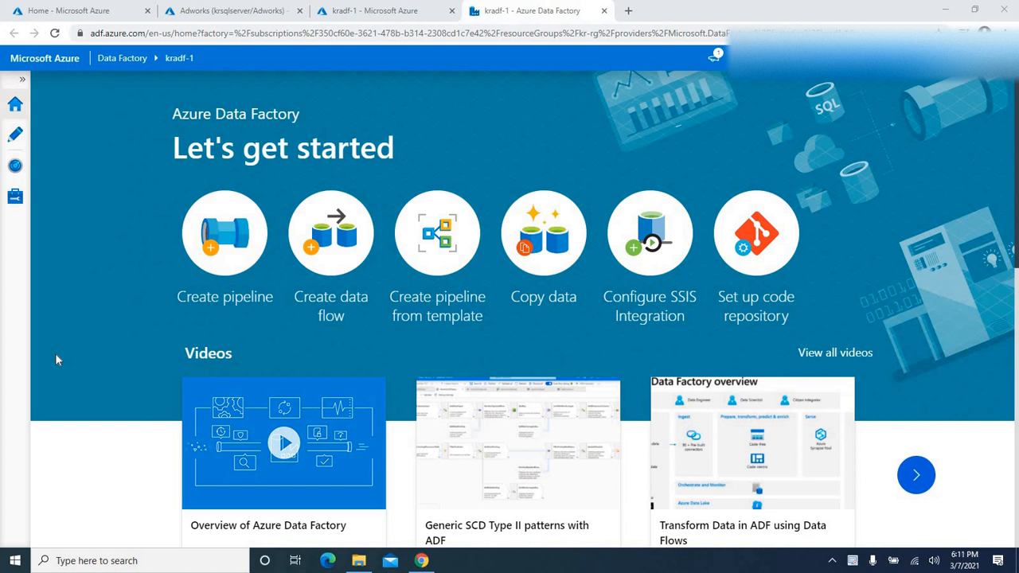
# Step: Browse the krmlstorage account's development file share into the SPID-14 directory and view the Liverpool.xlsx file
pyautogui.click(79, 13)
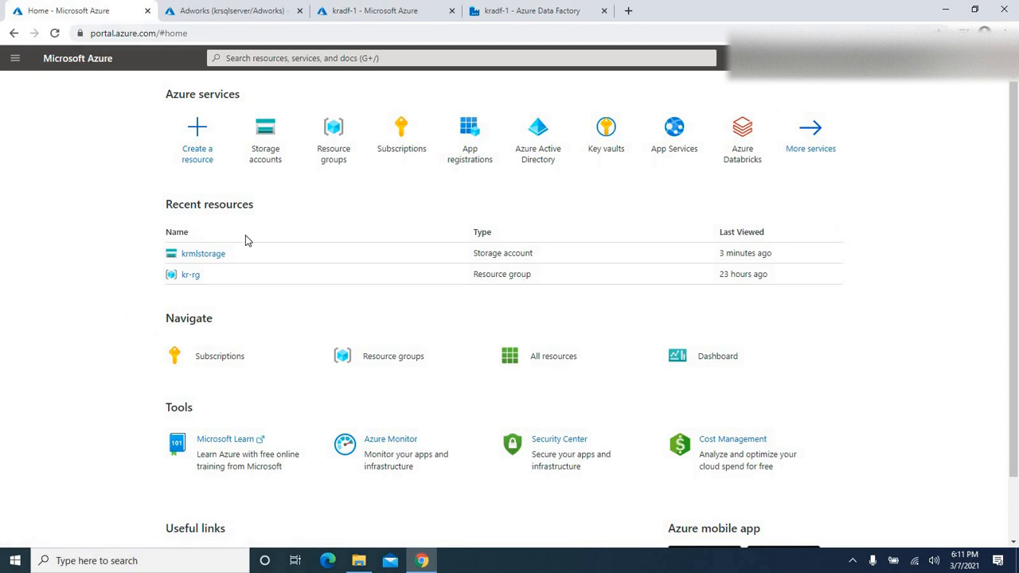
pyautogui.click(195, 254)
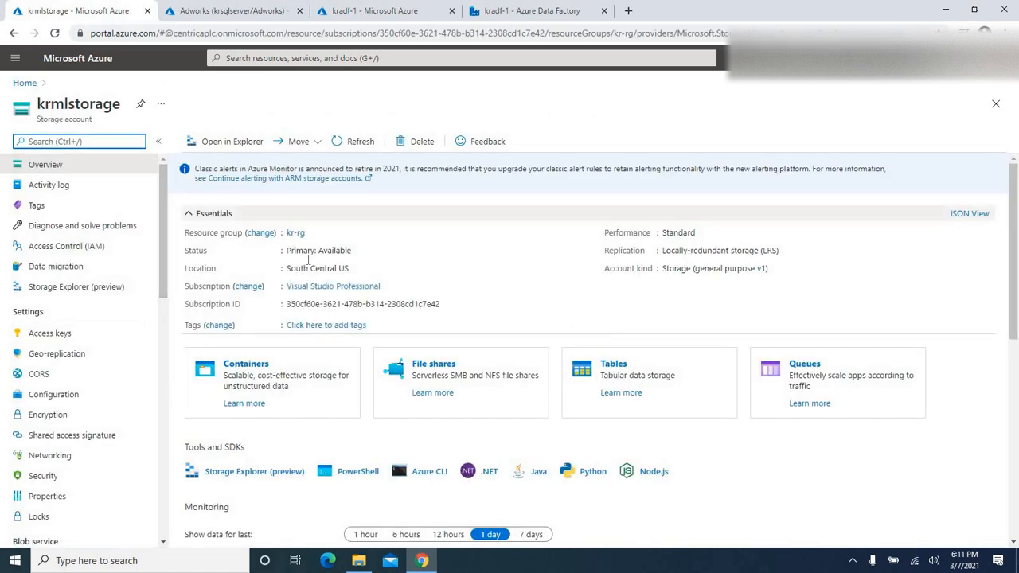
pyautogui.click(426, 366)
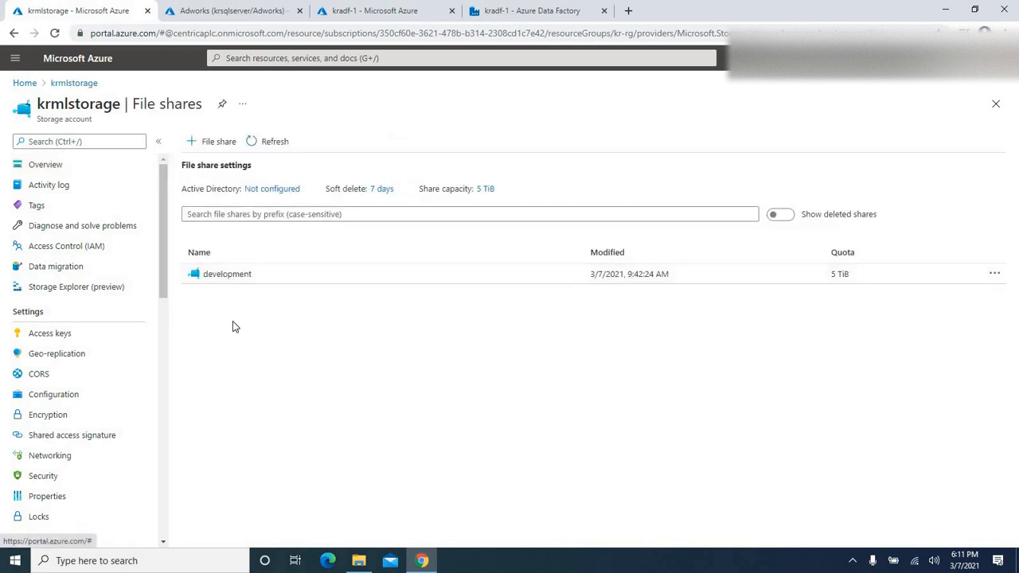
pyautogui.click(227, 276)
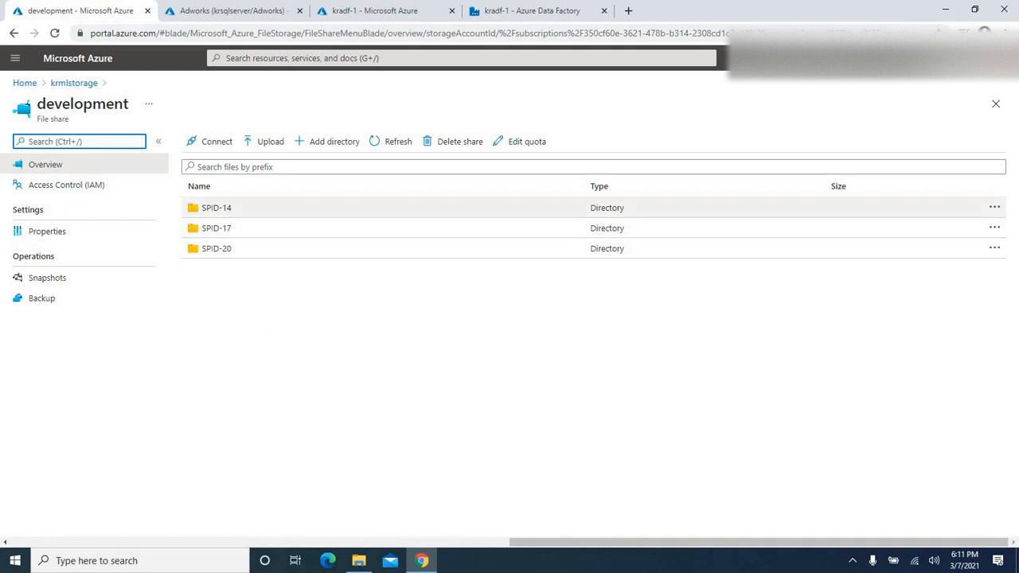
pyautogui.click(215, 209)
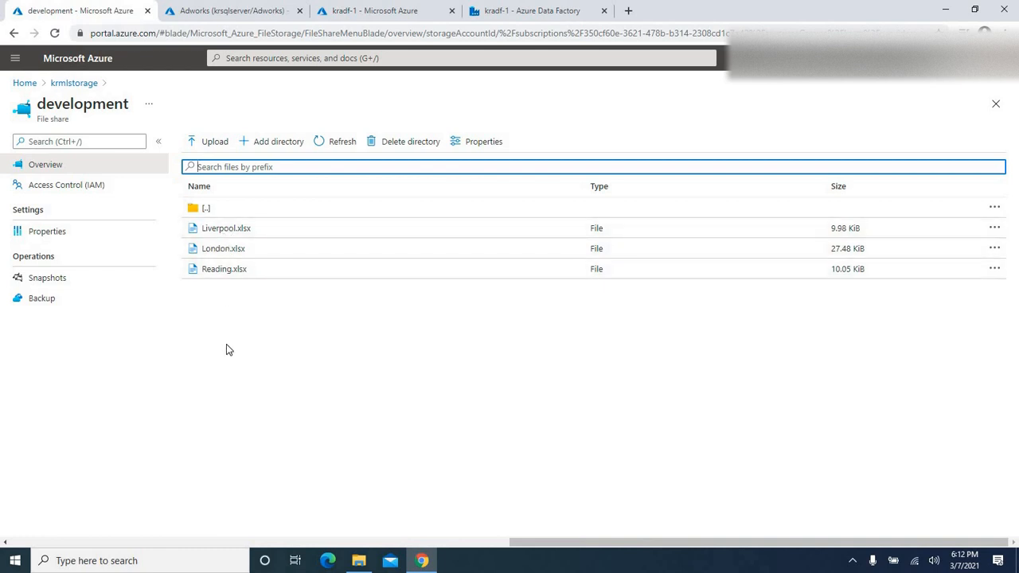
pyautogui.click(230, 228)
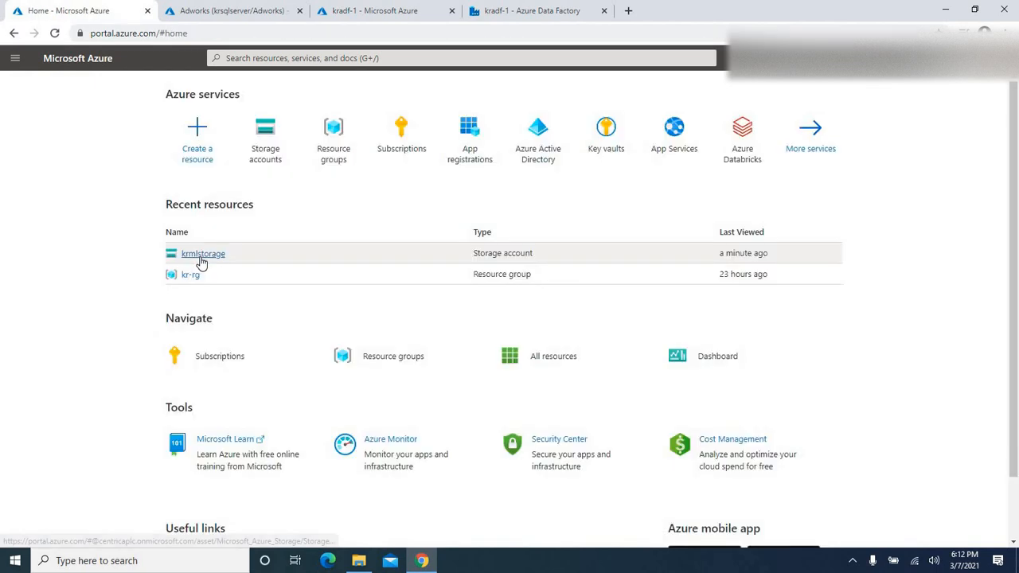
# Step: Reopen the krmlstorage storage account and list the directories at the root of its development file share
pyautogui.click(198, 262)
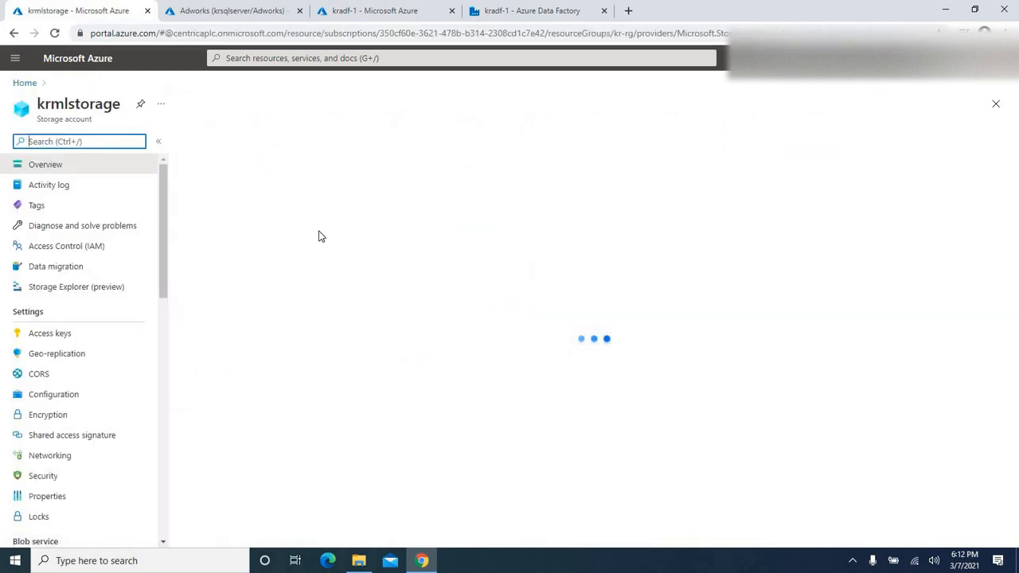
pyautogui.click(432, 372)
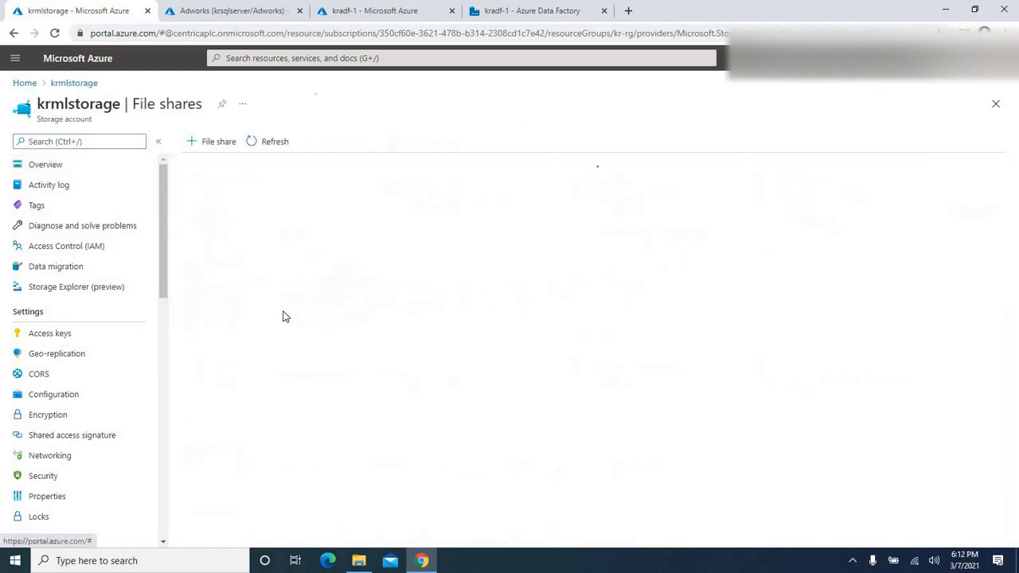
pyautogui.click(227, 275)
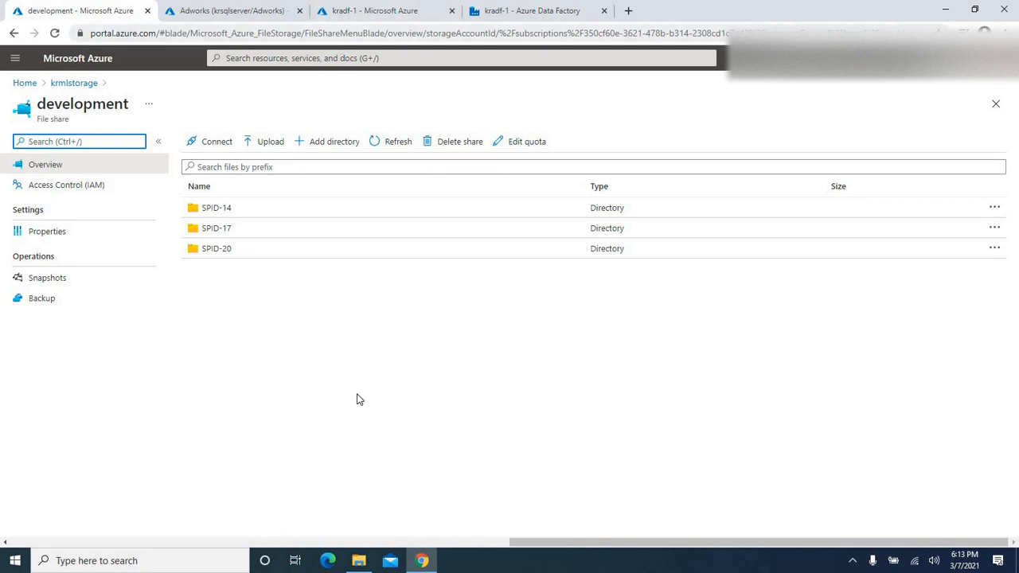
# Step: Review the address table query in the query editor of the Adworks SQL database
pyautogui.click(243, 12)
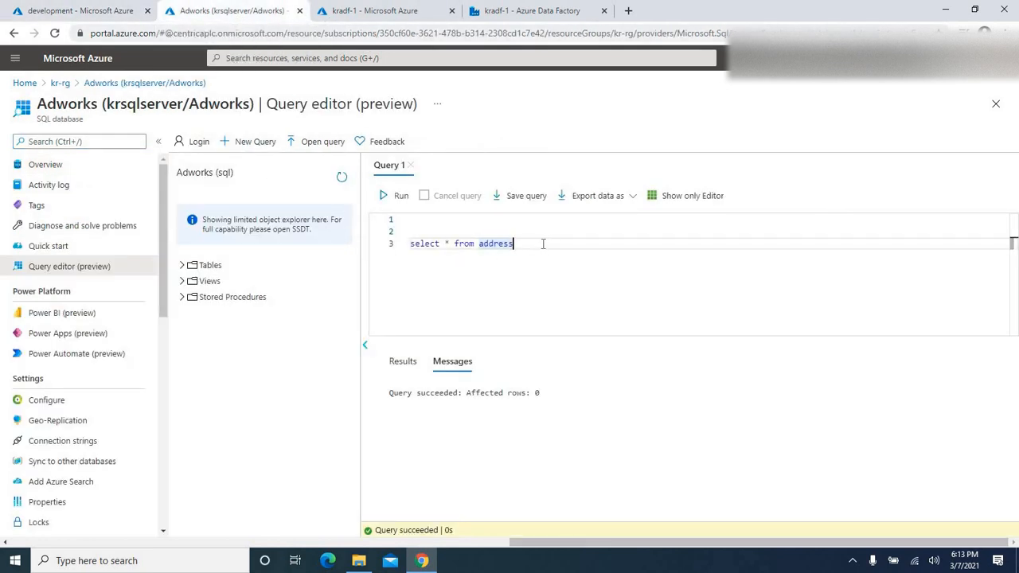
pyautogui.moveTo(541, 244); pyautogui.dragTo(399, 243)
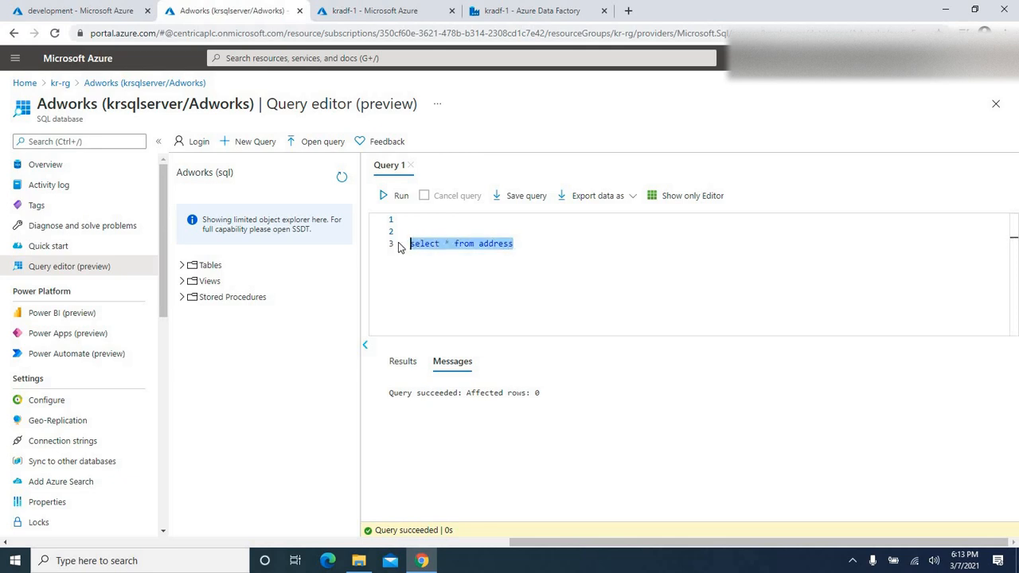
pyautogui.doubleClick(493, 242)
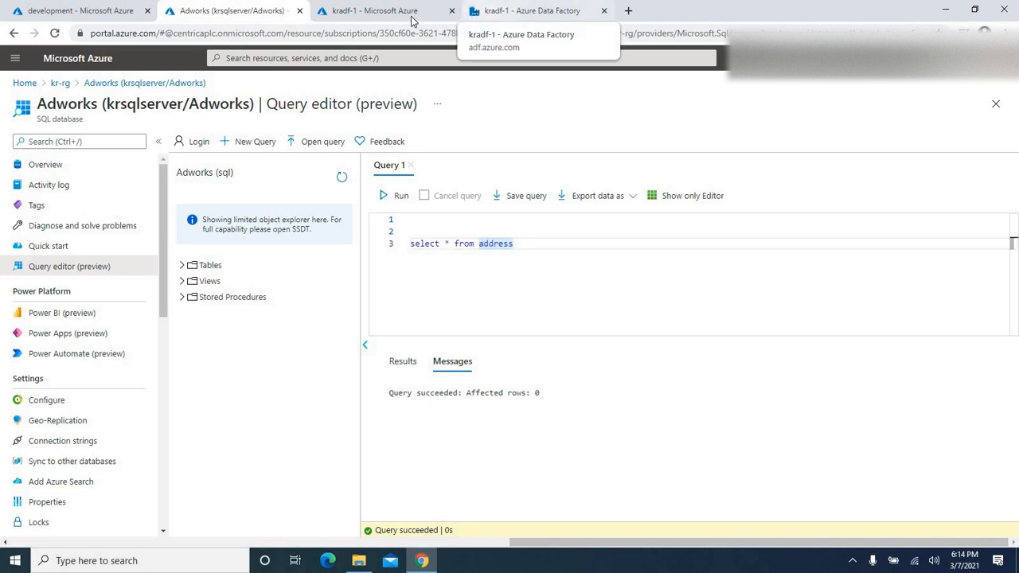
# Step: Launch the authoring site of the kradf-1 data factory and create a new pipeline
pyautogui.click(358, 11)
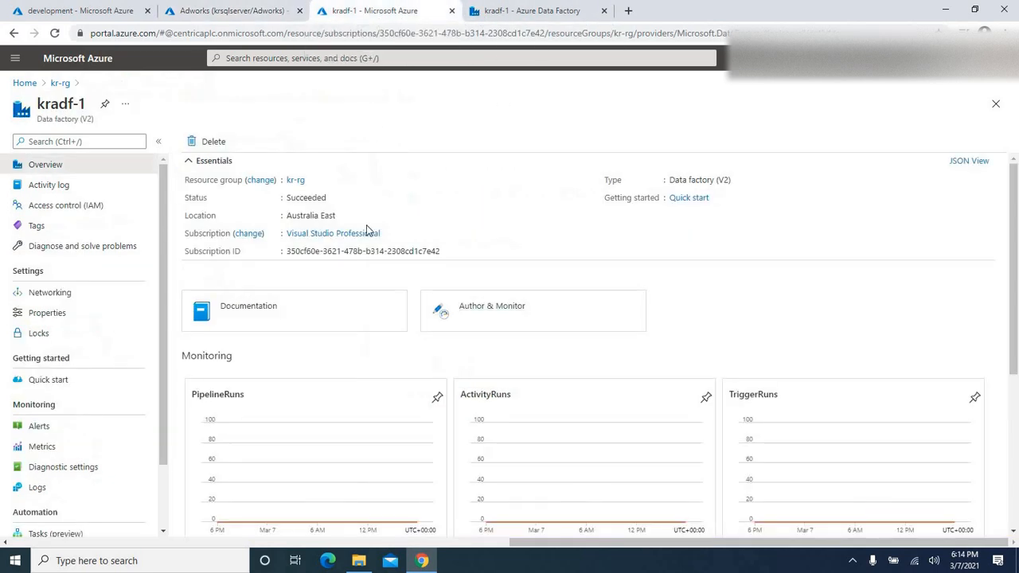
pyautogui.click(484, 311)
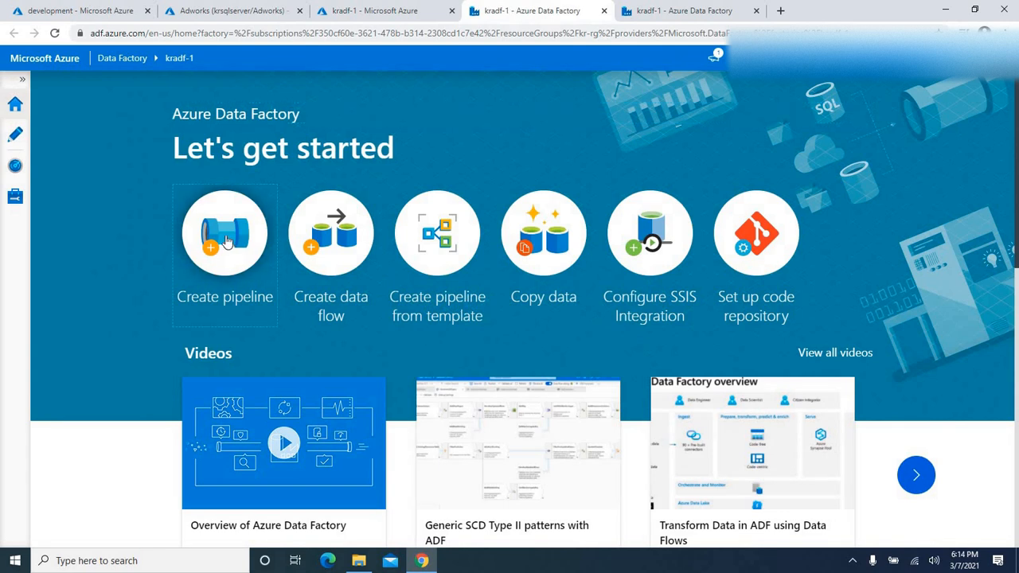
pyautogui.click(226, 241)
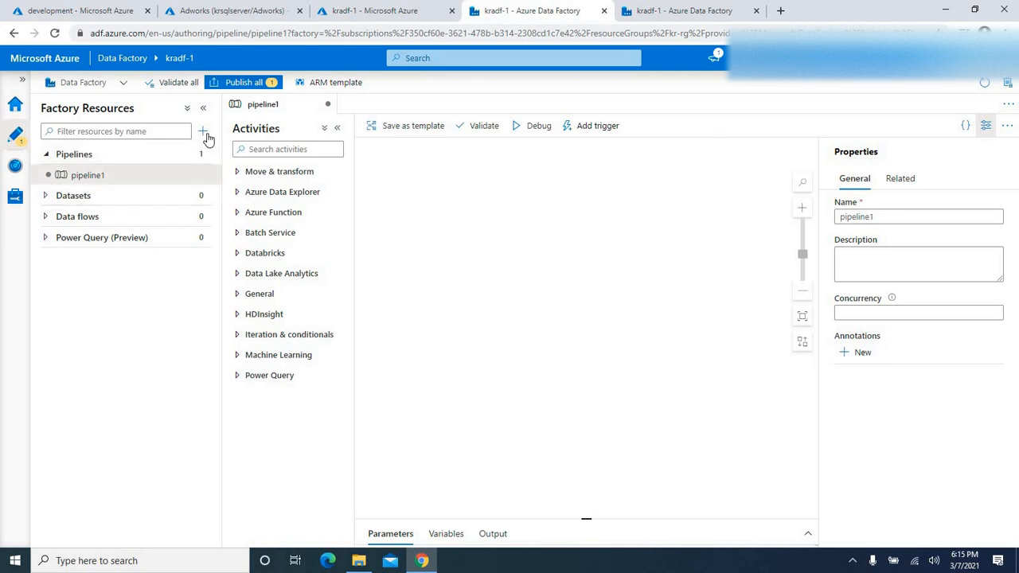
# Step: Rename the new pipeline as StateWise_parent
pyautogui.click(891, 217)
pyautogui.click(757, 224)
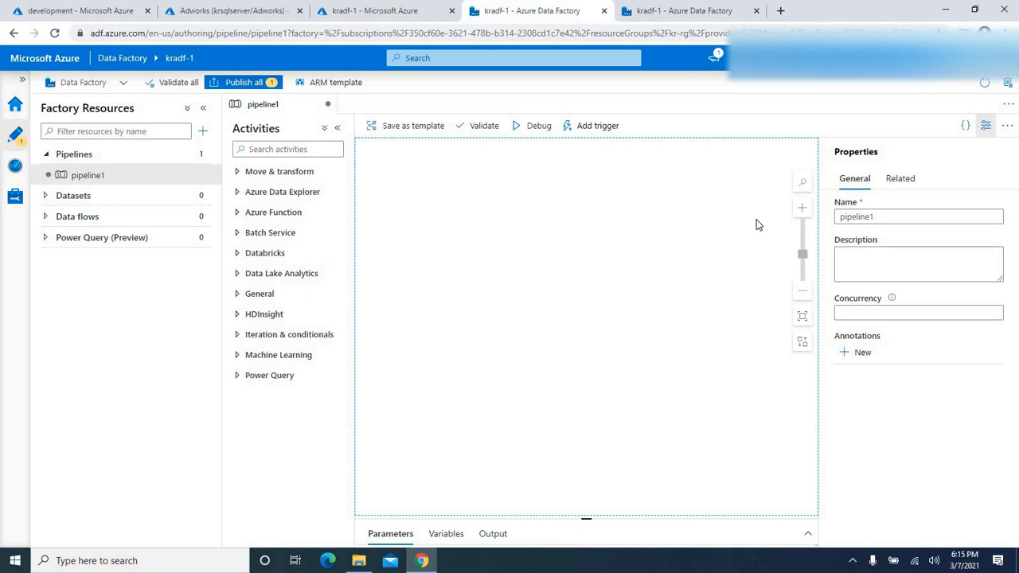
pyautogui.doubleClick(860, 218)
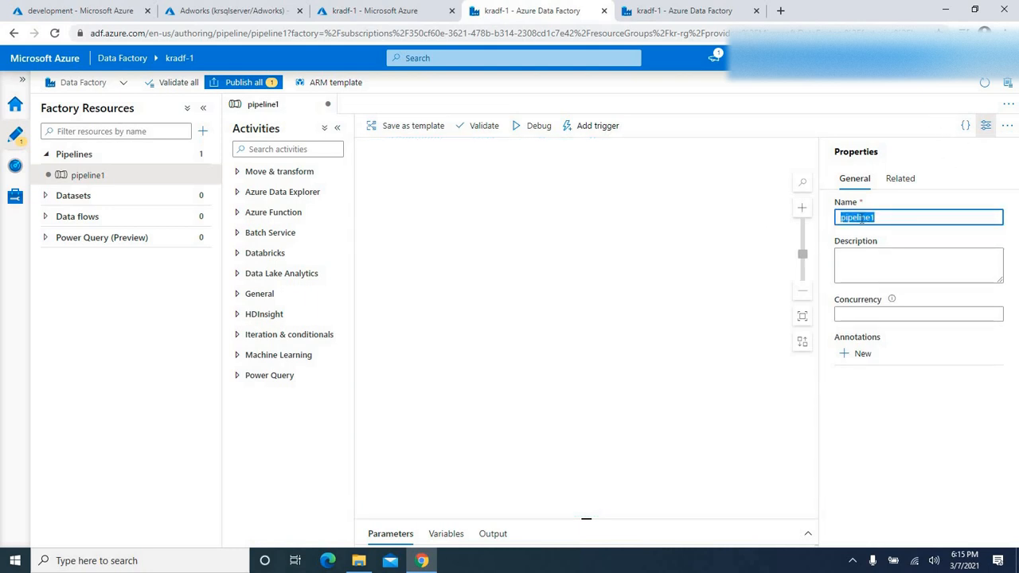
pyautogui.write('State')
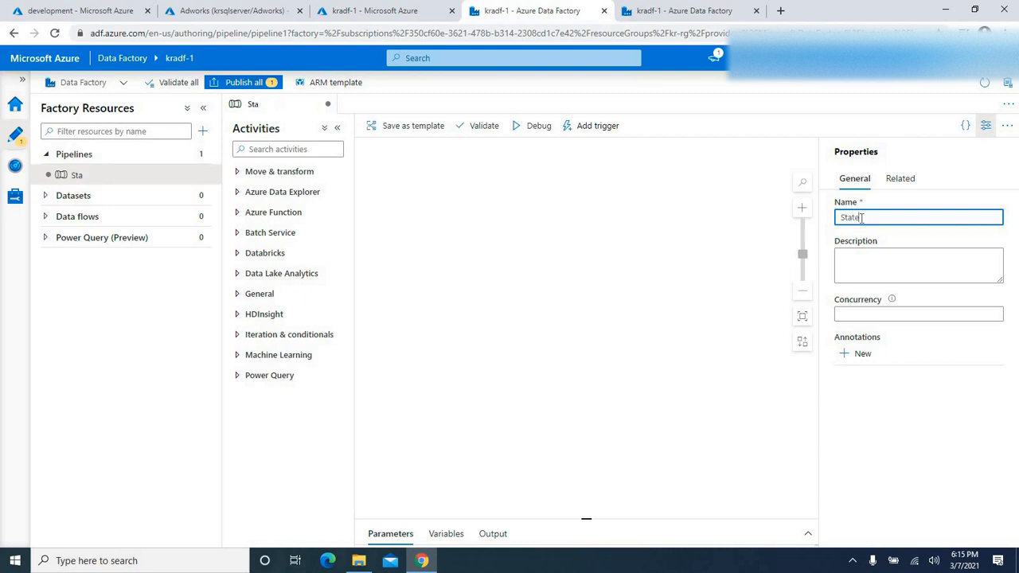
pyautogui.write('Wise_parent')
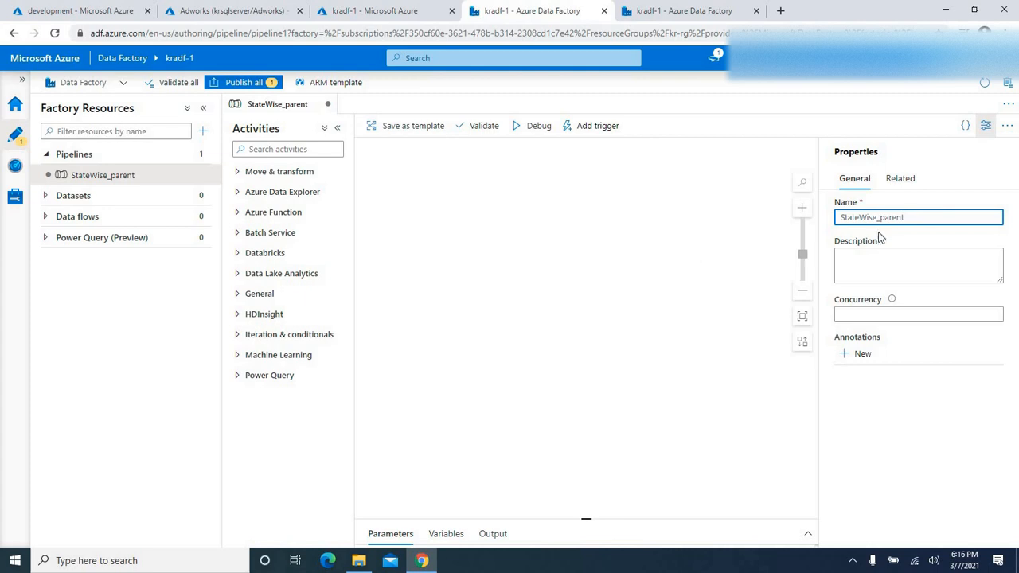
pyautogui.hotkey('ctrl', 'a')
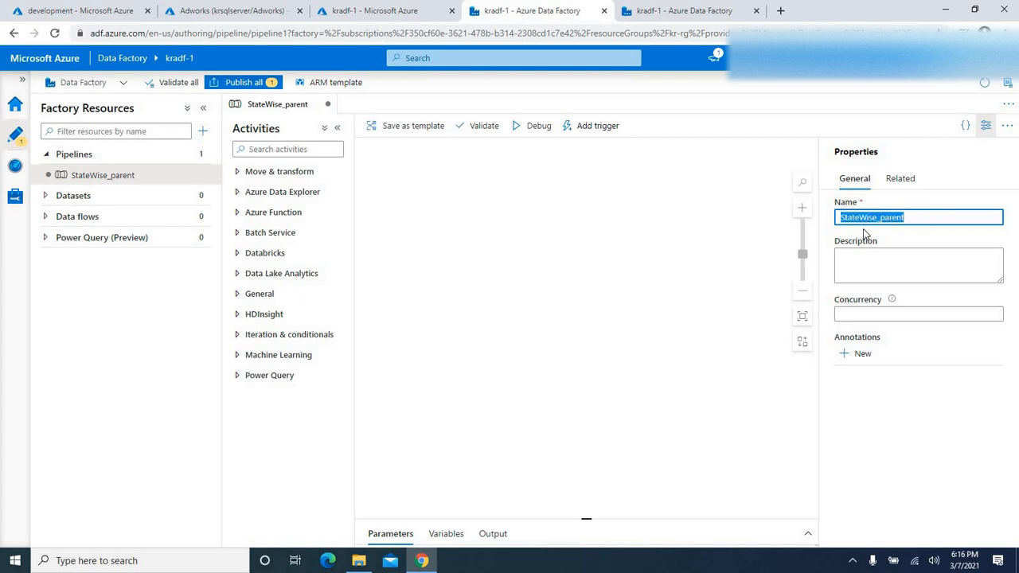
pyautogui.click(921, 216)
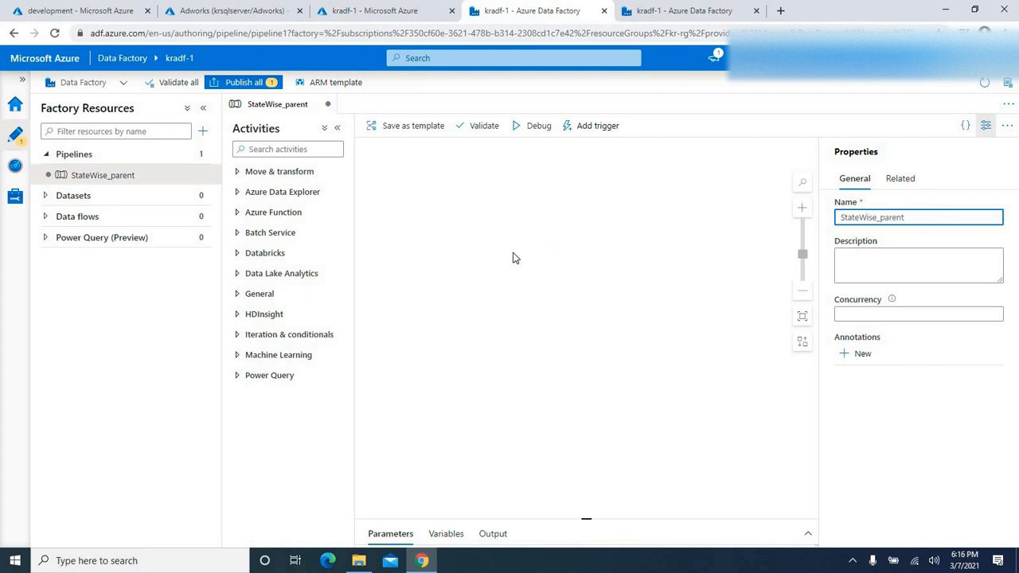
pyautogui.click(371, 221)
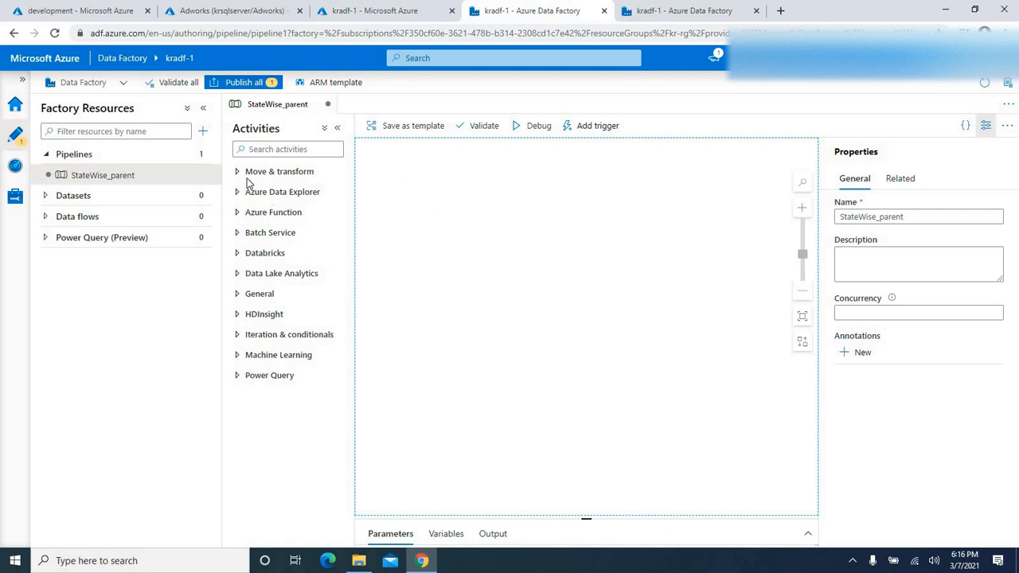
# Step: Find the Get Metadata activity by searching for "meta" and place it on the StateWise_parent pipeline canvas
pyautogui.click(260, 150)
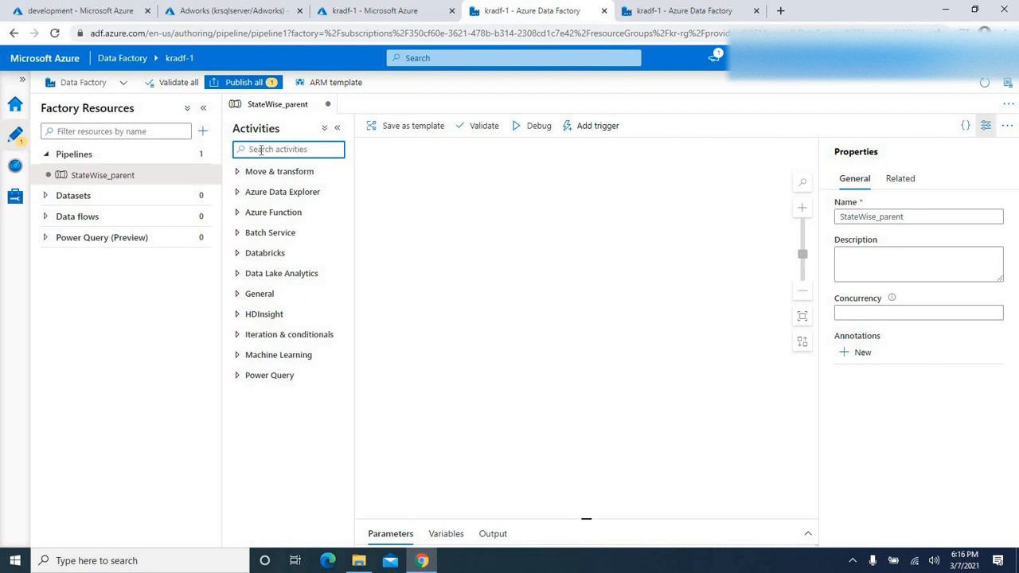
pyautogui.write('meta')
pyautogui.moveTo(259, 195); pyautogui.dragTo(448, 170)
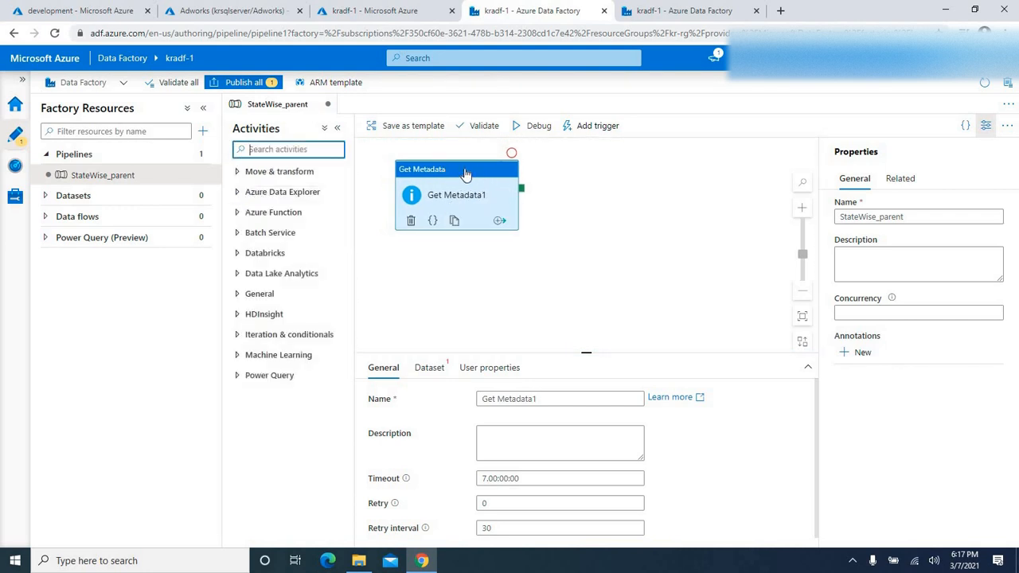
pyautogui.moveTo(468, 171); pyautogui.dragTo(483, 167)
# Step: Rename the Get Metadata activity as Folder Info and shift it slightly on the canvas
pyautogui.moveTo(541, 400); pyautogui.dragTo(408, 402)
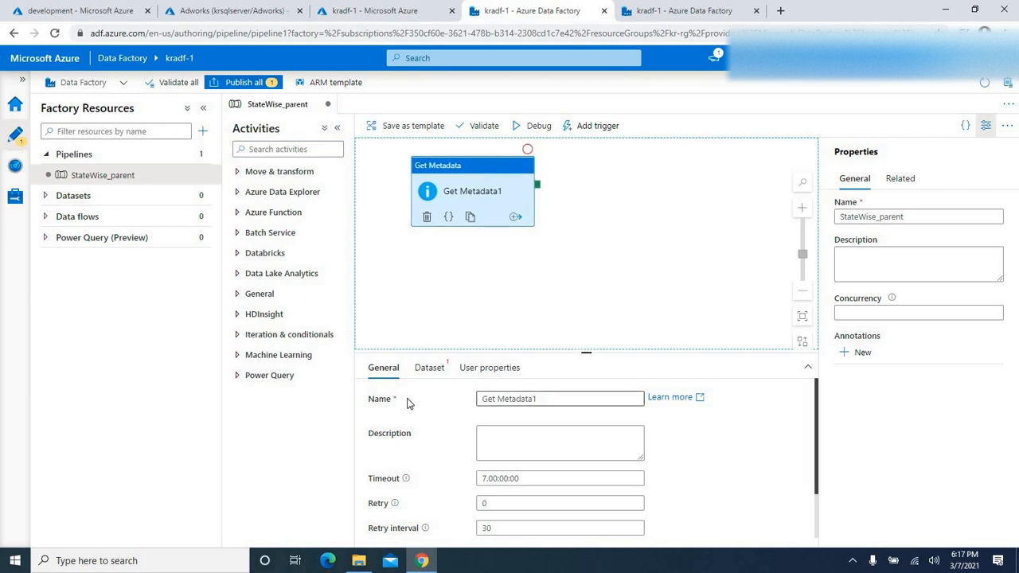
pyautogui.write('Folre')
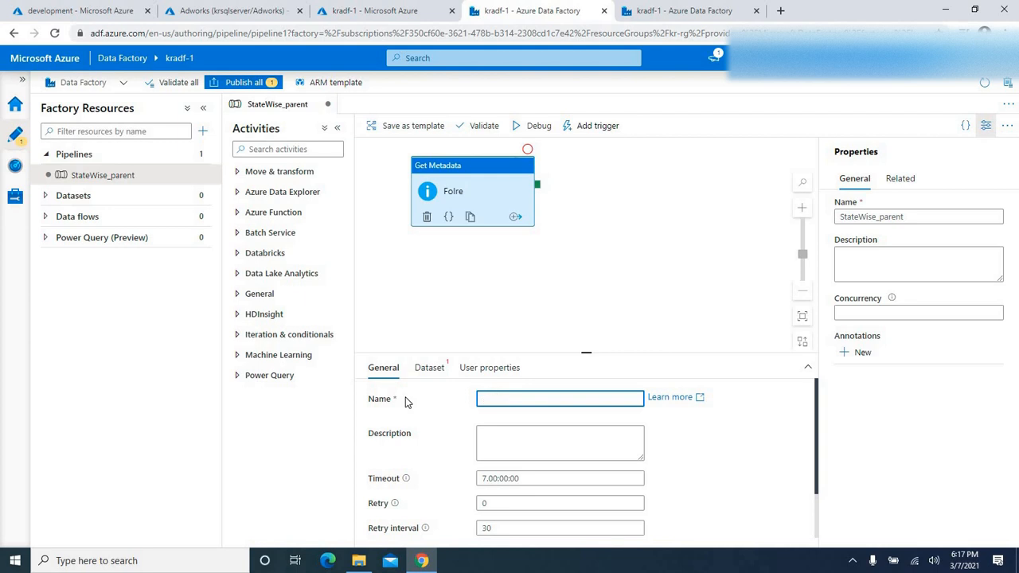
pyautogui.write('Folder Info')
pyautogui.click(468, 243)
pyautogui.moveTo(451, 193); pyautogui.dragTo(479, 196)
# Step: Start a new dataset for the Folder Info activity with Azure File Storage as data store and Binary as format
pyautogui.moveTo(586, 353); pyautogui.dragTo(581, 291)
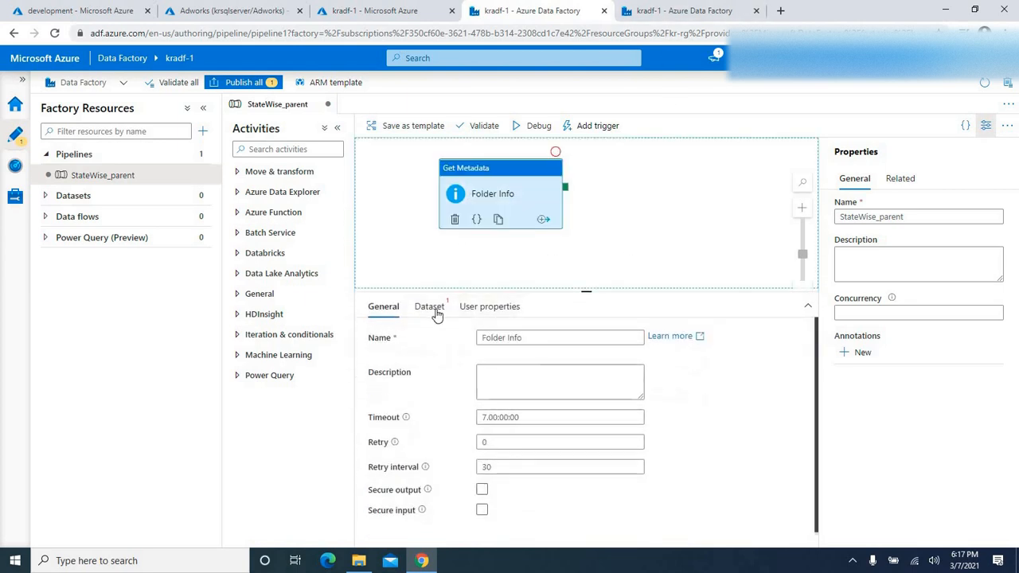
pyautogui.click(428, 307)
pyautogui.click(517, 338)
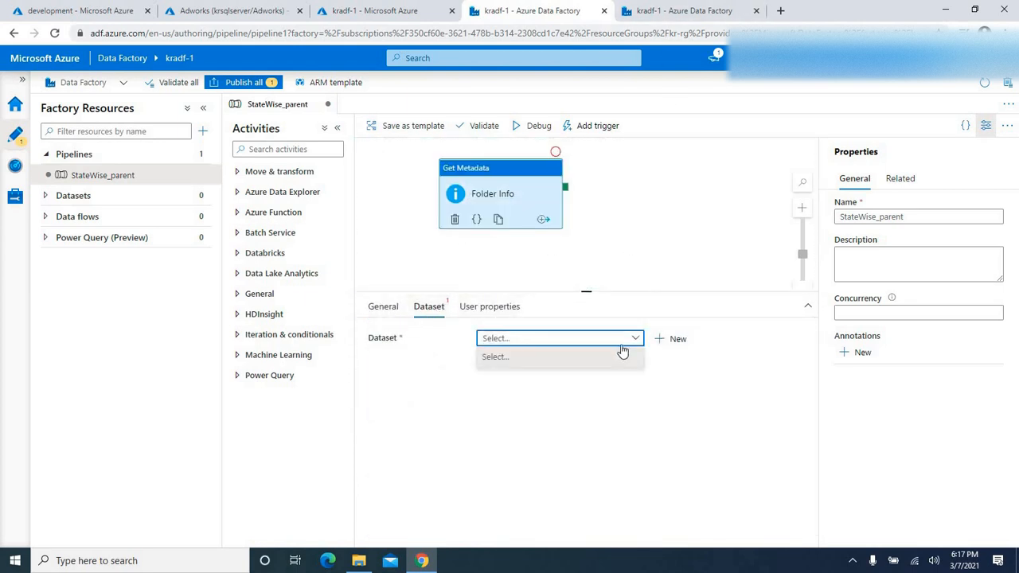
pyautogui.click(671, 339)
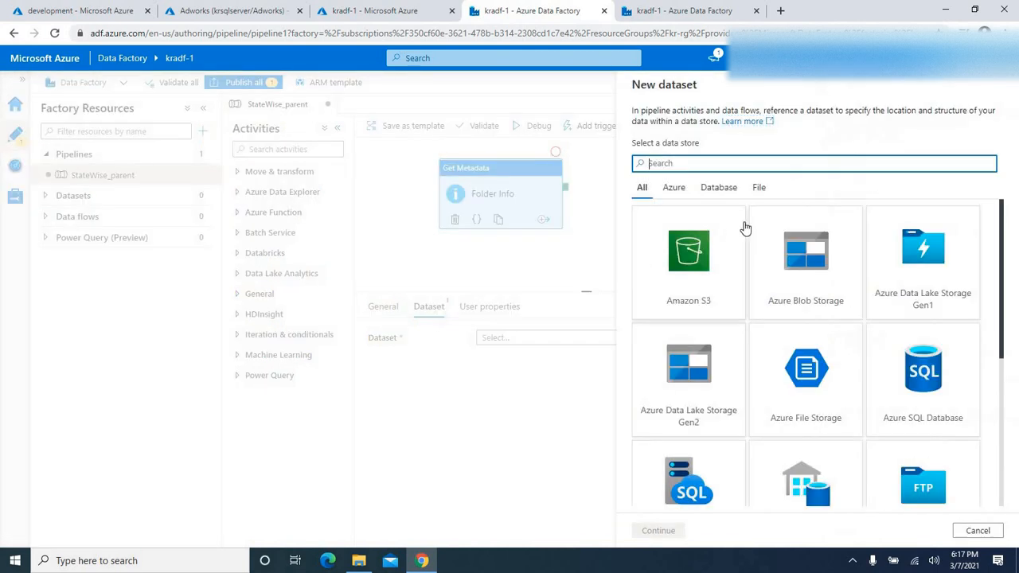
pyautogui.click(797, 394)
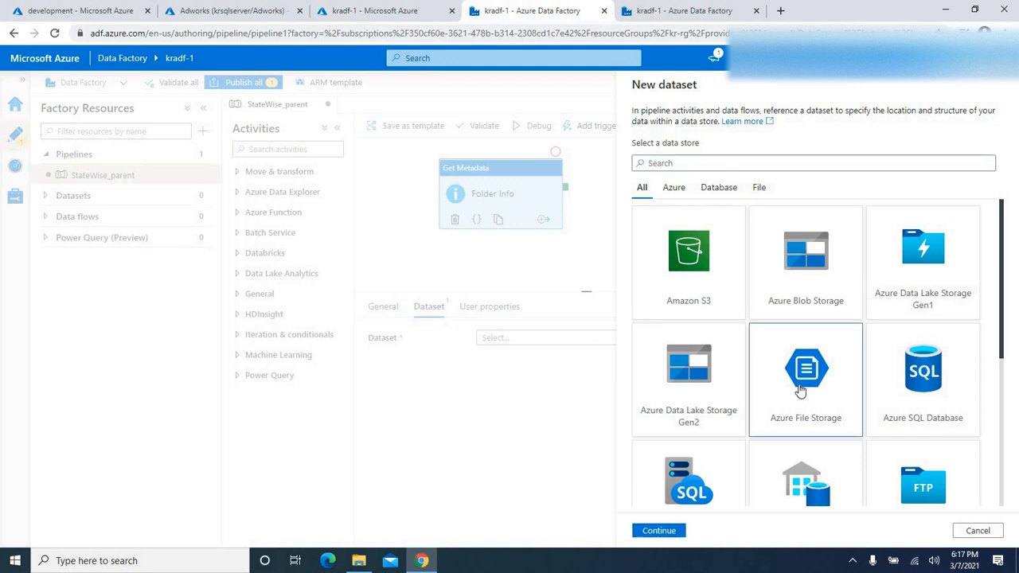
pyautogui.click(659, 530)
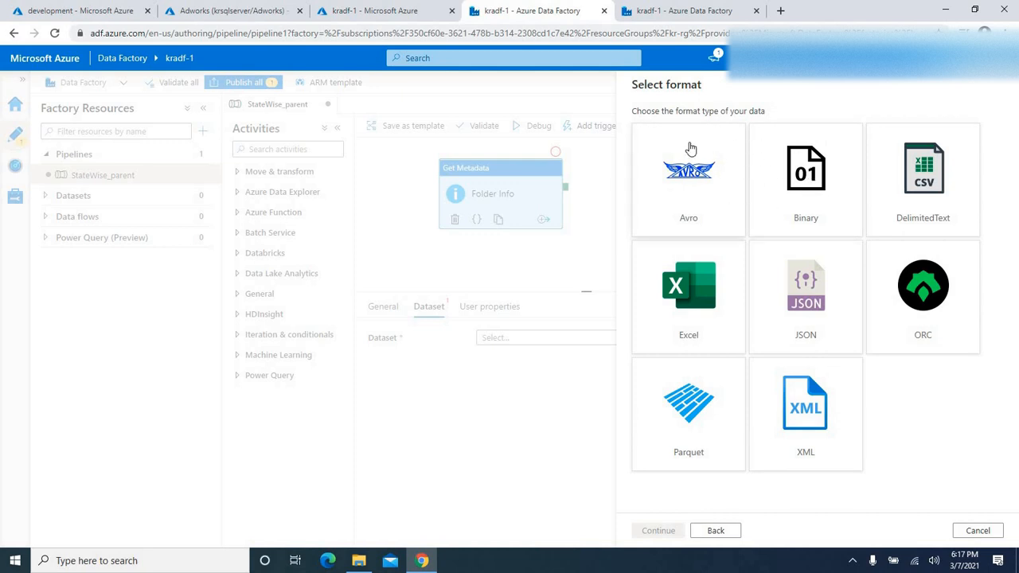
pyautogui.click(803, 186)
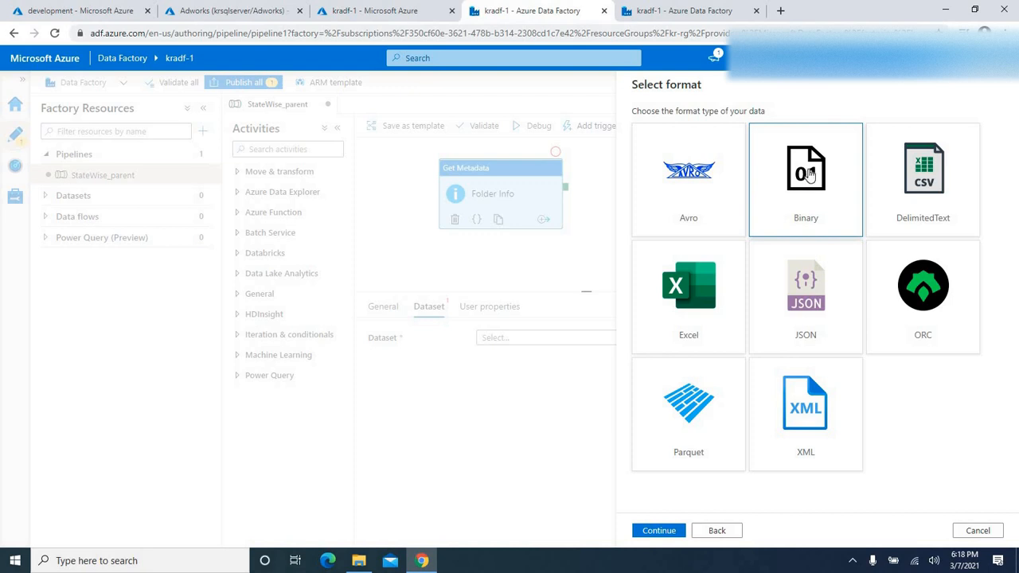
pyautogui.doubleClick(807, 175)
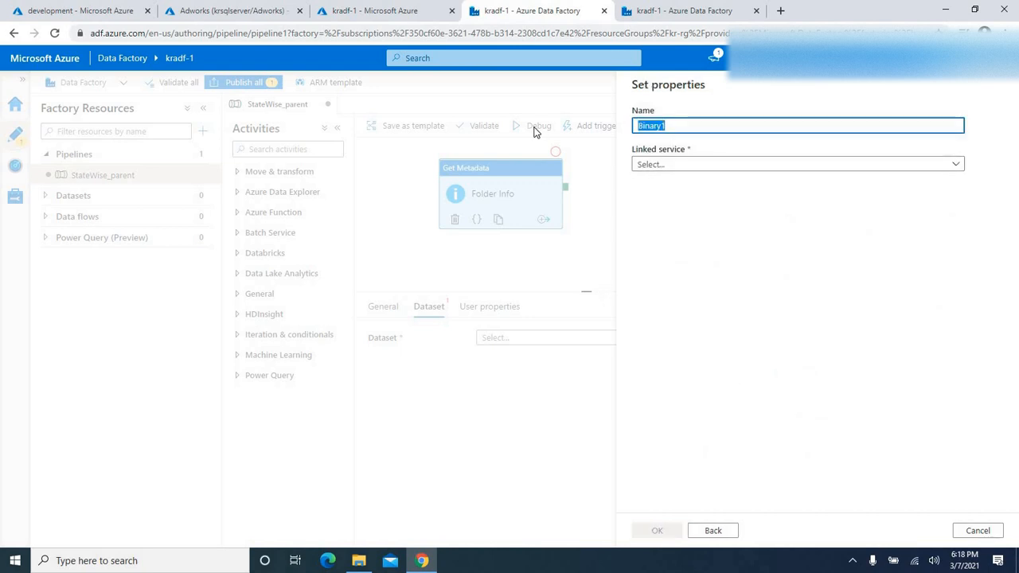
# Step: Name the dataset dsFolderInfo, choose lsFileShare as its linked service and create it with the directory and file left empty
pyautogui.write('dsFolderInfo')
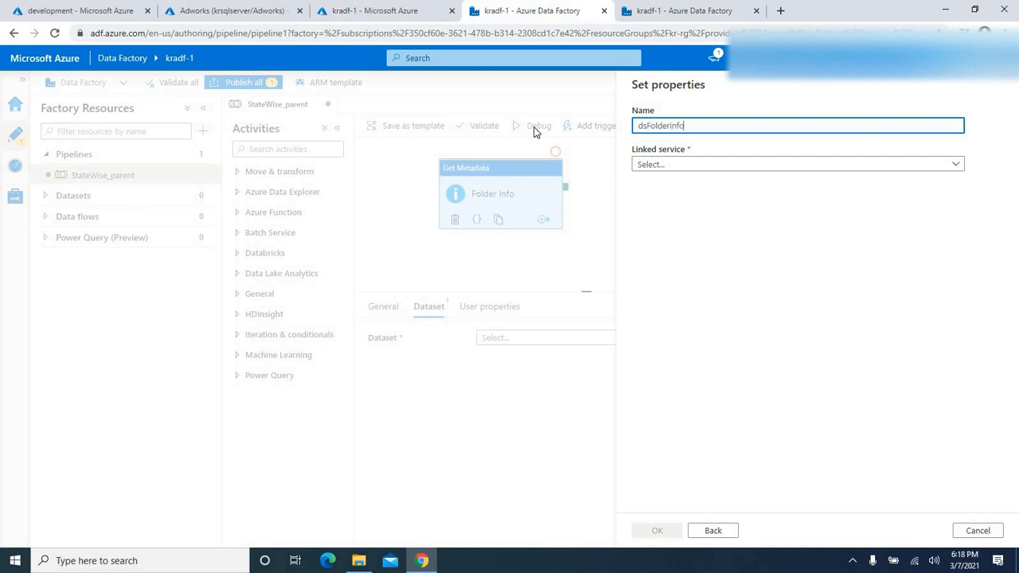
pyautogui.click(667, 165)
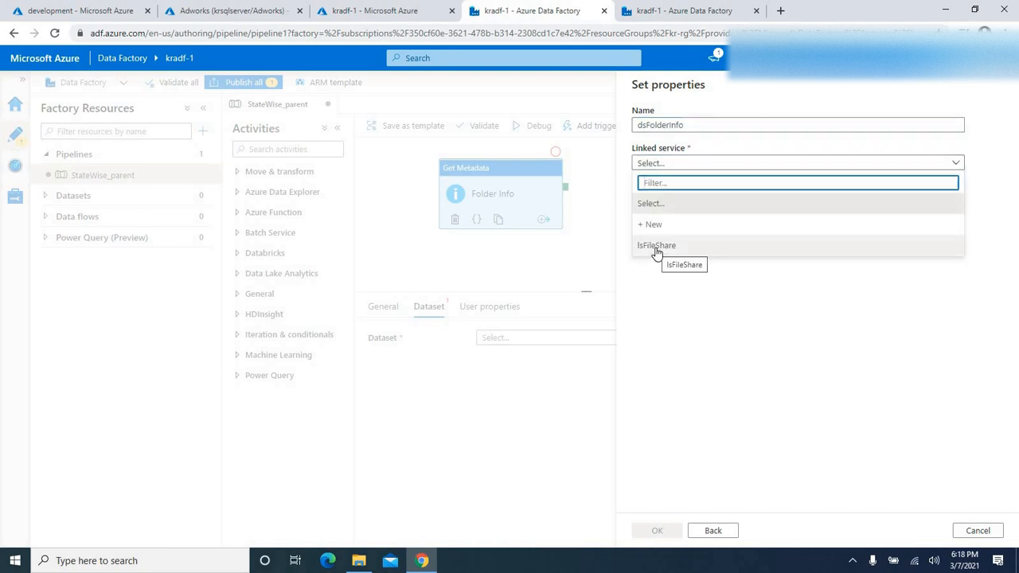
pyautogui.click(656, 247)
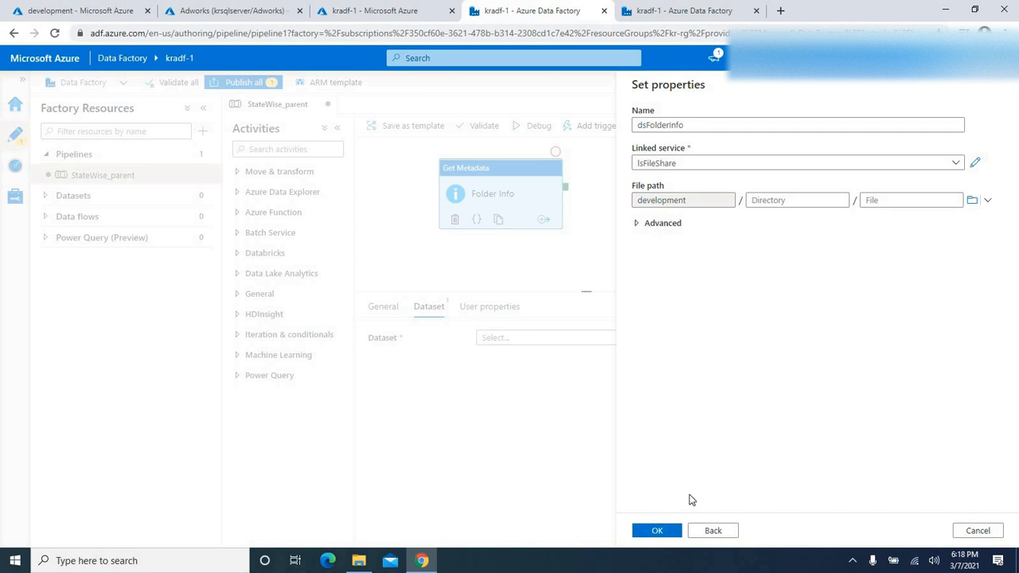
pyautogui.click(659, 532)
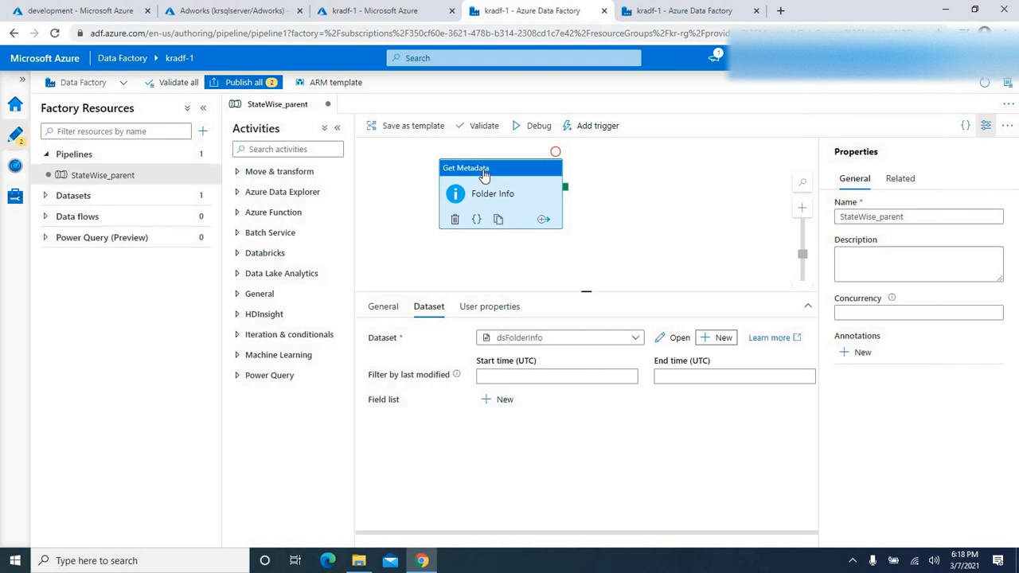
pyautogui.moveTo(488, 178); pyautogui.dragTo(473, 176)
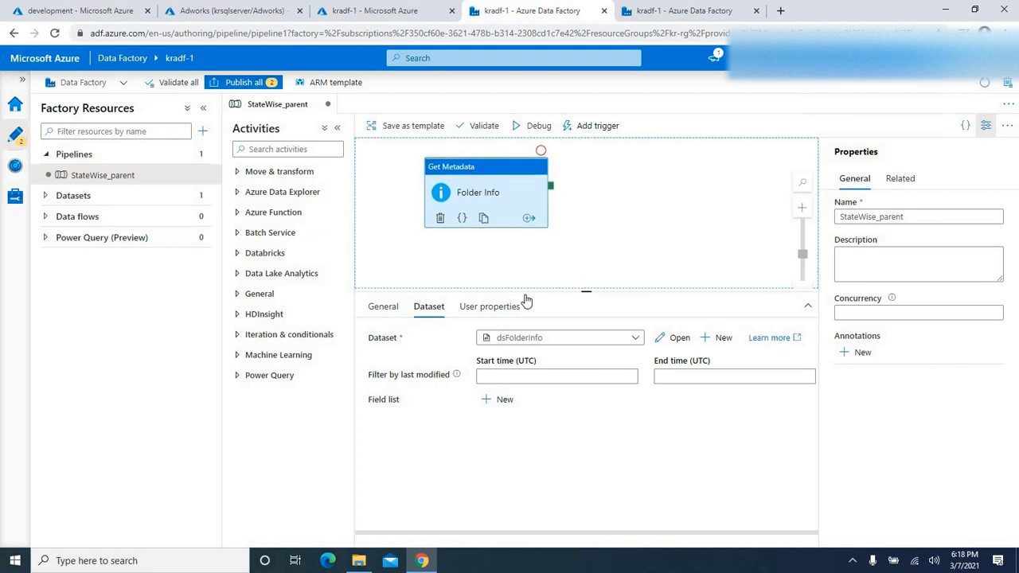
# Step: Add a Child items argument to the field list of the Folder Info activity
pyautogui.click(498, 399)
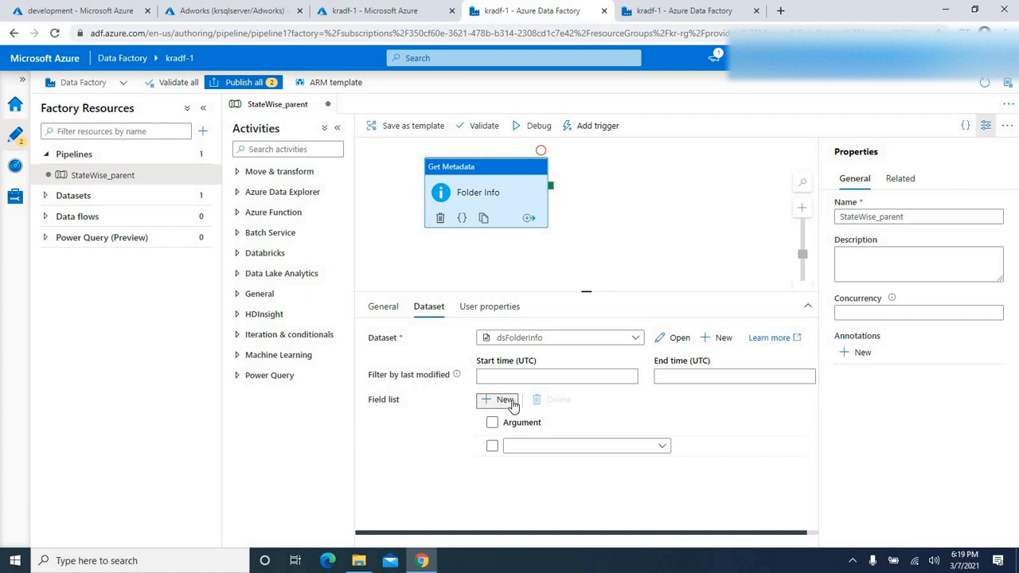
pyautogui.click(662, 448)
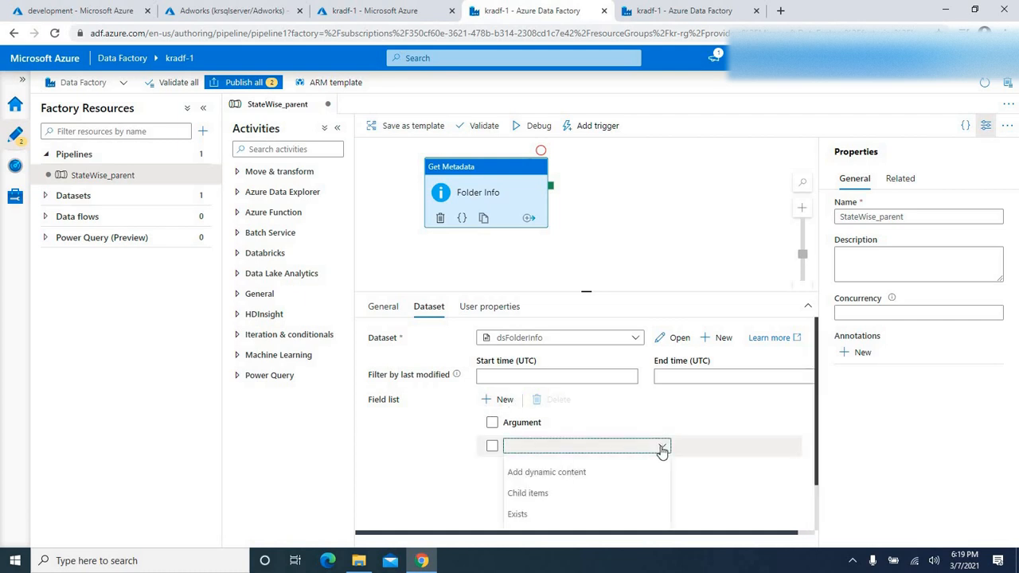
pyautogui.click(815, 347)
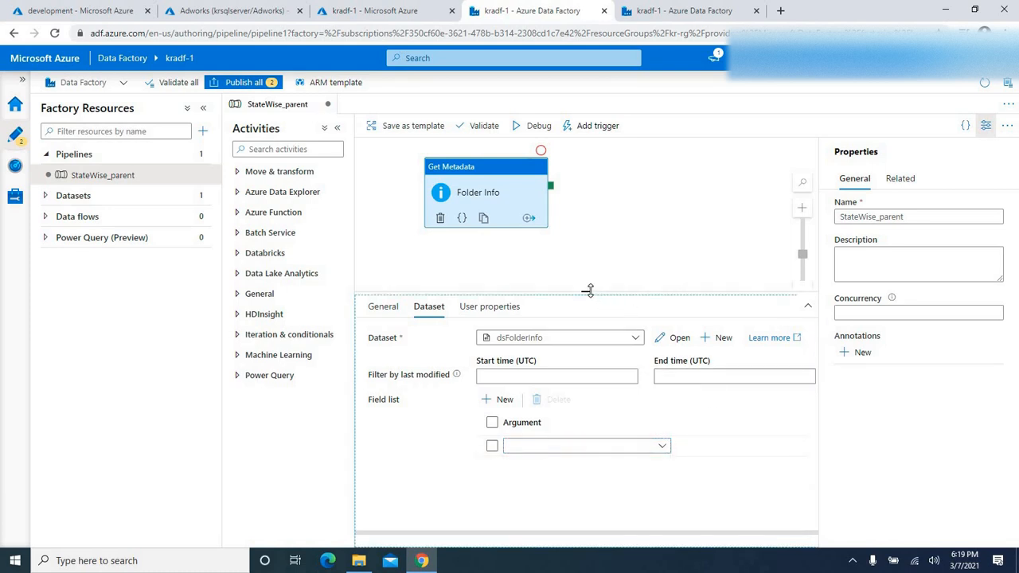
pyautogui.moveTo(587, 291); pyautogui.dragTo(587, 254)
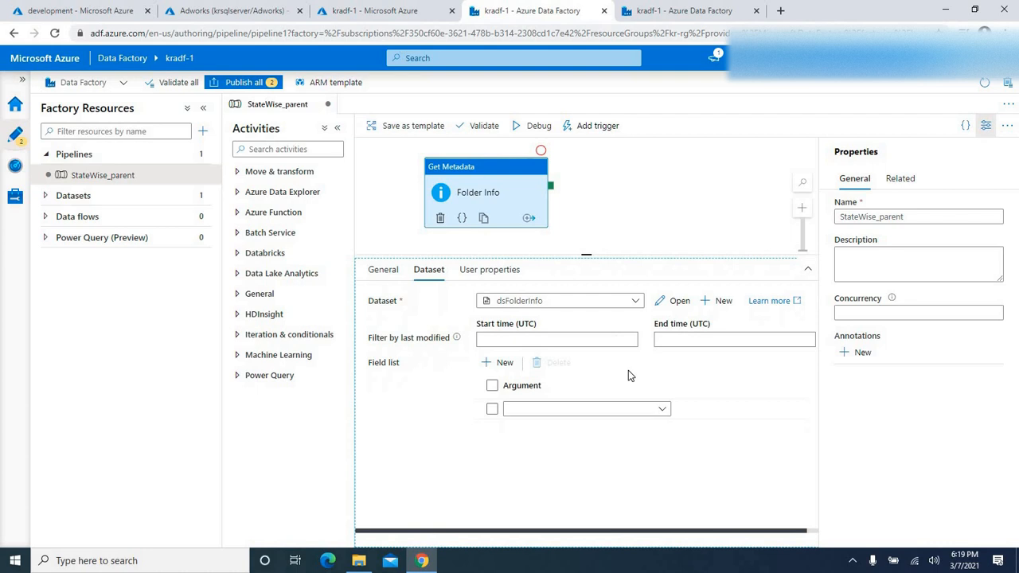
pyautogui.click(660, 409)
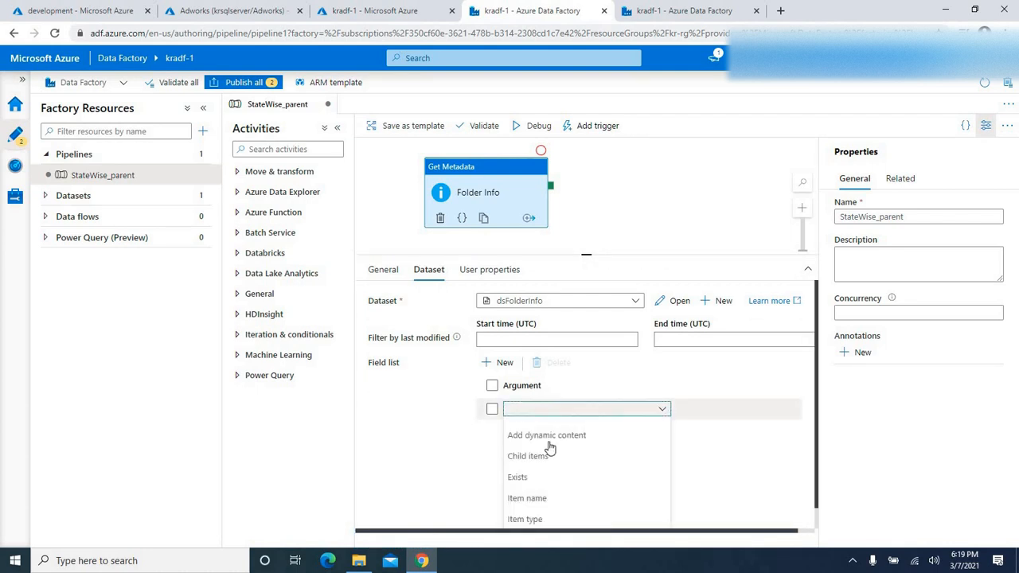
pyautogui.click(528, 458)
pyautogui.click(527, 457)
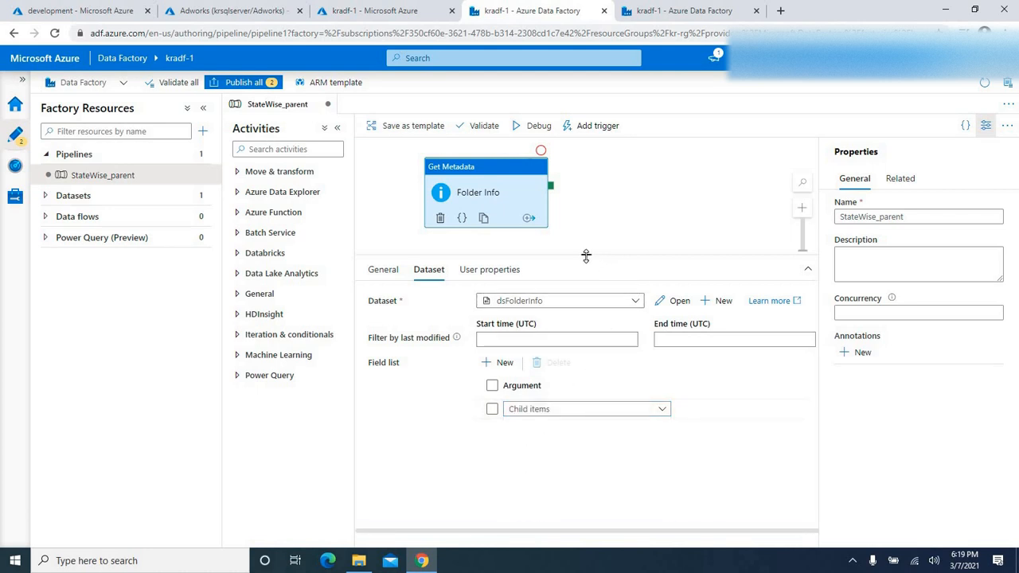
pyautogui.moveTo(586, 255); pyautogui.dragTo(584, 288)
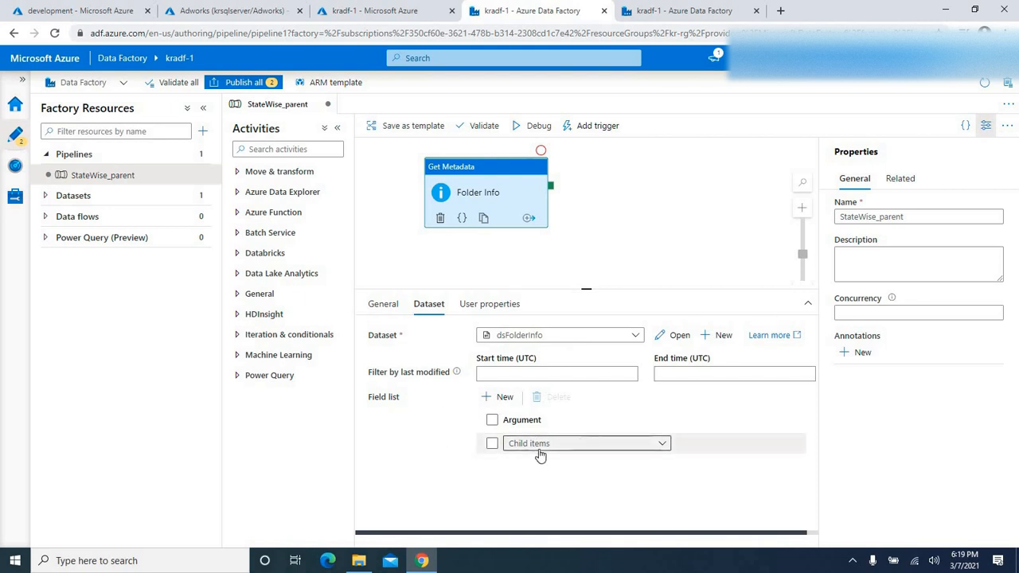
# Step: Search the activities for "for", place a ForEach activity beside Folder Info and connect Folder Info's success output to it
pyautogui.moveTo(504, 175); pyautogui.dragTo(494, 185)
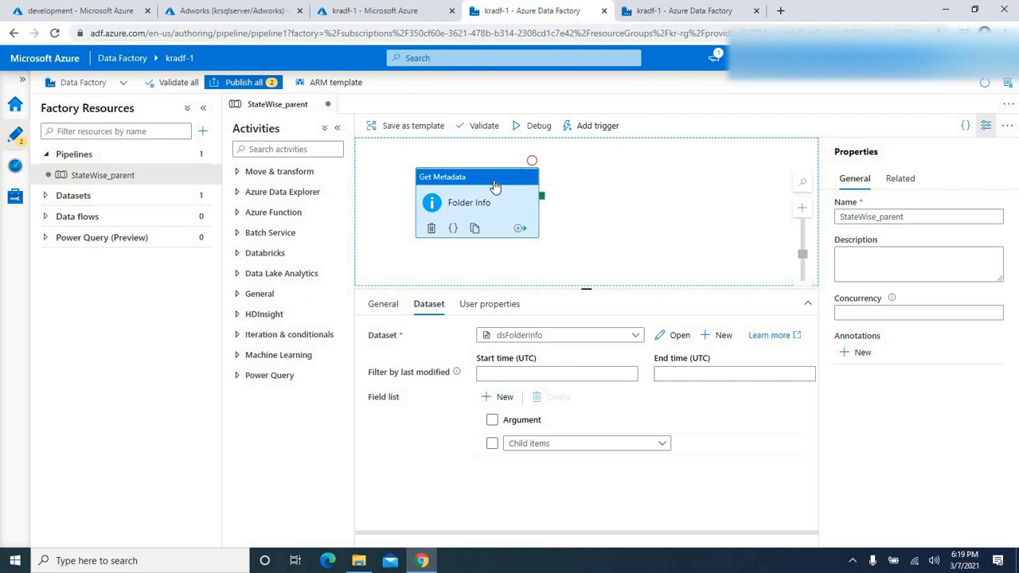
pyautogui.click(268, 149)
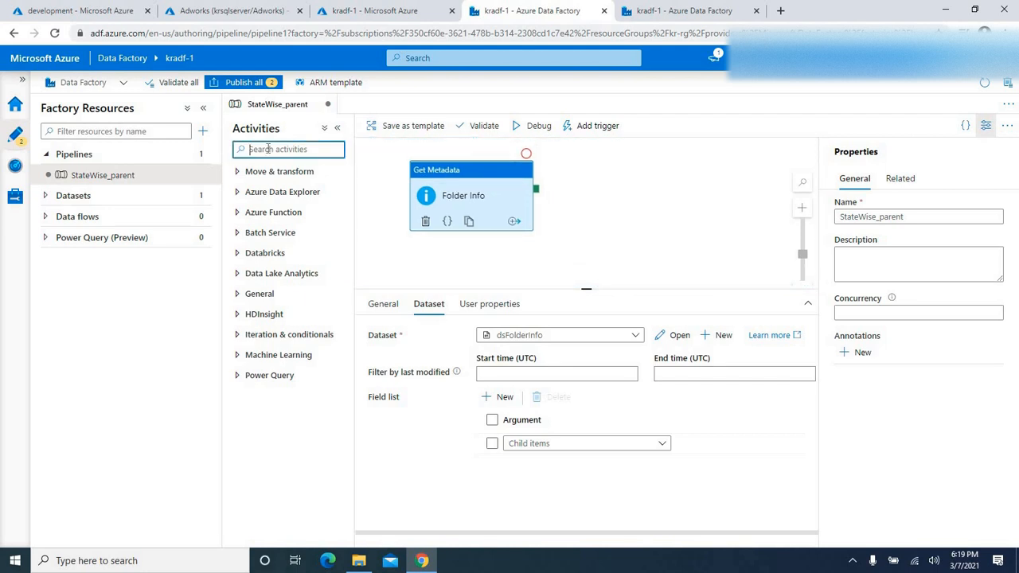
pyautogui.write('for')
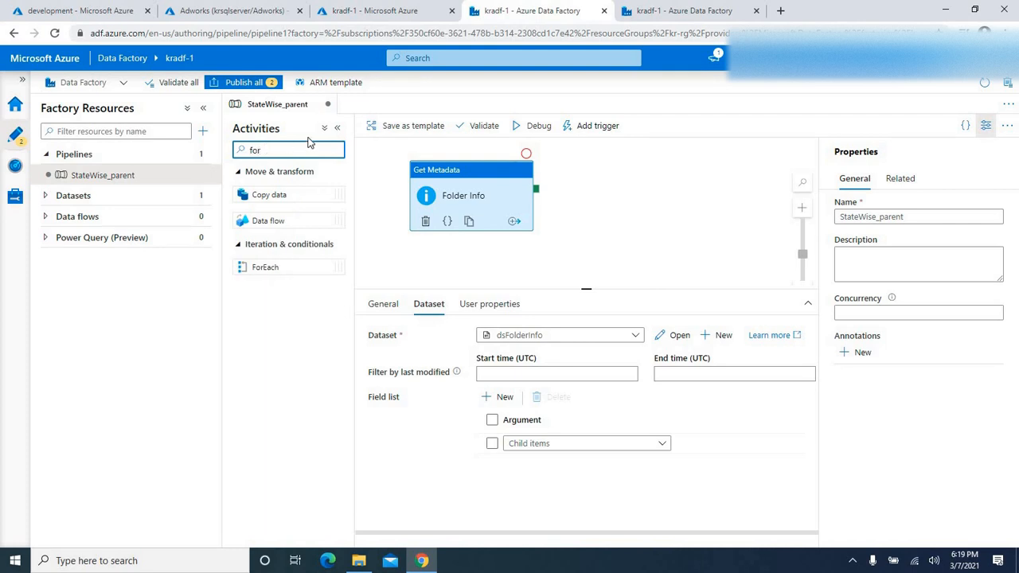
pyautogui.moveTo(263, 266); pyautogui.dragTo(627, 186)
pyautogui.moveTo(473, 182); pyautogui.dragTo(452, 179)
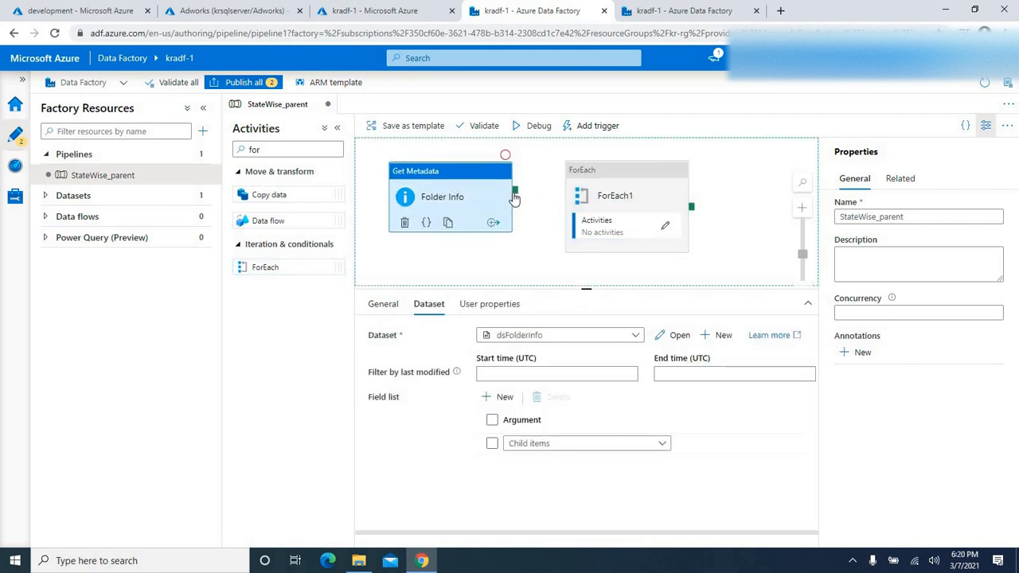
pyautogui.moveTo(516, 196); pyautogui.dragTo(614, 176)
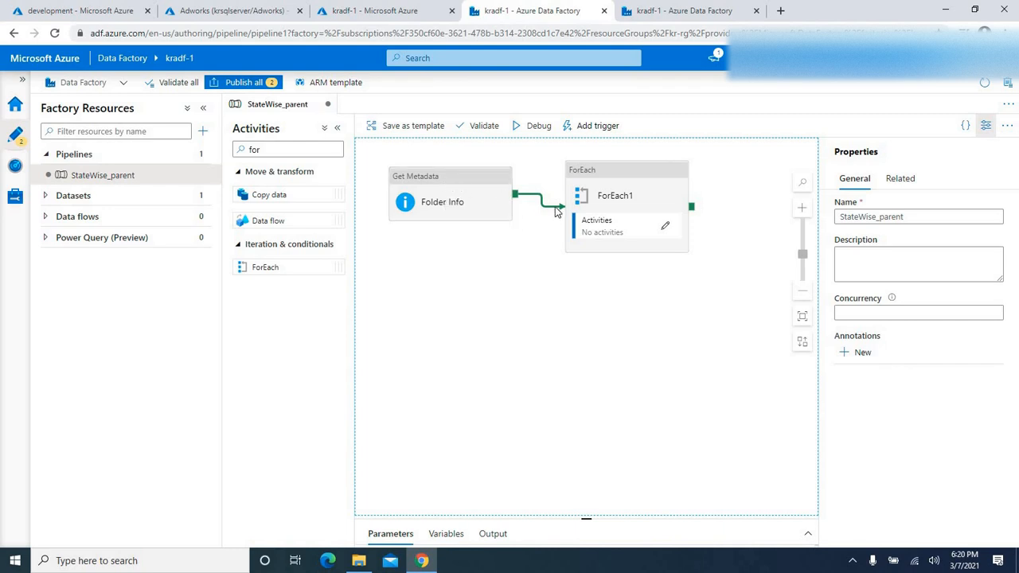
pyautogui.click(603, 248)
pyautogui.click(521, 389)
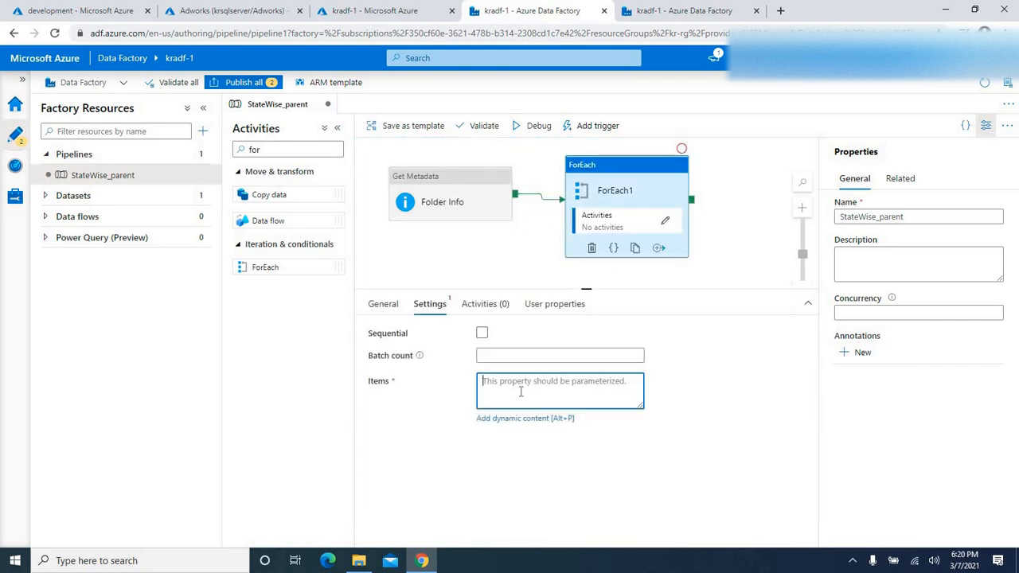
pyautogui.click(507, 420)
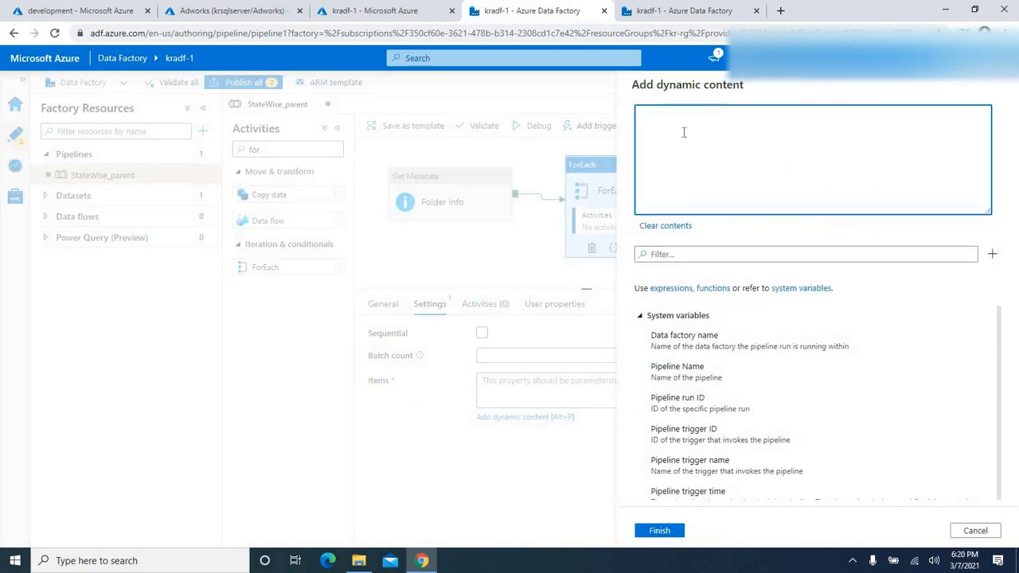
pyautogui.scroll(-5, 709, 446)
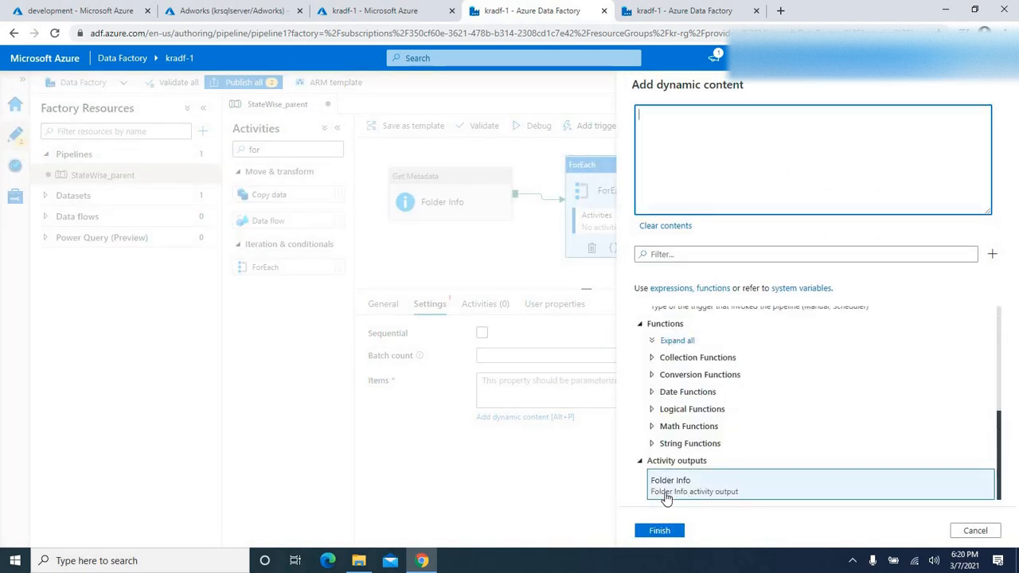
pyautogui.scroll(2, 692, 447)
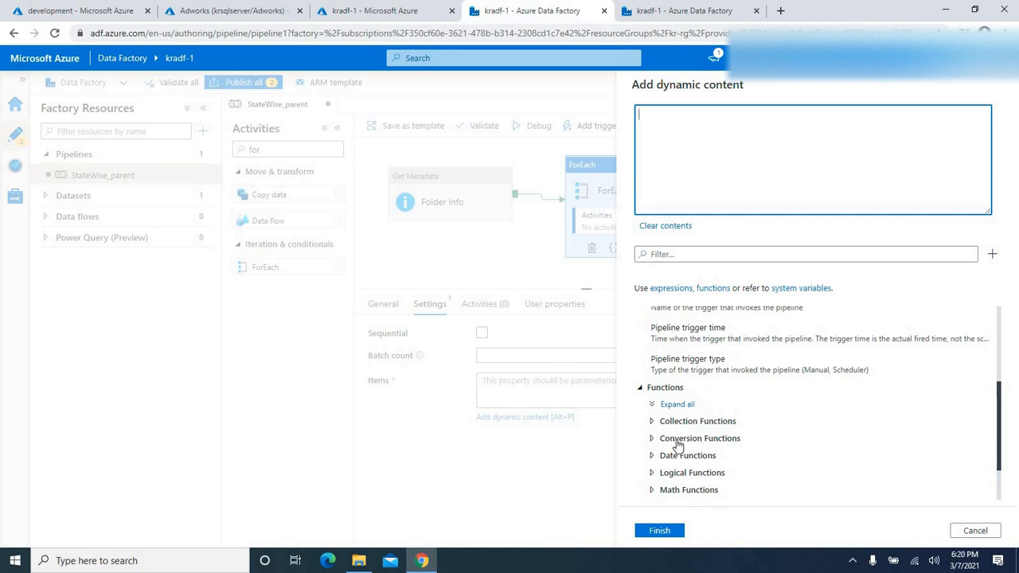
pyautogui.scroll(-2, 694, 445)
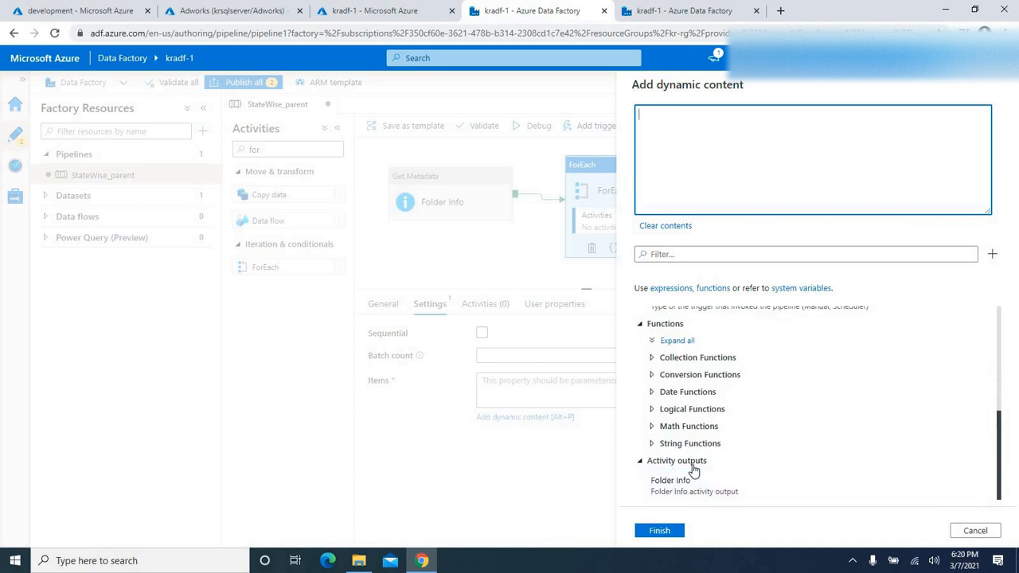
pyautogui.click(679, 491)
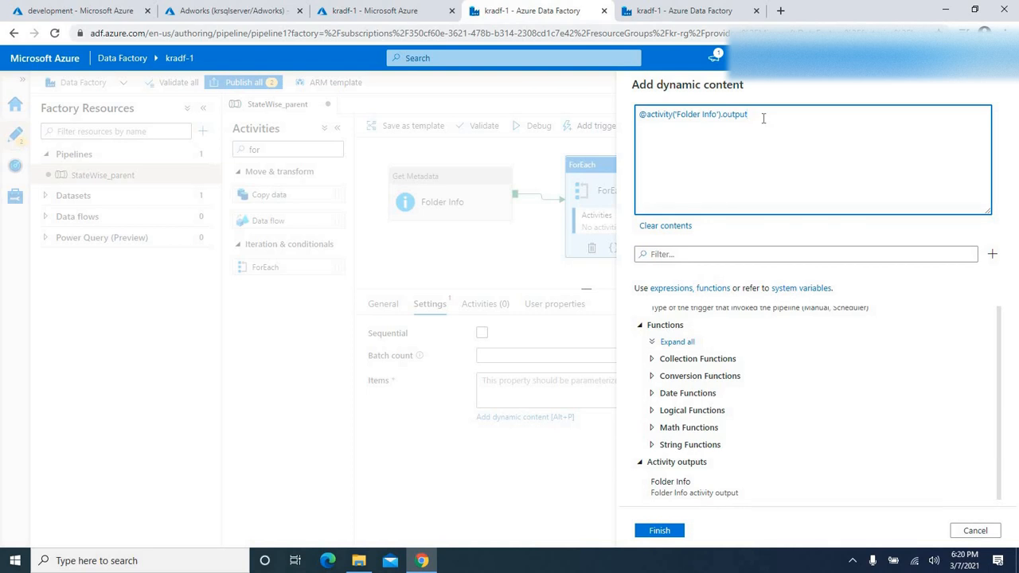
pyautogui.write('.')
pyautogui.write('childIte...')
pyautogui.click(658, 530)
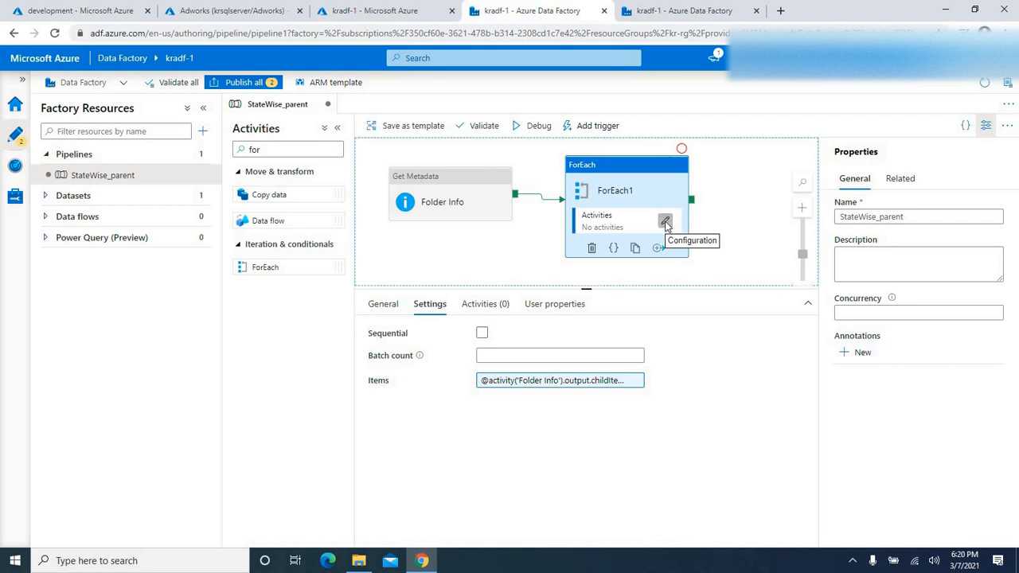
# Step: Open the inner activities of ForEach1, search for "wai" and place a Wait activity on its canvas
pyautogui.click(665, 226)
pyautogui.doubleClick(255, 149)
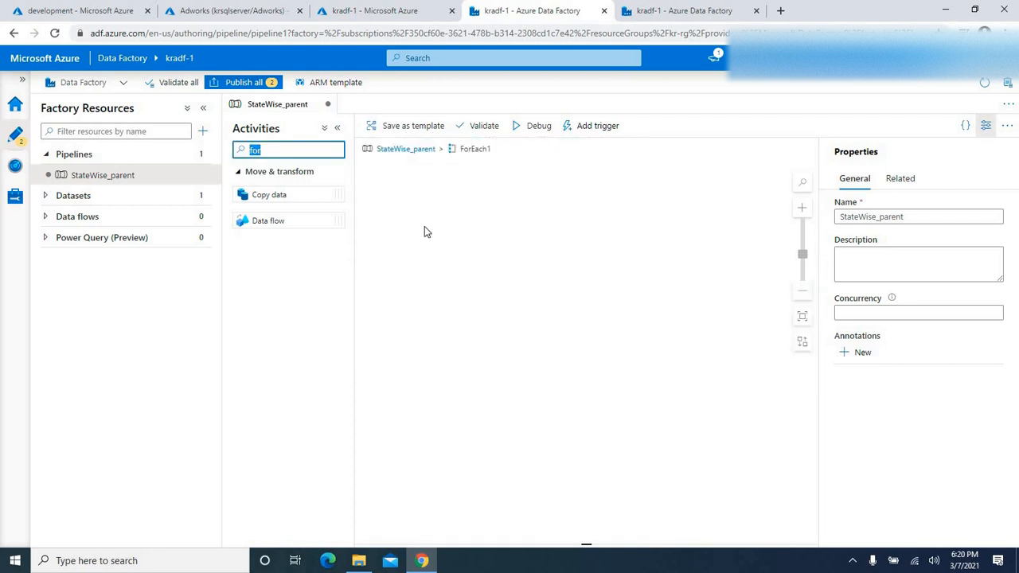
pyautogui.write('wai')
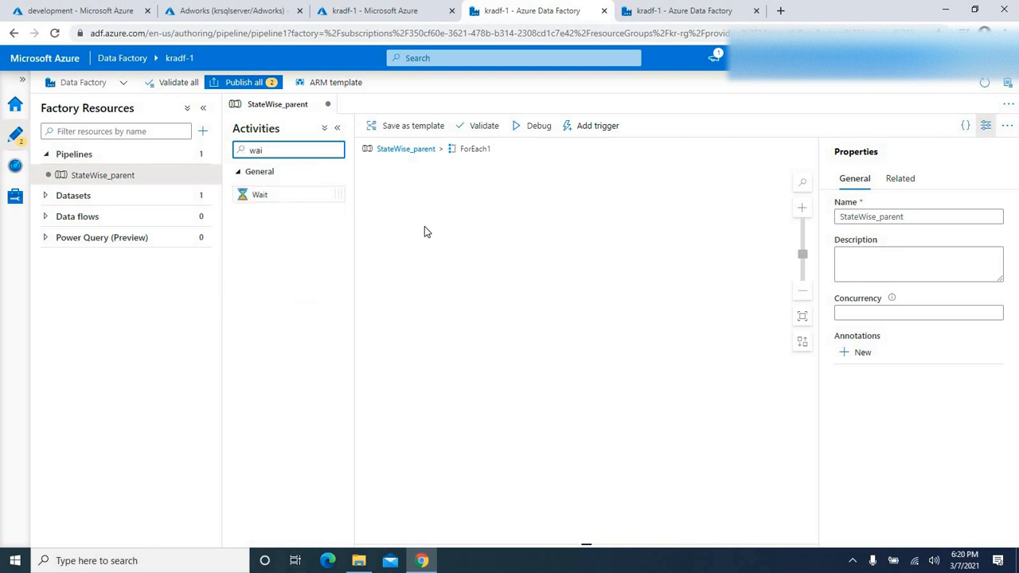
pyautogui.moveTo(256, 193); pyautogui.dragTo(517, 194)
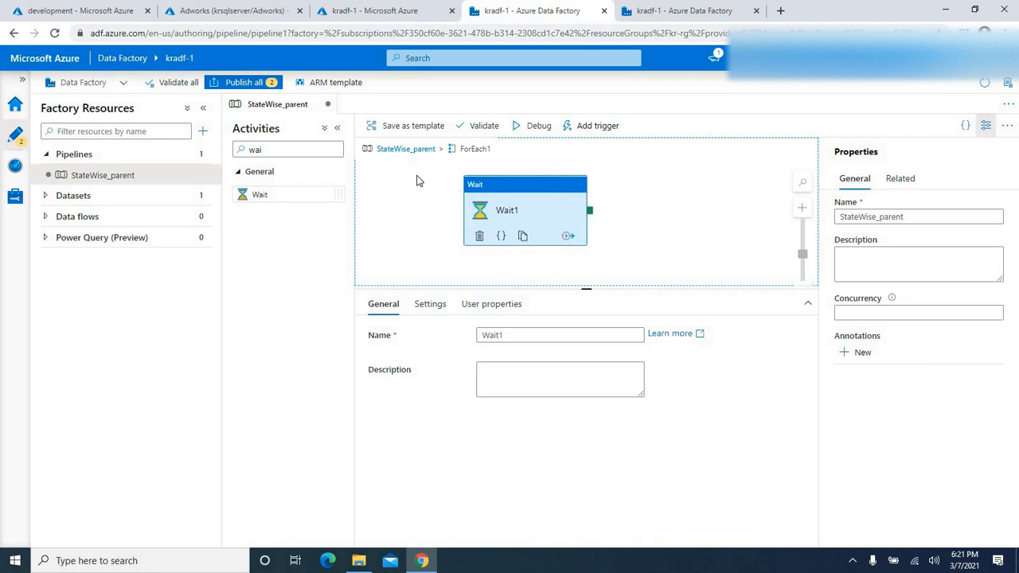
# Step: Run the StateWise_parent pipeline in debug mode and enlarge the area showing its run output
pyautogui.click(517, 130)
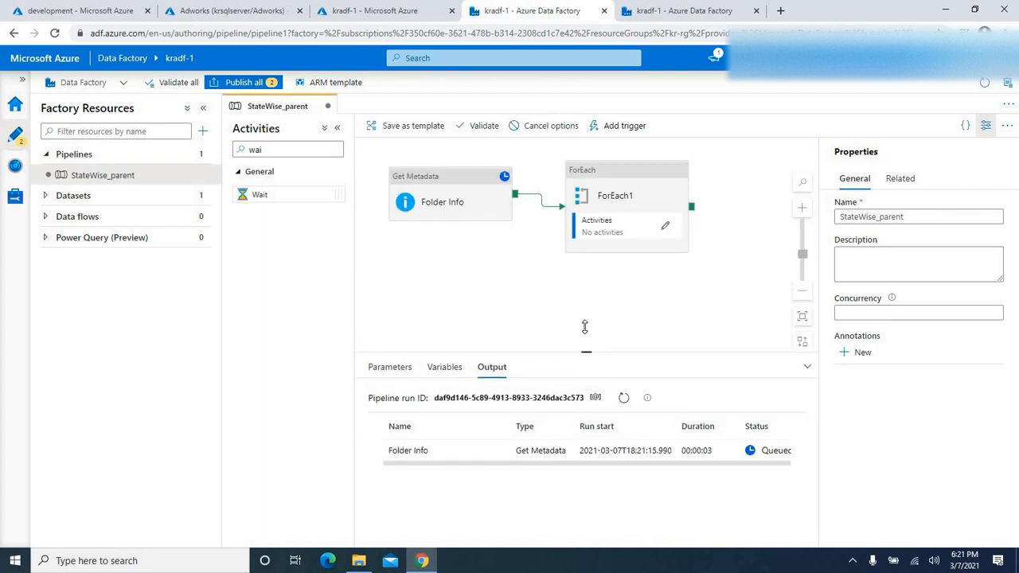
pyautogui.moveTo(584, 326); pyautogui.dragTo(587, 280)
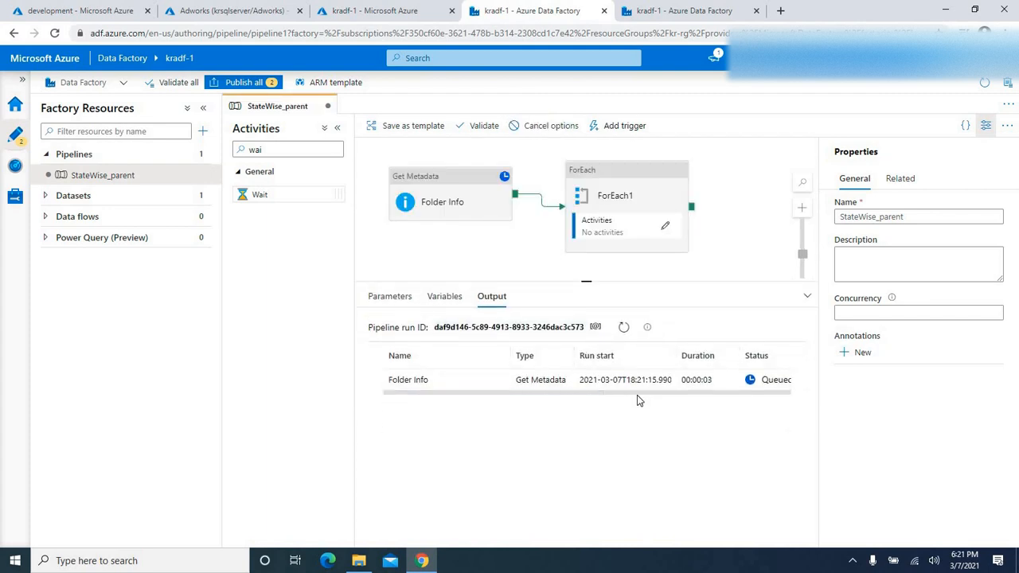
pyautogui.click(637, 395)
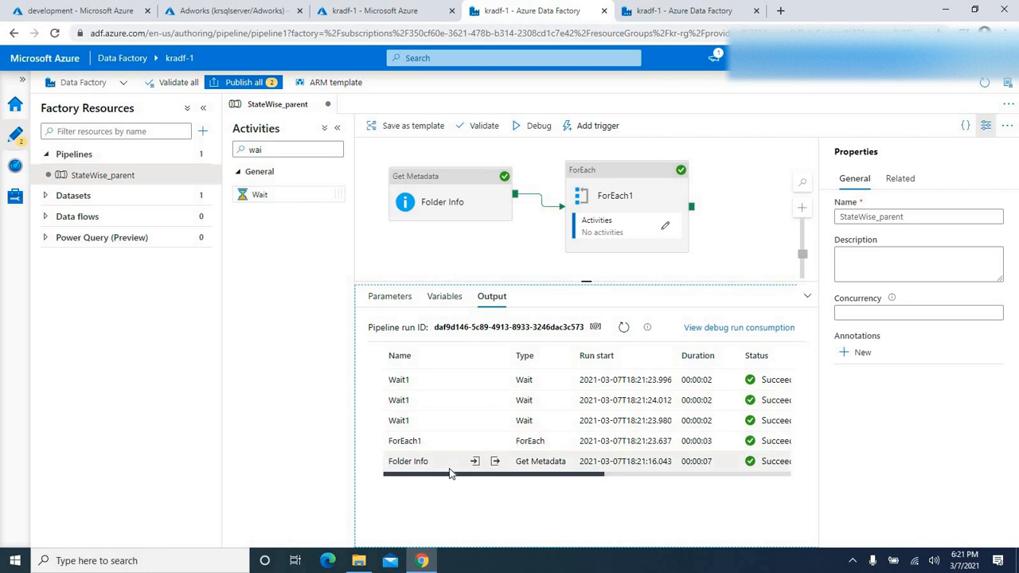
# Step: Examine the child items in the output of the Folder Info activity run and close that output
pyautogui.click(495, 463)
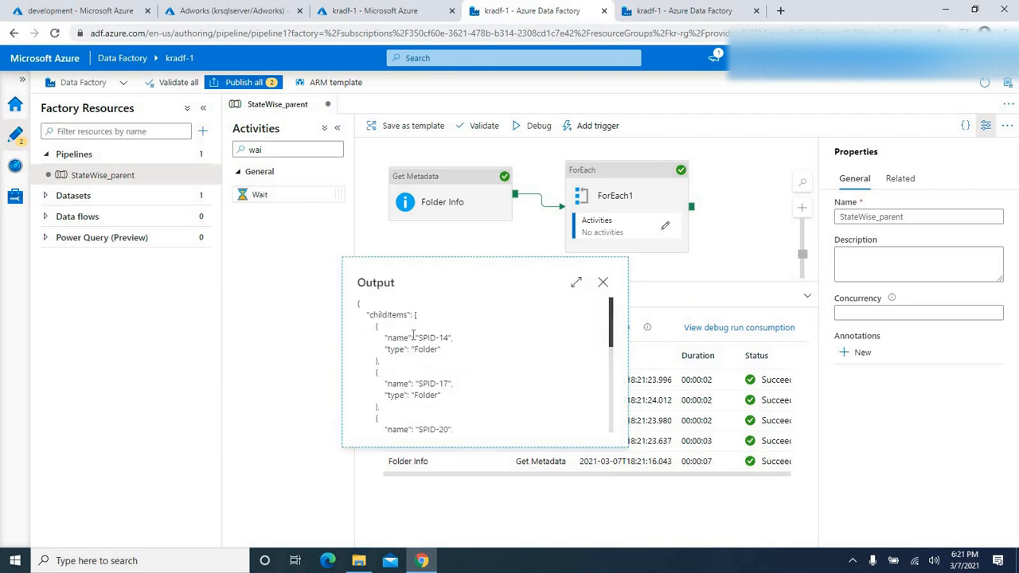
pyautogui.doubleClick(427, 338)
pyautogui.scroll(-2, 430, 374)
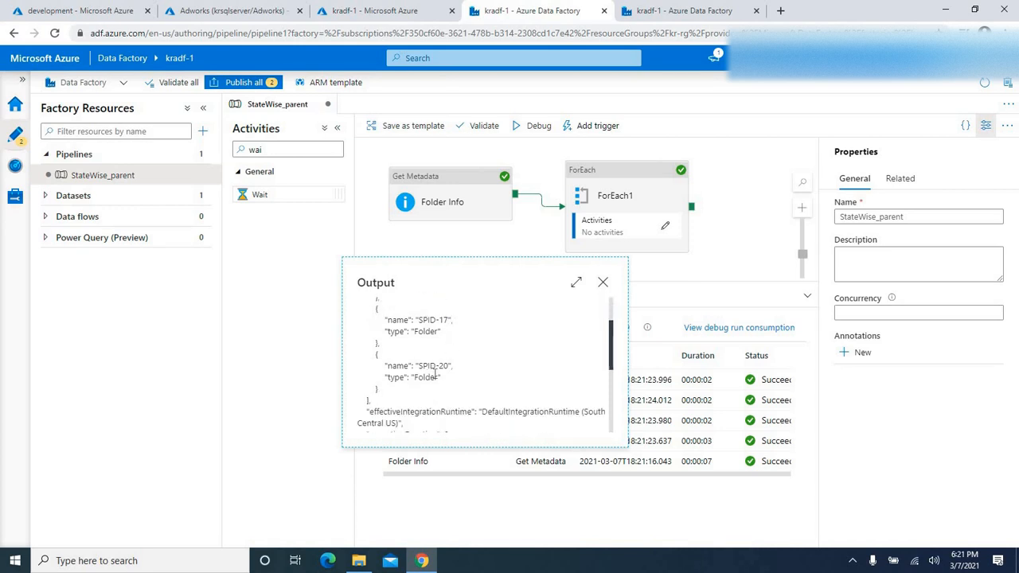
pyautogui.click(603, 283)
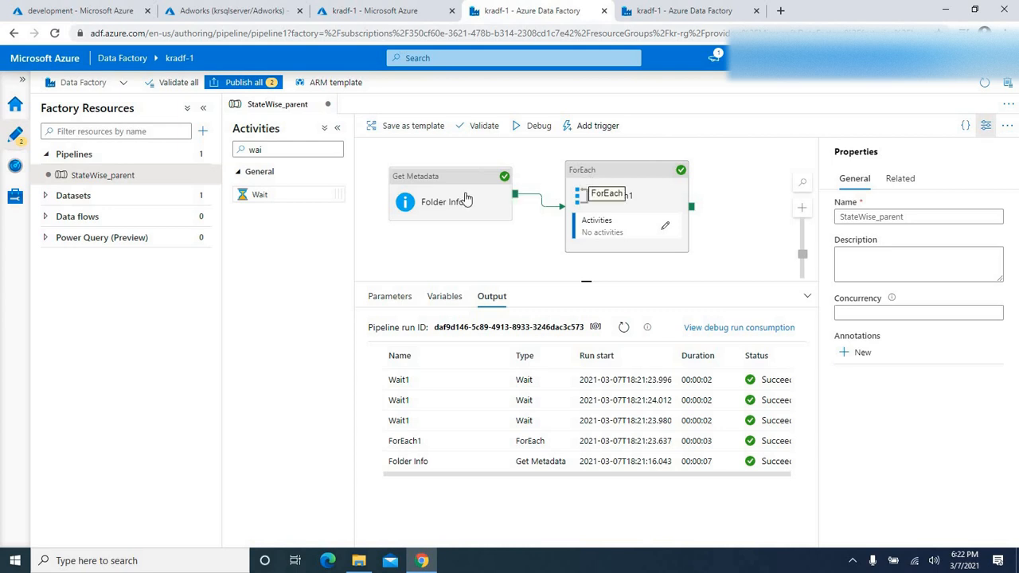
# Step: Create another new pipeline in the data factory alongside StateWise_parent
pyautogui.click(204, 135)
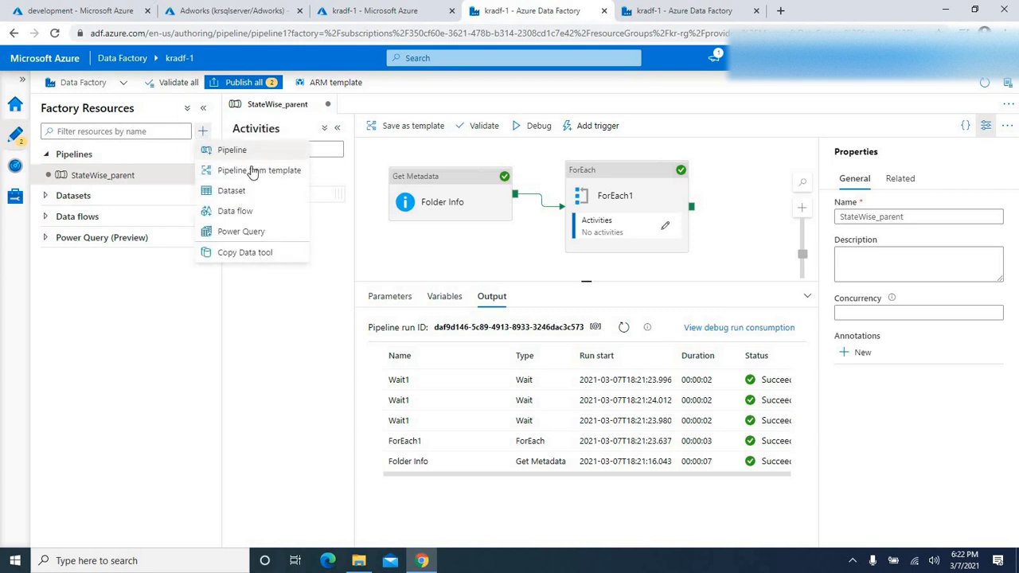
pyautogui.click(231, 149)
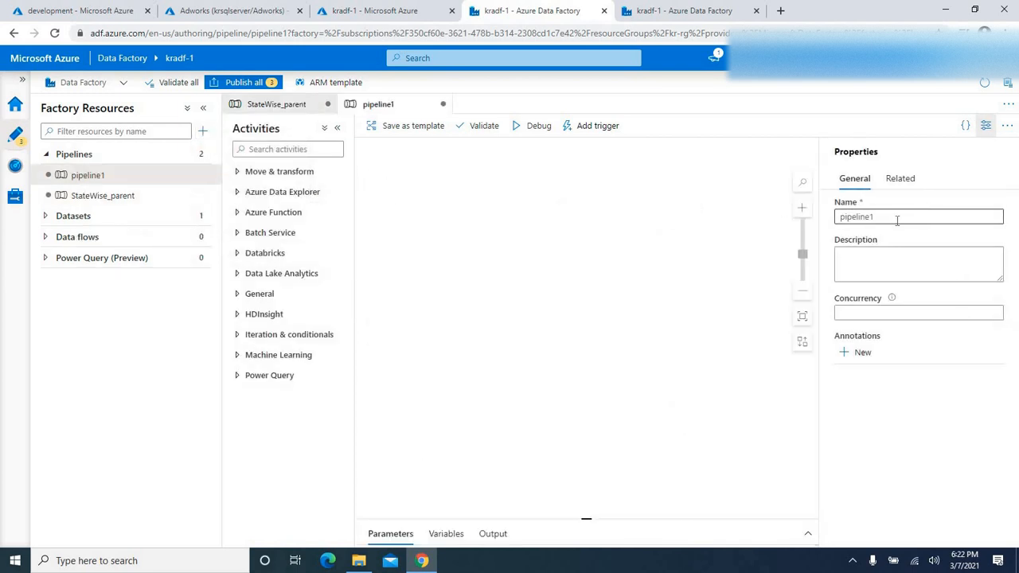
# Step: Rename the new pipeline to CityWise_child
pyautogui.click(702, 214)
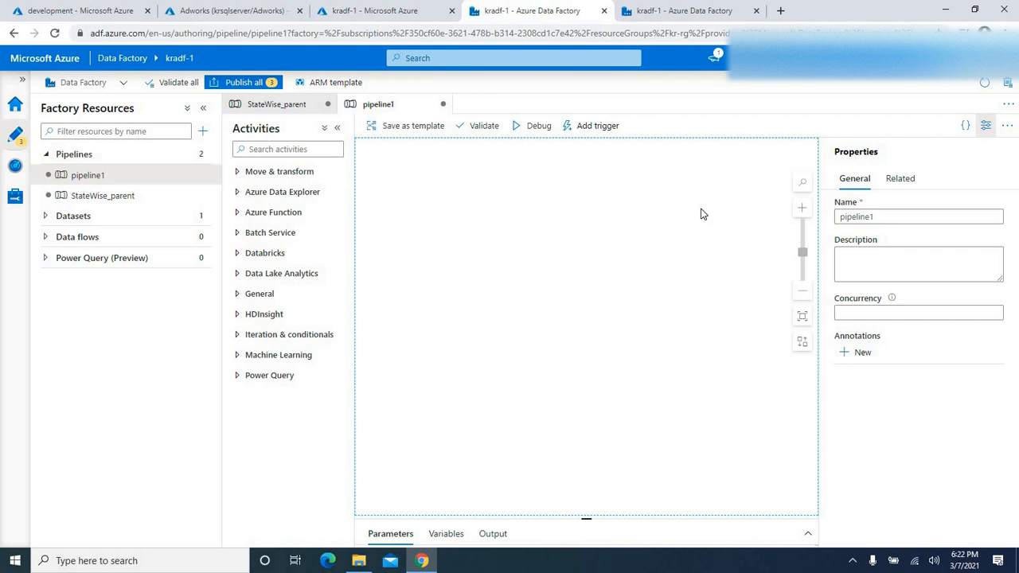
pyautogui.doubleClick(852, 217)
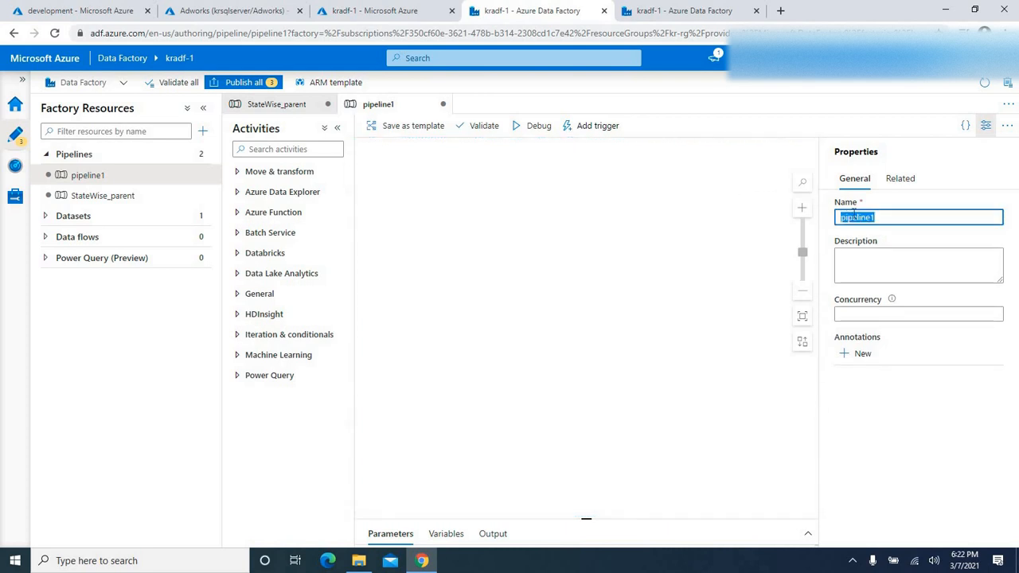
pyautogui.write('CityWise_')
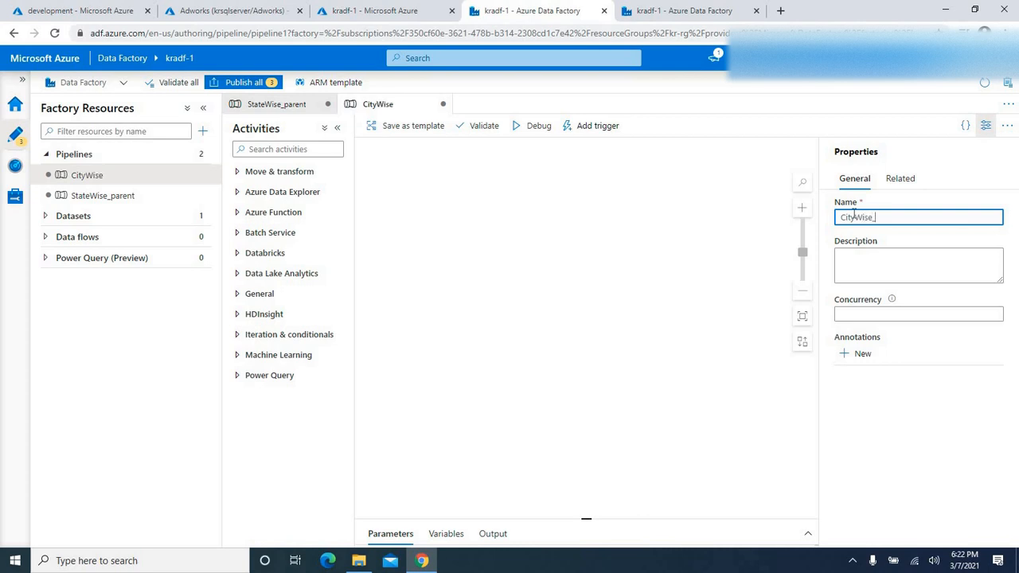
pyautogui.write('child')
pyautogui.click(462, 199)
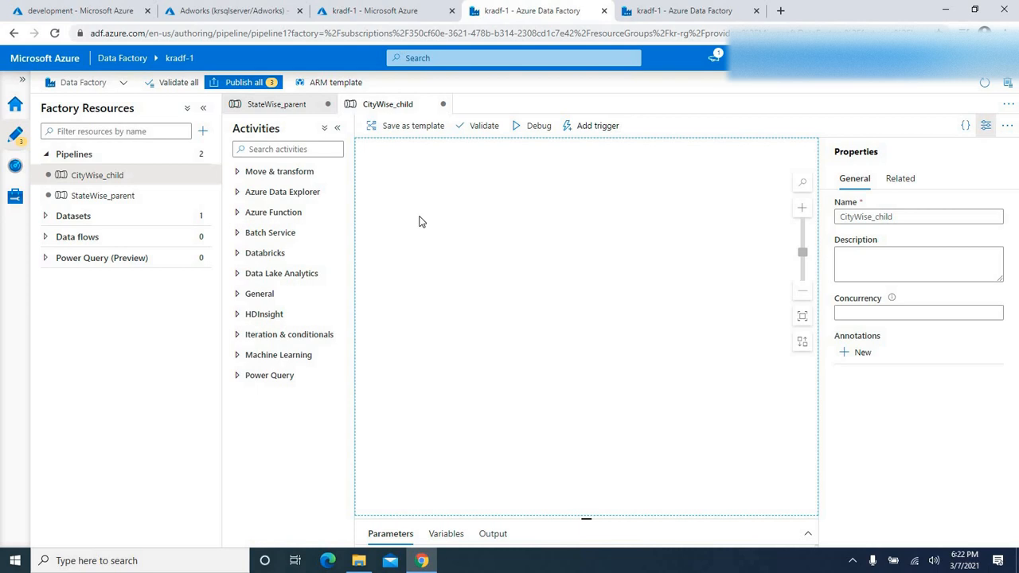
# Step: Search the activities for "get", place a Get Metadata activity on the CityWise_child canvas and clear the search
pyautogui.click(268, 149)
pyautogui.write('get')
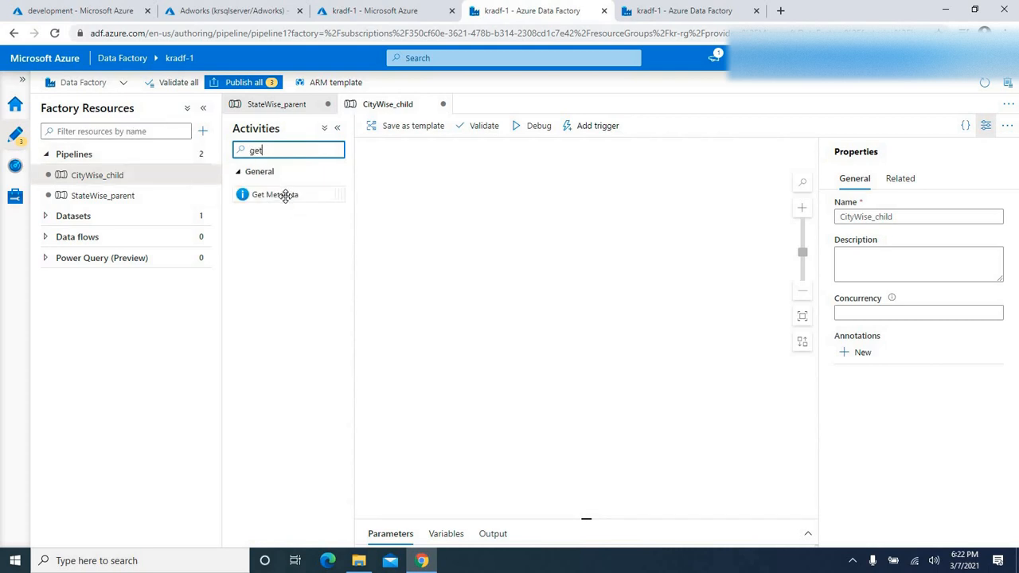
pyautogui.moveTo(284, 195); pyautogui.dragTo(487, 195)
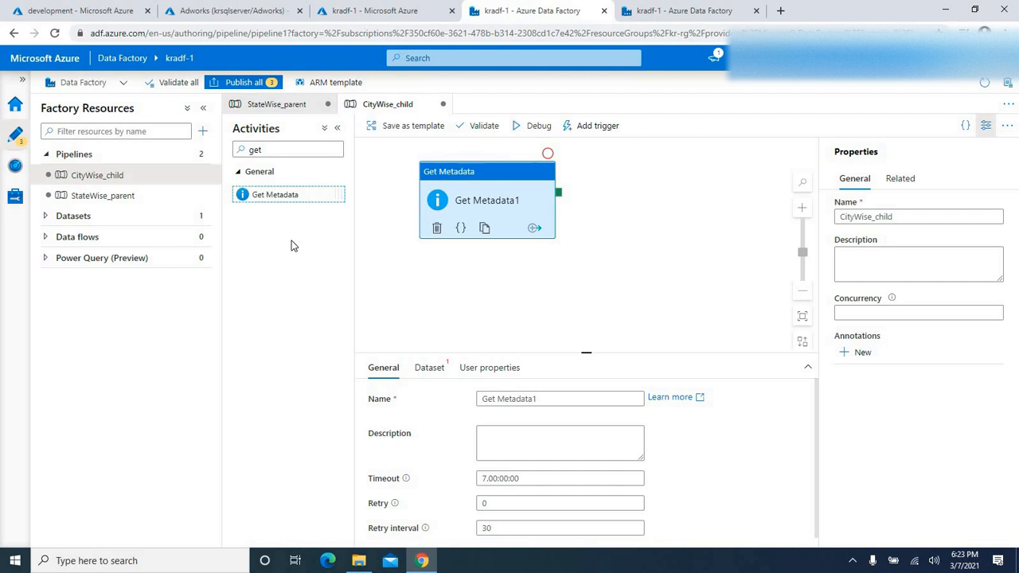
pyautogui.click(238, 150)
pyautogui.doubleClick(238, 151)
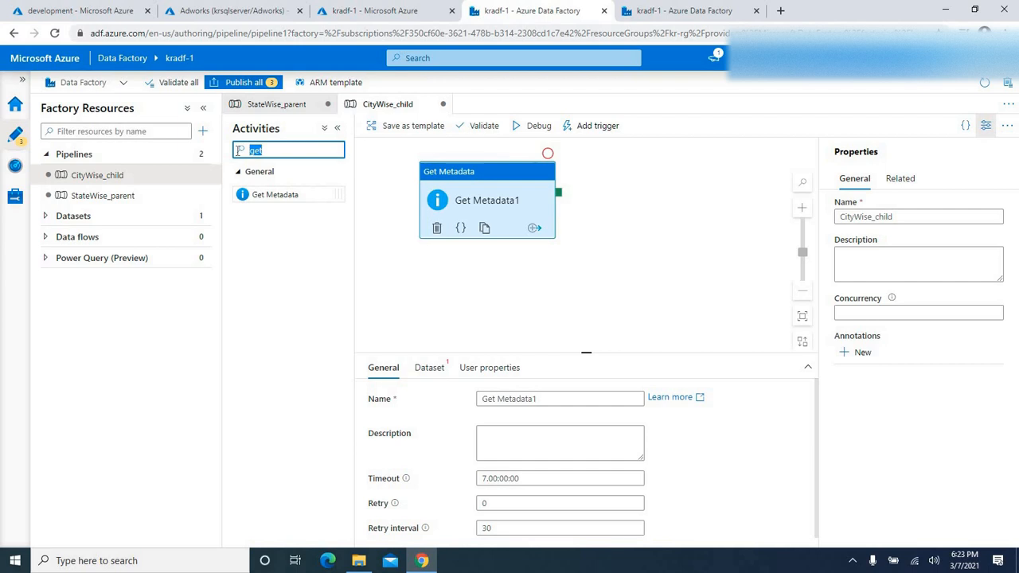
pyautogui.press('BackSpace')
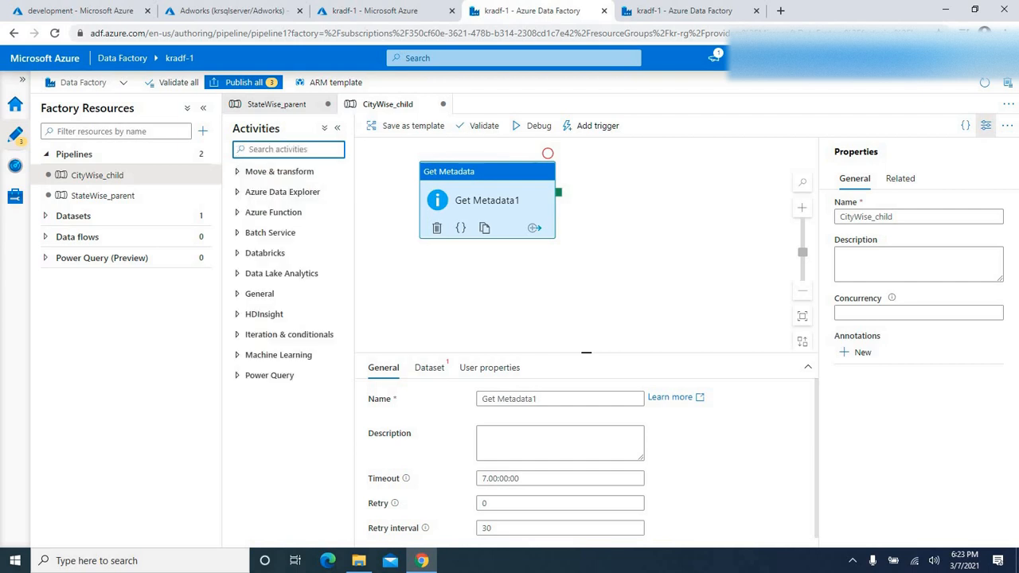
# Step: Rename the Get Metadata activity in CityWise_child to FileInfo
pyautogui.click(488, 198)
pyautogui.moveTo(546, 397); pyautogui.dragTo(404, 390)
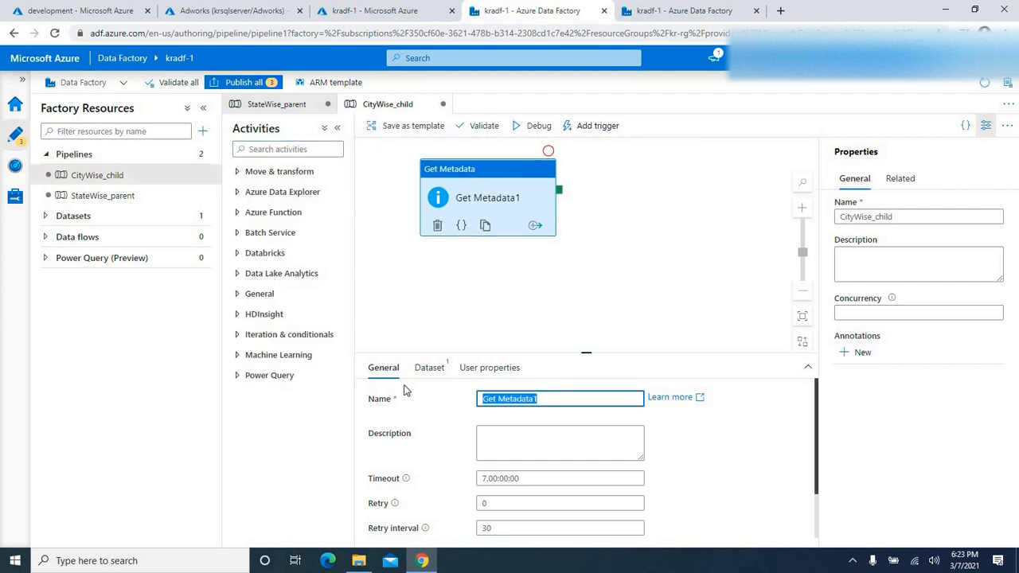
pyautogui.write('FileInfo')
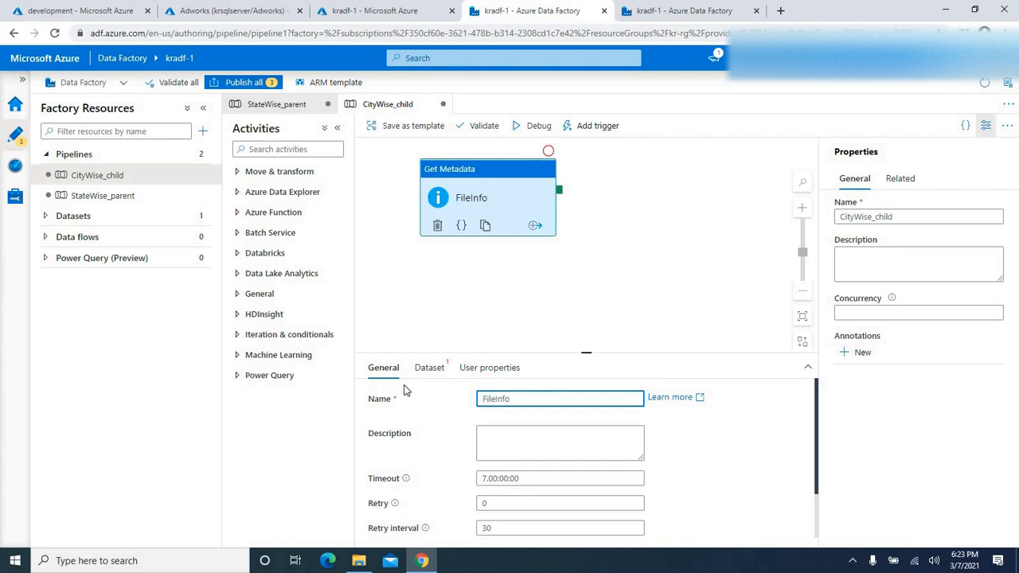
# Step: Start a new dataset for the FileInfo activity, using Azure File Storage as the data store and Binary as the format
pyautogui.click(429, 368)
pyautogui.click(654, 405)
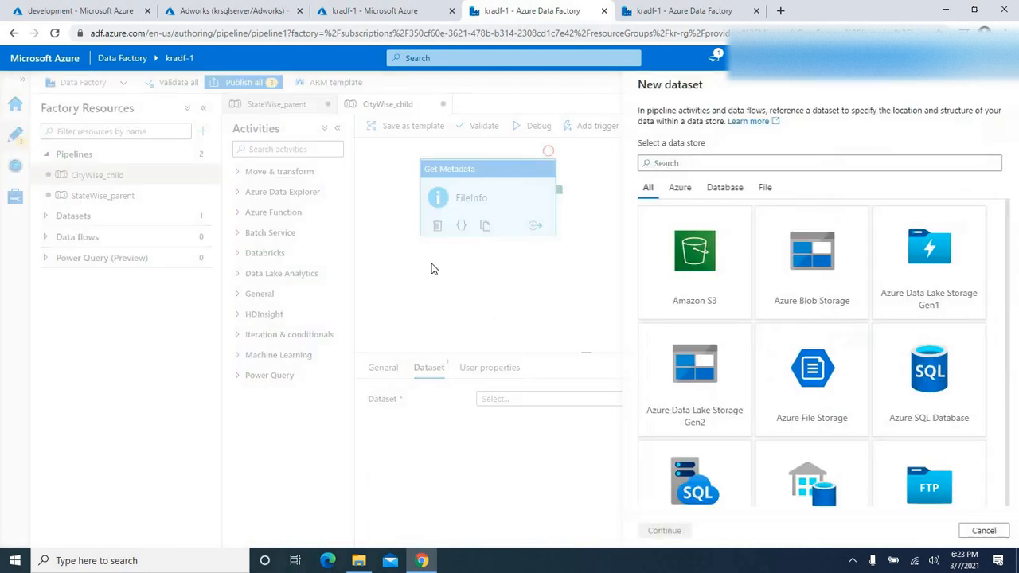
pyautogui.click(821, 396)
pyautogui.click(668, 534)
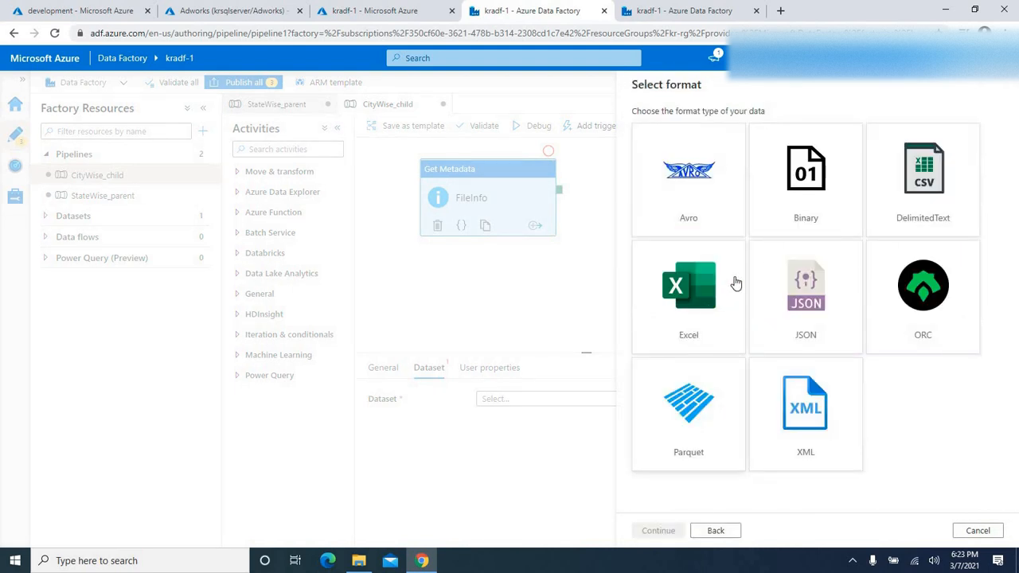
pyautogui.click(796, 198)
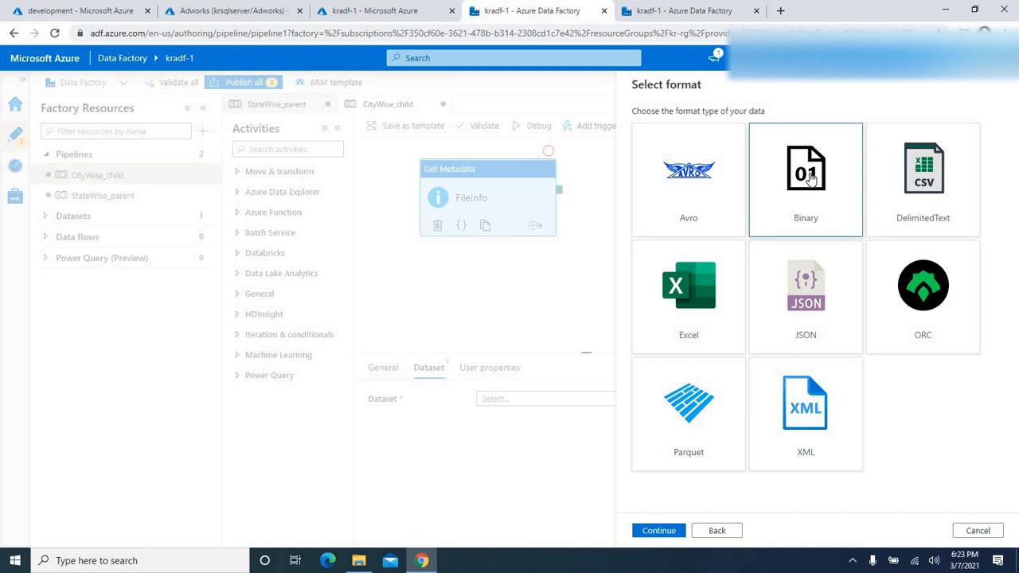
pyautogui.click(655, 536)
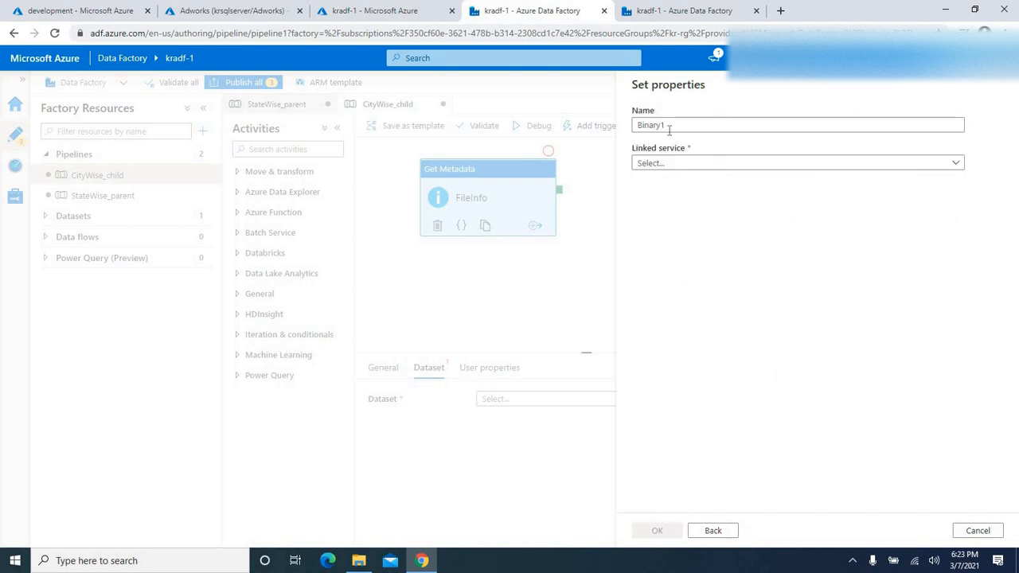
# Step: Name the dataset dsFileInfo, assign the linked service lsFileShare and create it
pyautogui.write('Ds')
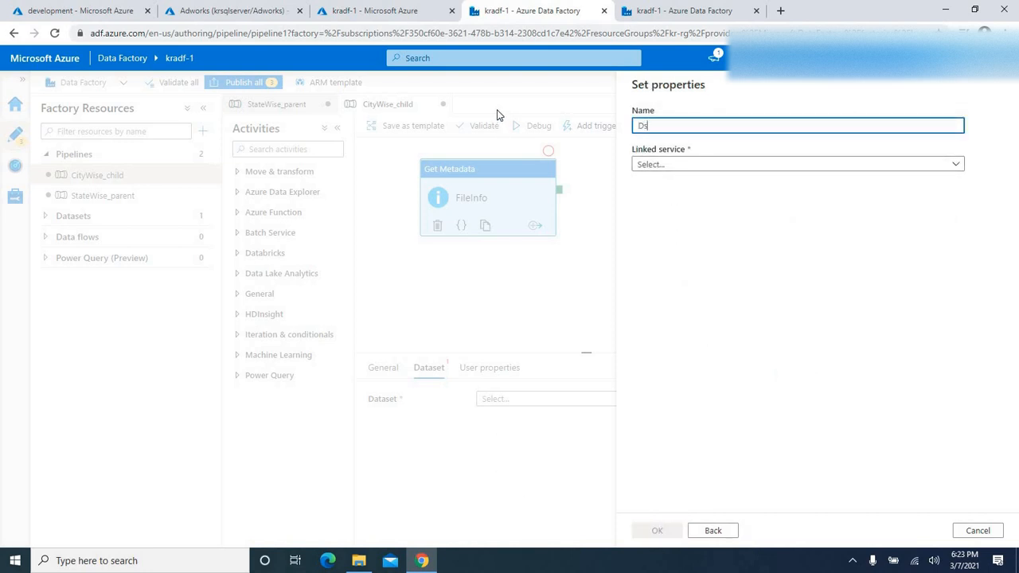
pyautogui.write('ds')
pyautogui.write('fo')
pyautogui.click(657, 165)
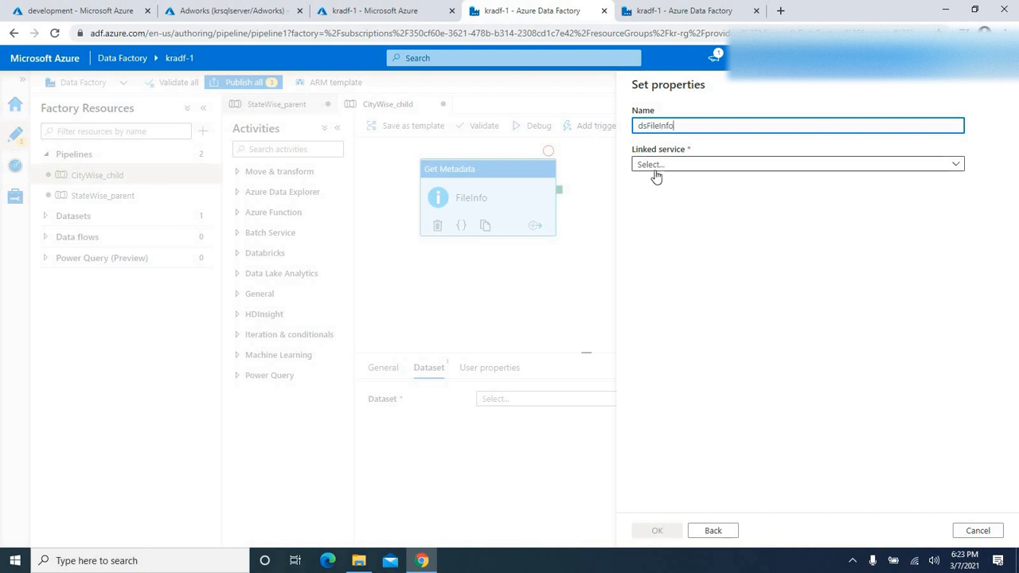
pyautogui.click(657, 246)
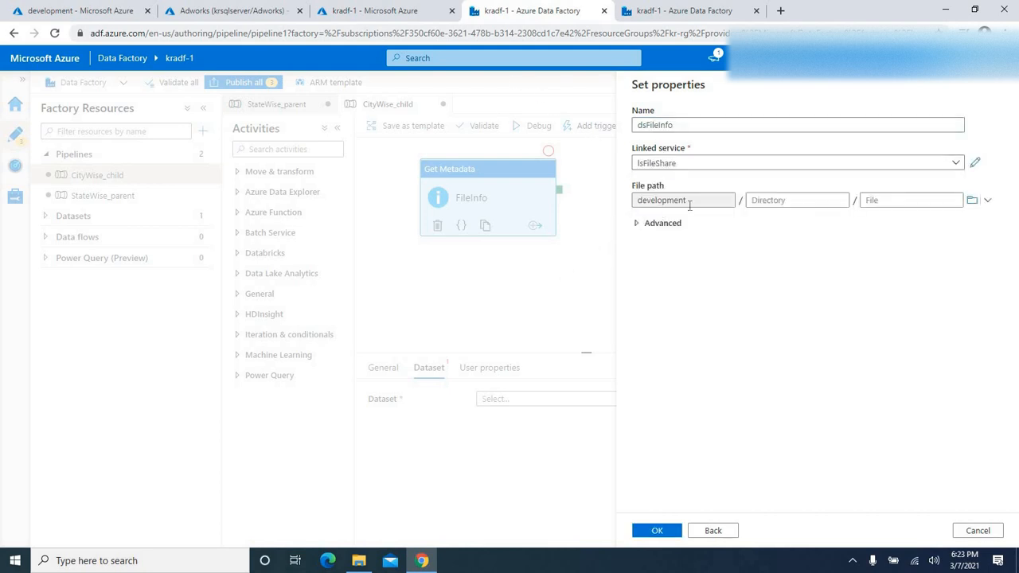
pyautogui.click(657, 530)
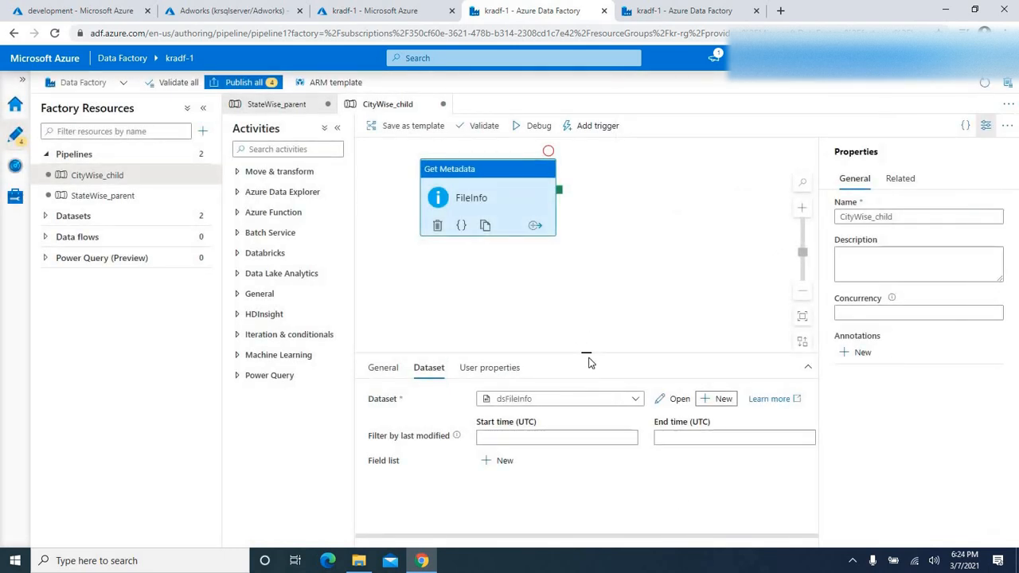
# Step: Add Child items to the field list of the FileInfo activity and reposition the activity on the canvas
pyautogui.moveTo(588, 353)
pyautogui.mouseDown()
pyautogui.moveTo(585, 281)
pyautogui.moveTo(587, 349)
pyautogui.mouseUp()
pyautogui.click(501, 414)
pyautogui.moveTo(497, 180); pyautogui.dragTo(478, 195)
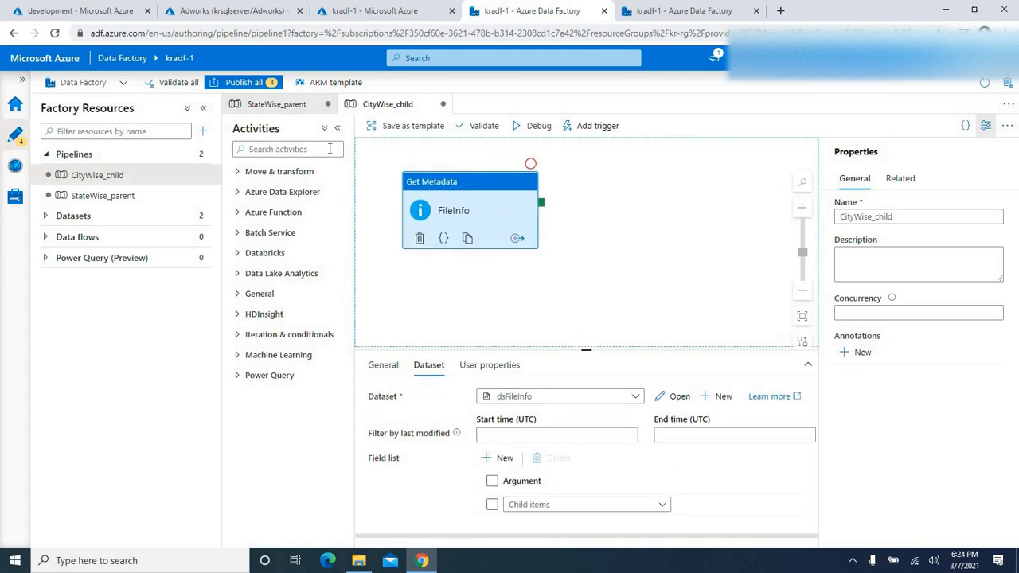
# Step: Search the activities for "for", place a ForEach activity beside FileInfo and connect FileInfo's success output to it
pyautogui.click(313, 148)
pyautogui.write('for')
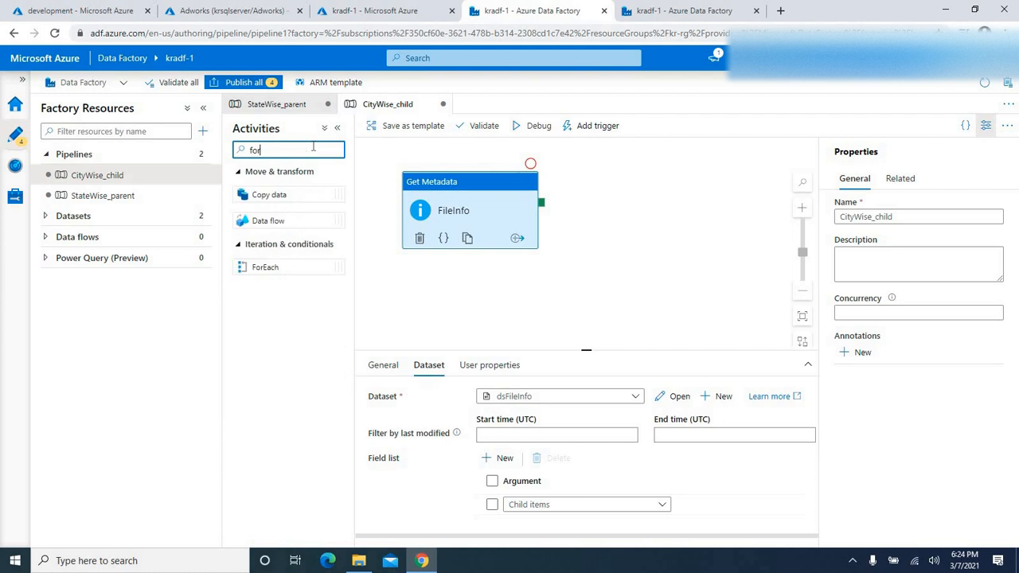
pyautogui.moveTo(261, 267); pyautogui.dragTo(649, 212)
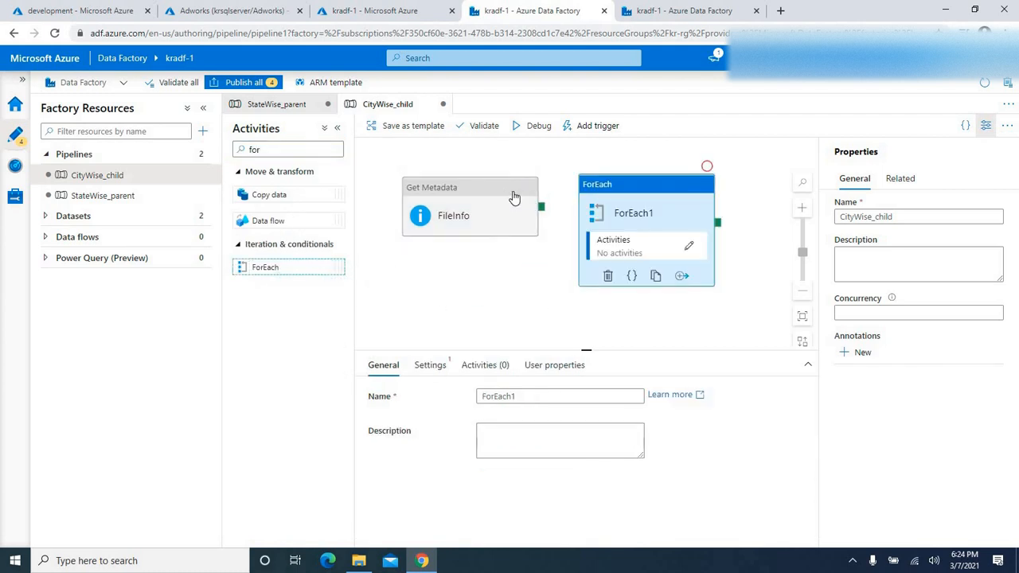
pyautogui.moveTo(514, 199); pyautogui.dragTo(610, 242)
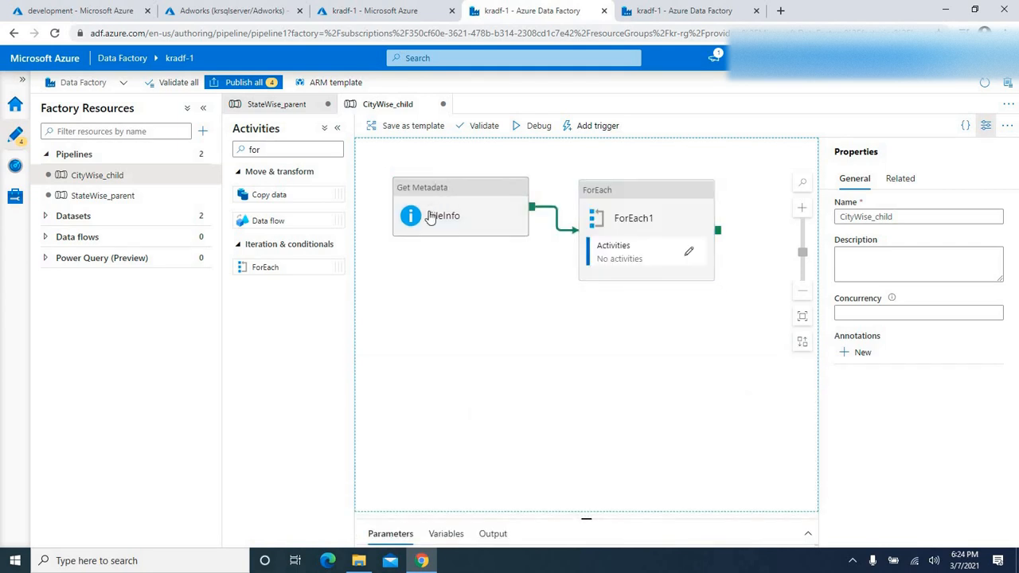
pyautogui.click(651, 198)
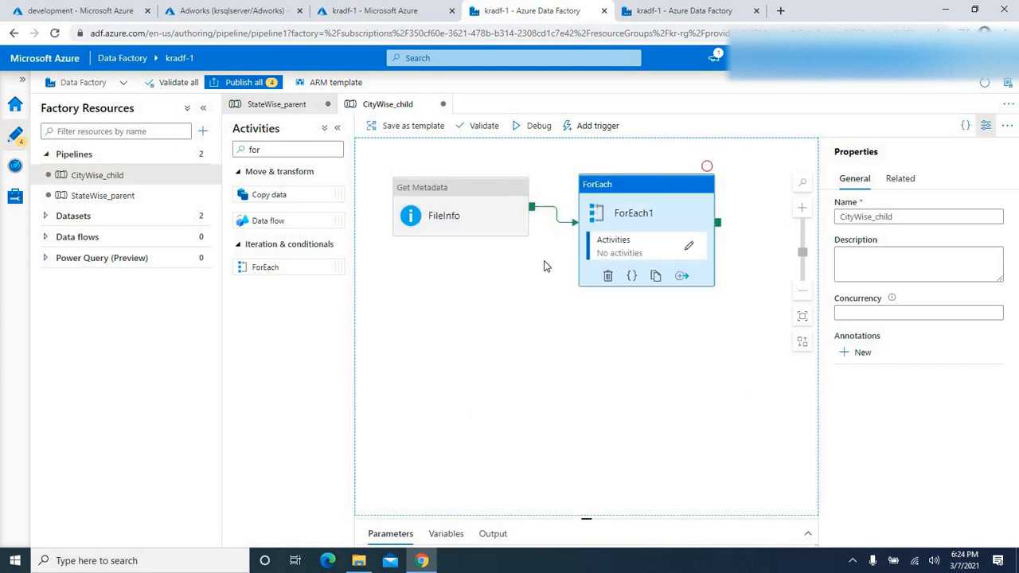
pyautogui.click(429, 365)
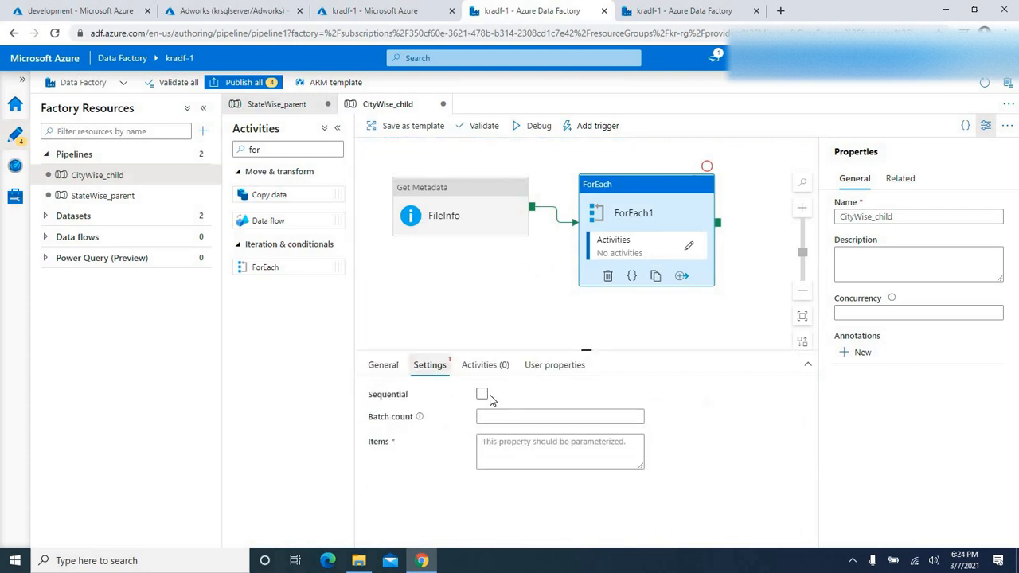
pyautogui.click(500, 444)
pyautogui.click(507, 478)
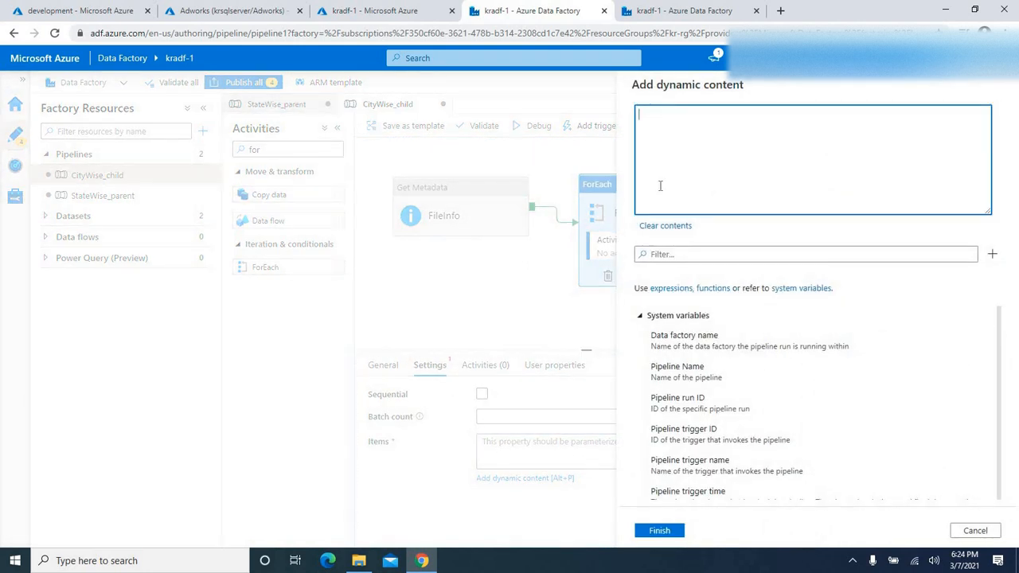
pyautogui.scroll(-5, 714, 430)
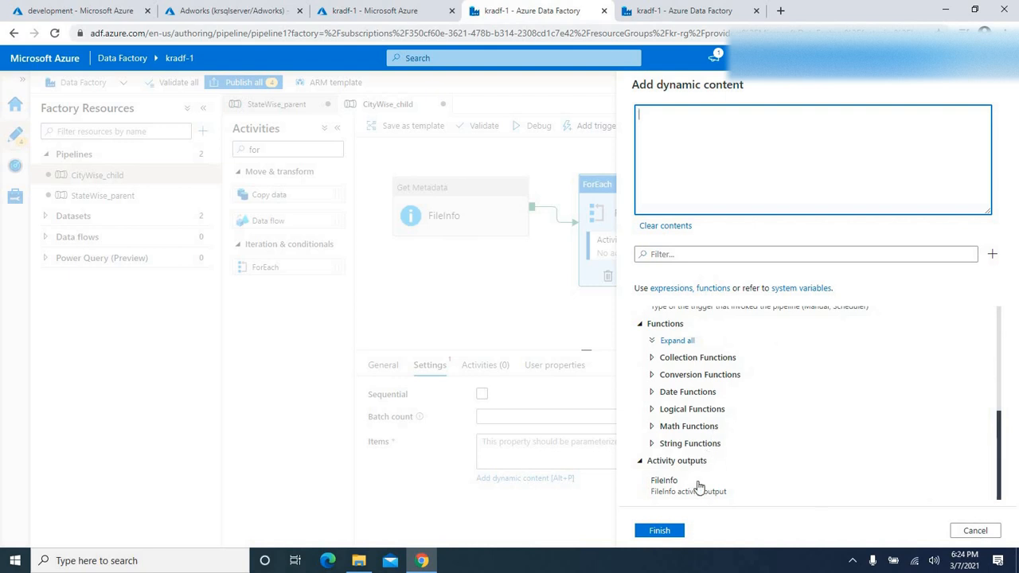
pyautogui.click(667, 484)
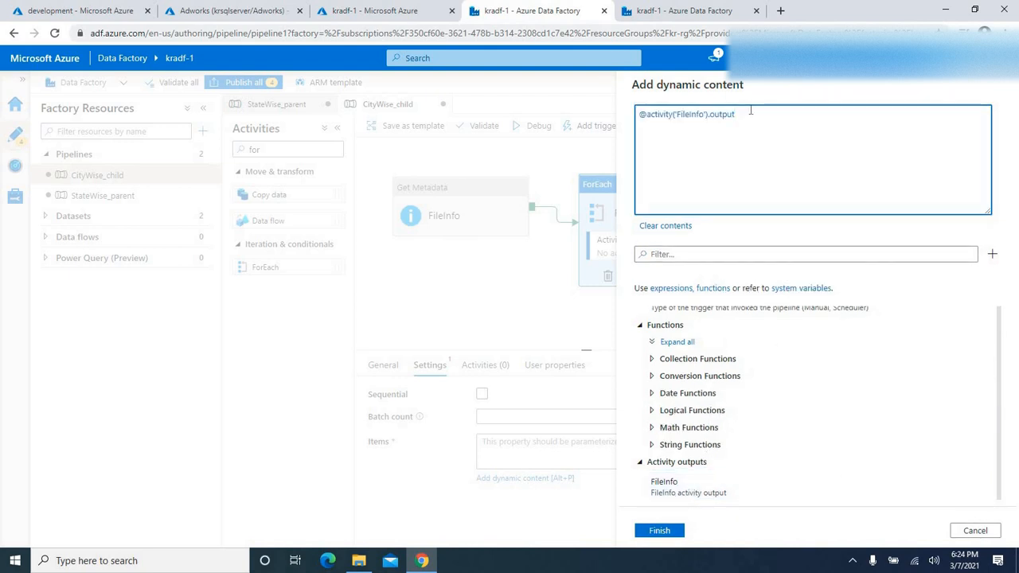
pyautogui.write('.childItems')
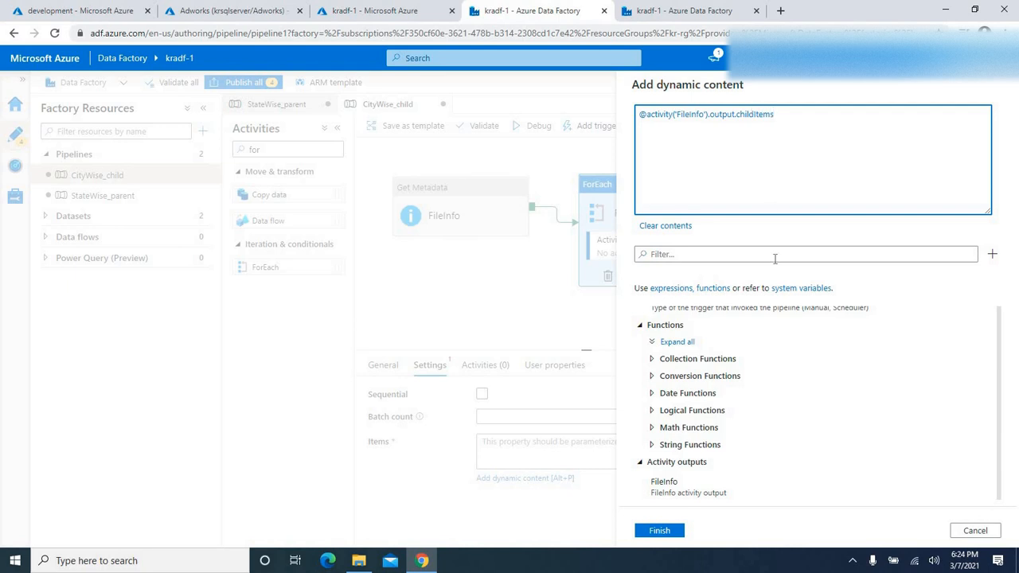
pyautogui.click(659, 529)
# Step: Open the inner activities of ForEach1 in CityWise_child and place a Copy data activity on its canvas
pyautogui.moveTo(633, 237); pyautogui.dragTo(623, 232)
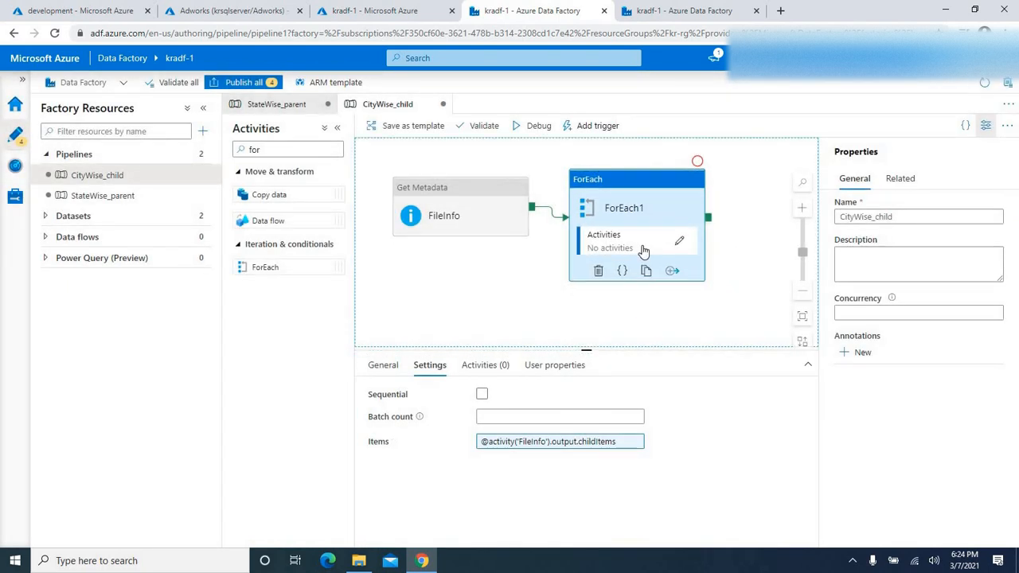
pyautogui.click(678, 241)
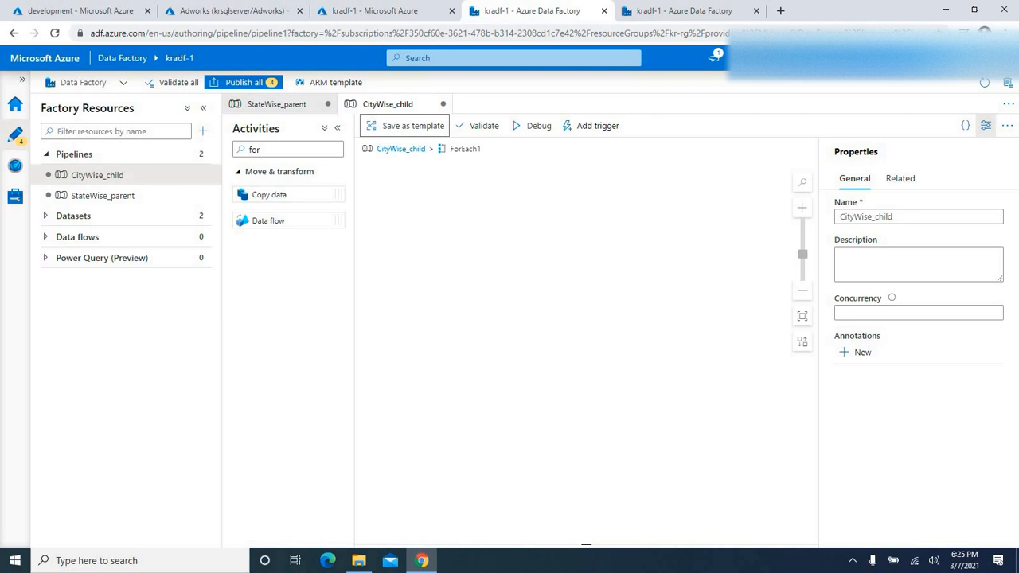
pyautogui.click(462, 262)
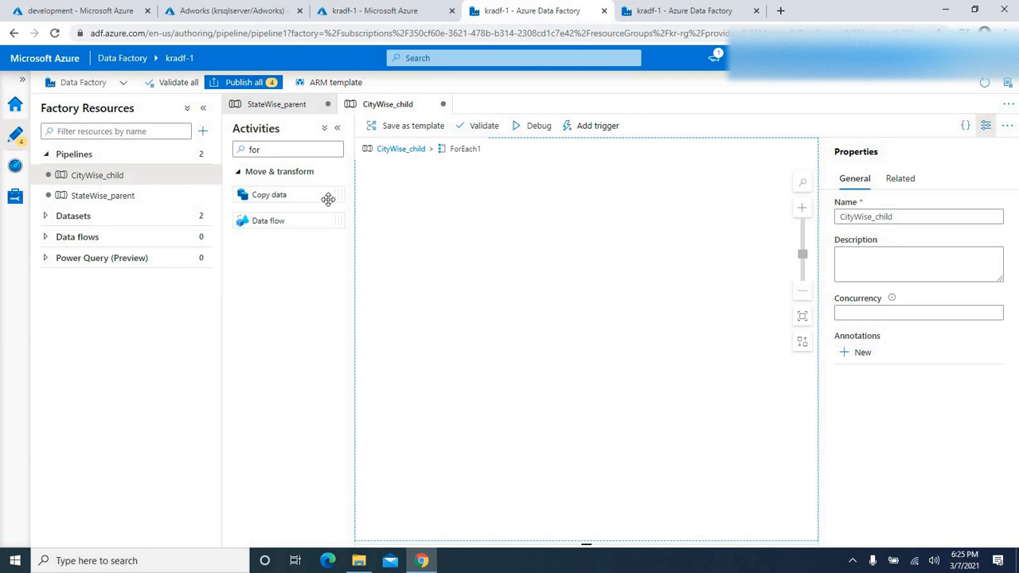
pyautogui.moveTo(266, 195); pyautogui.dragTo(485, 208)
pyautogui.moveTo(489, 215); pyautogui.dragTo(538, 189)
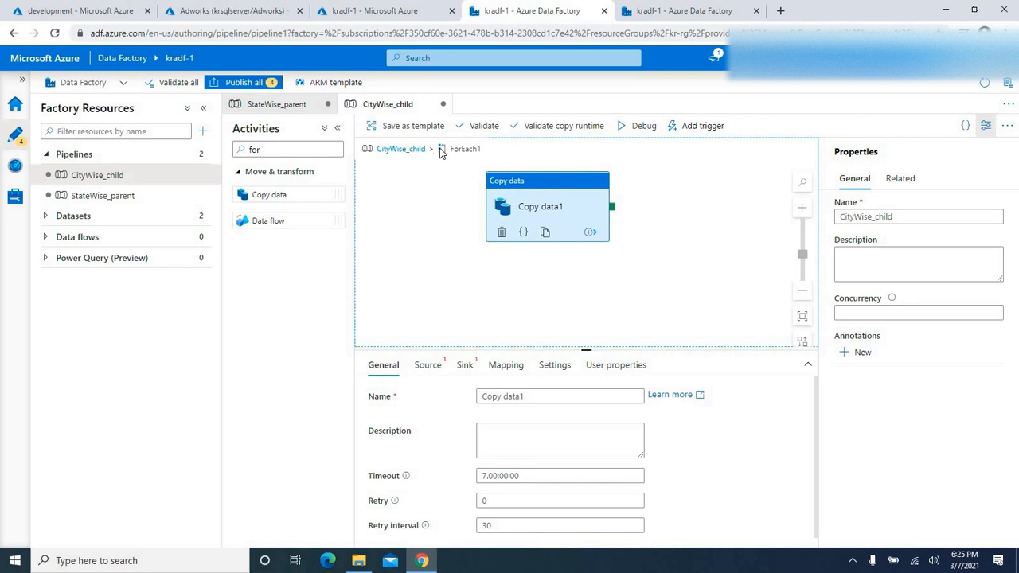
pyautogui.moveTo(539, 186); pyautogui.dragTo(547, 185)
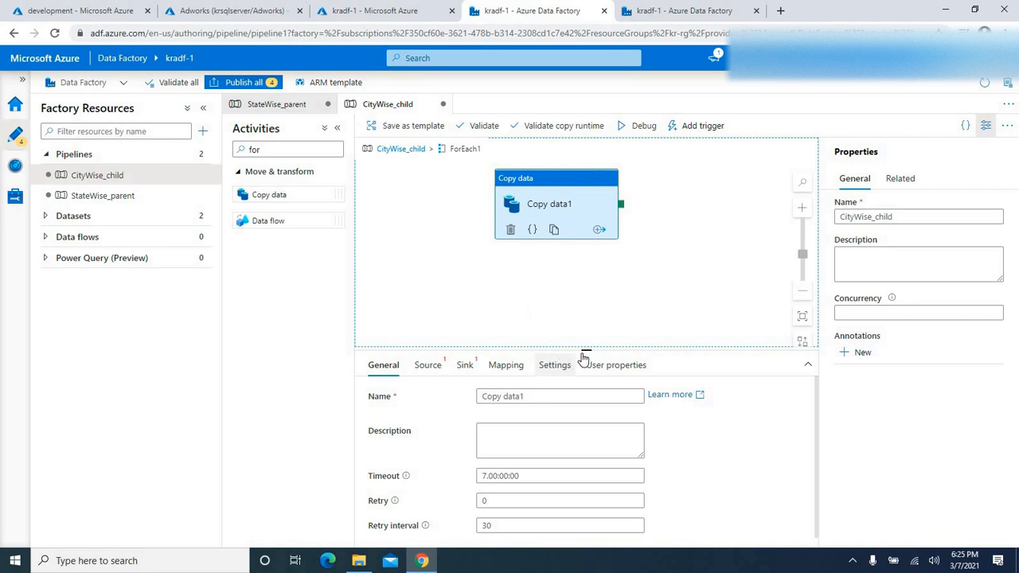
pyautogui.moveTo(587, 342); pyautogui.dragTo(592, 311)
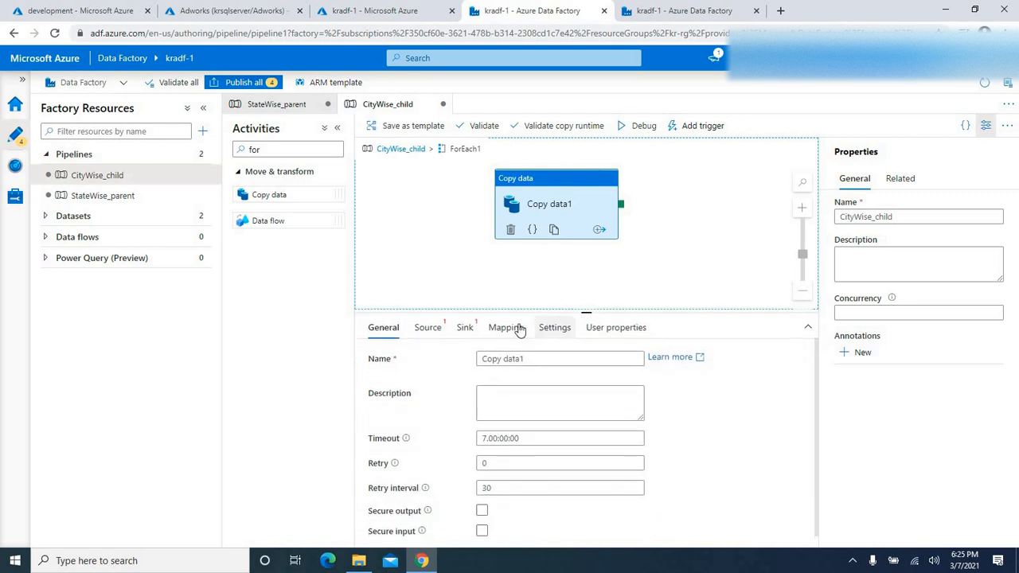
pyautogui.click(421, 331)
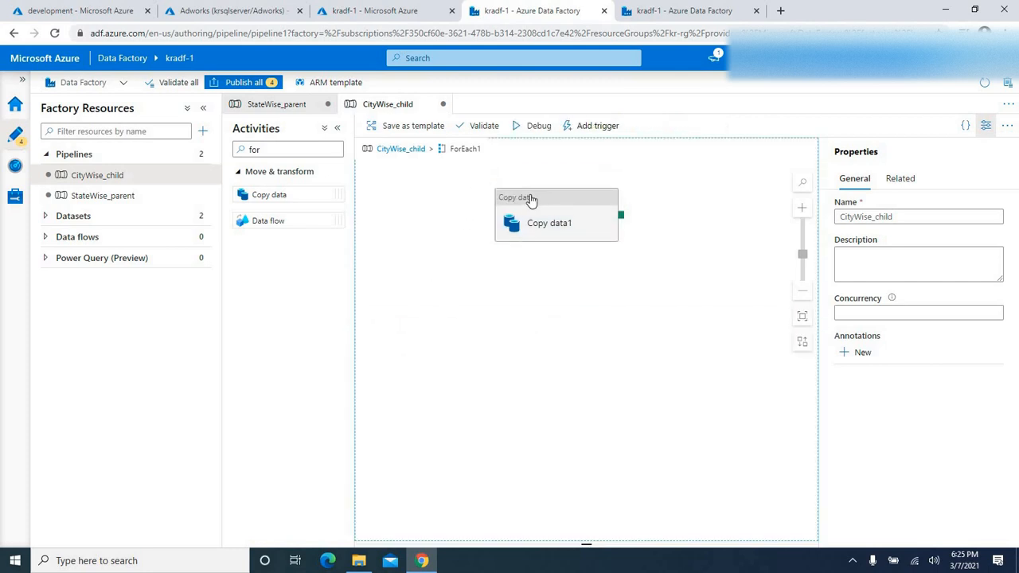
# Step: Reposition the Copy data1 activity inside ForEach1 and return to the main canvas of the CityWise_child pipeline
pyautogui.moveTo(533, 200); pyautogui.dragTo(526, 201)
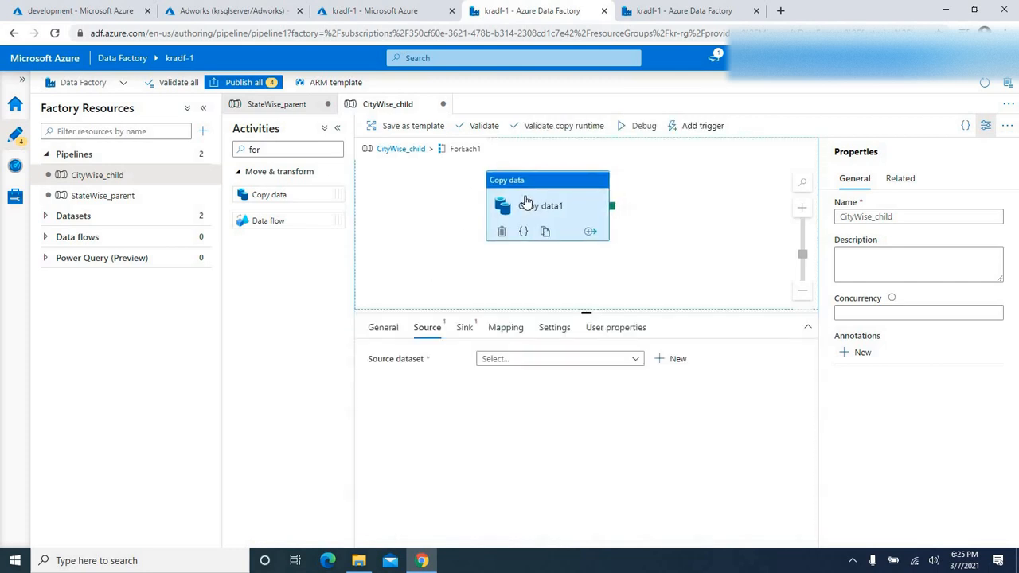
pyautogui.click(447, 237)
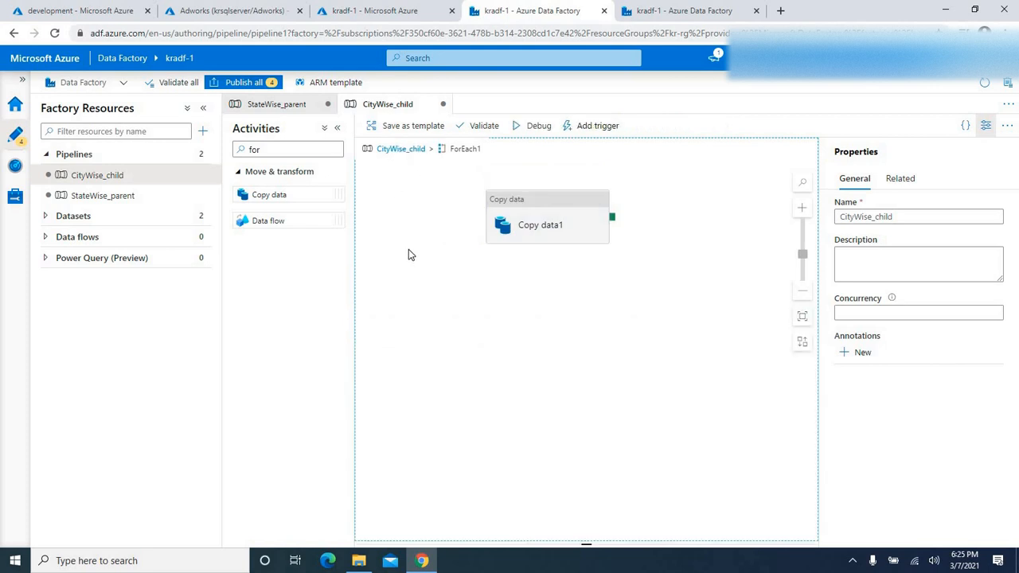
pyautogui.click(515, 205)
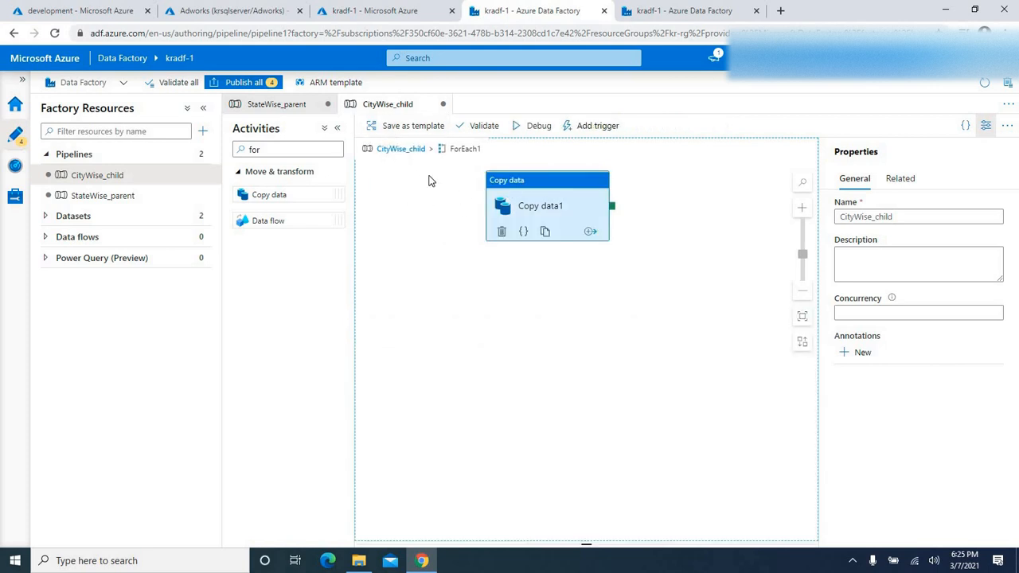
pyautogui.click(387, 156)
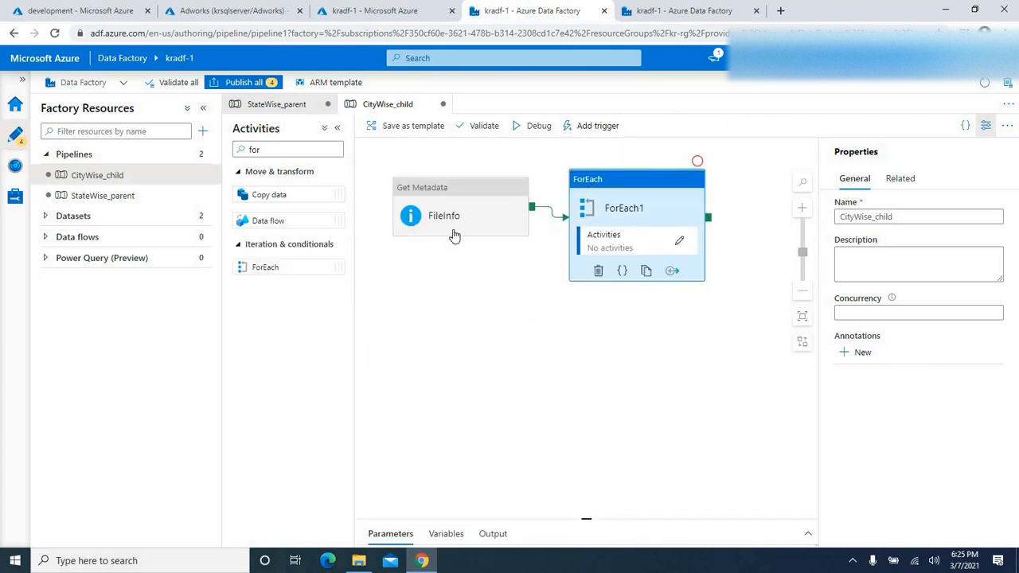
# Step: Open the dsFileInfo dataset from the FileInfo activity and add a String parameter named Folder to it
pyautogui.click(453, 236)
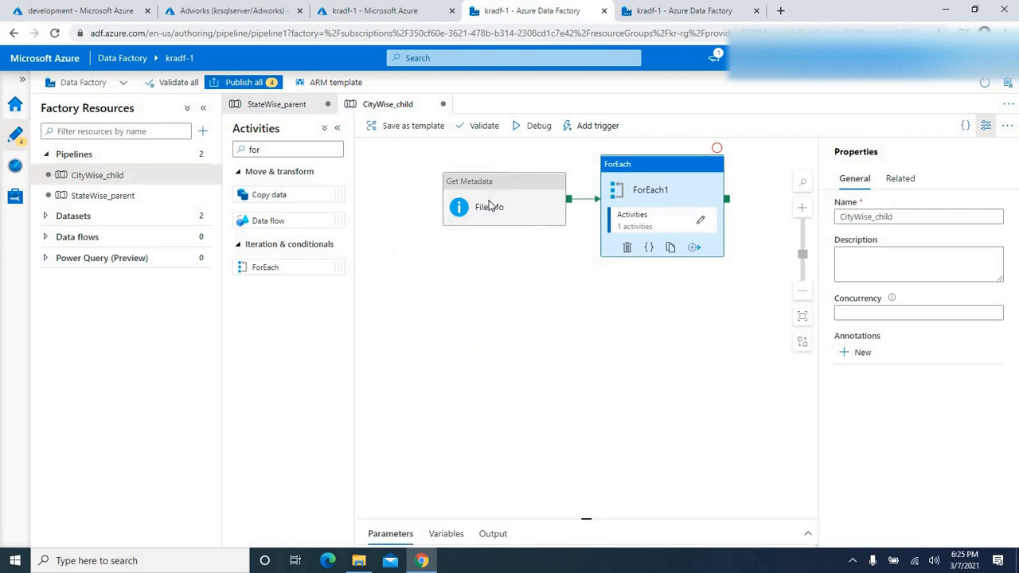
pyautogui.click(490, 206)
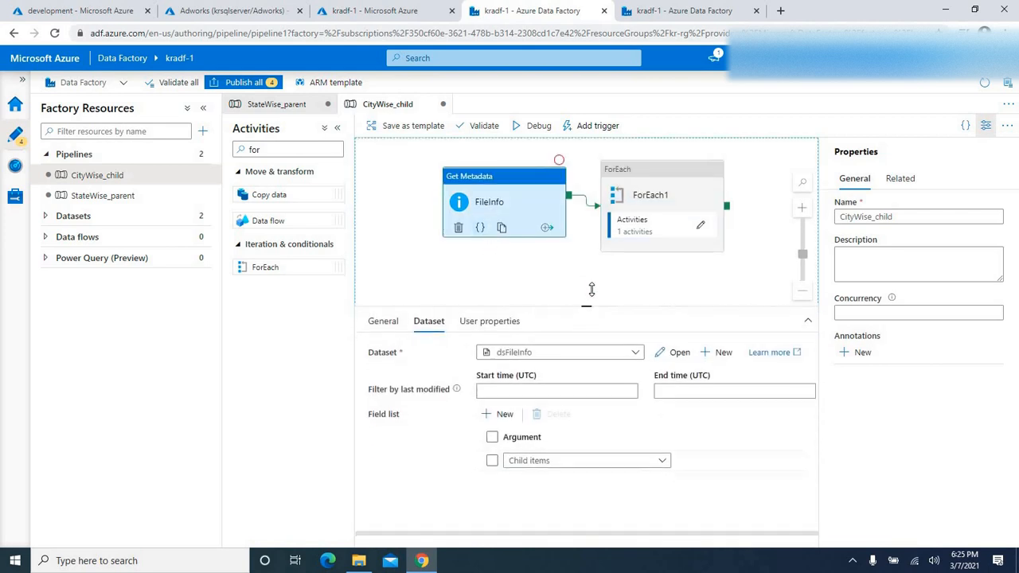
pyautogui.moveTo(591, 290); pyautogui.dragTo(591, 287)
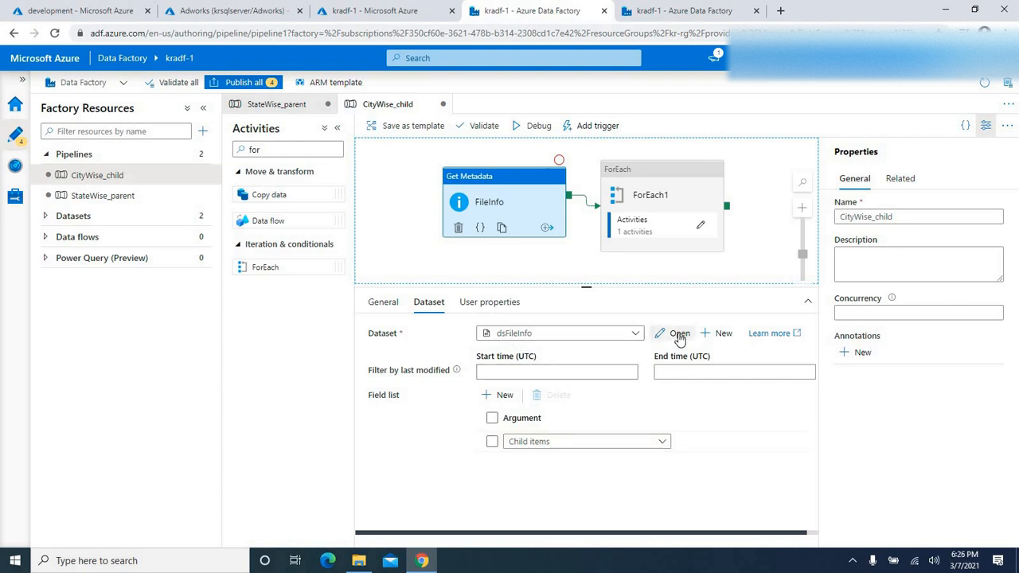
pyautogui.click(678, 334)
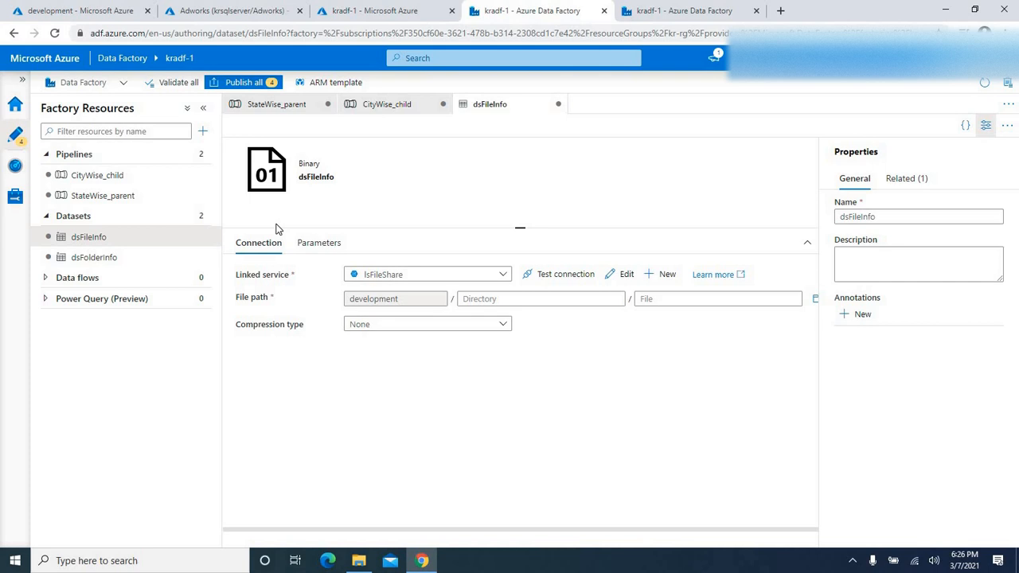
pyautogui.click(322, 244)
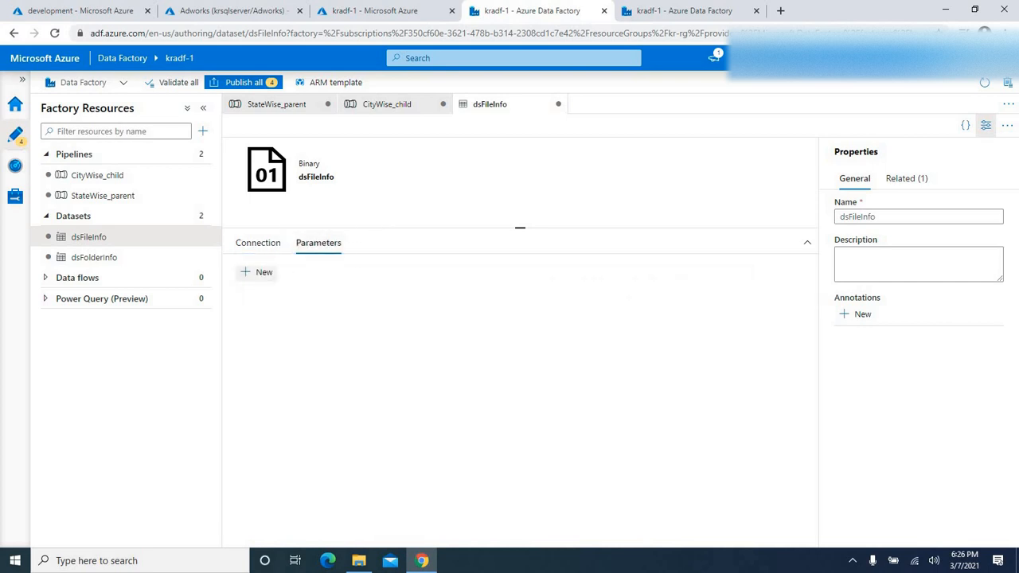
pyautogui.click(261, 276)
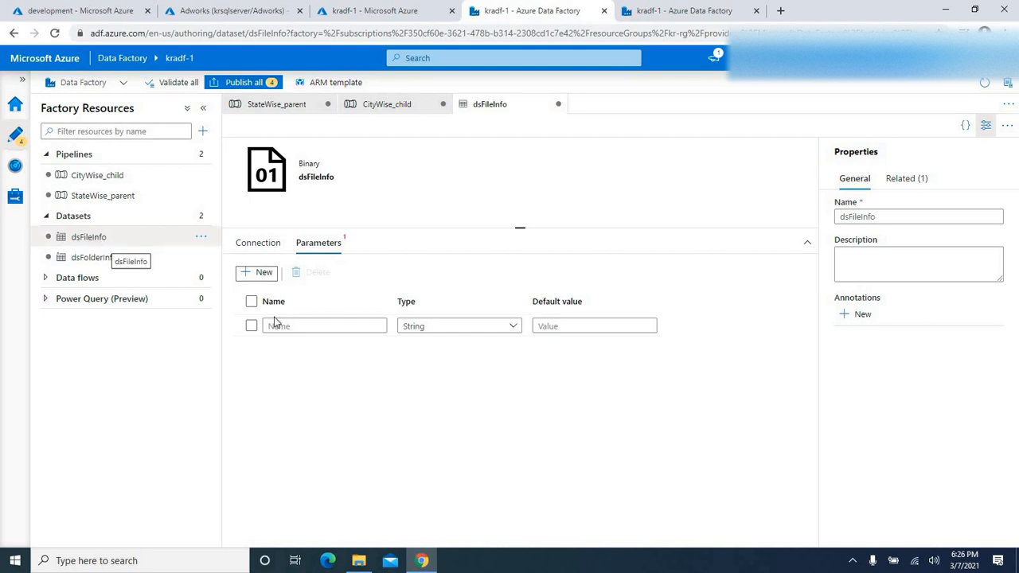
pyautogui.click(293, 333)
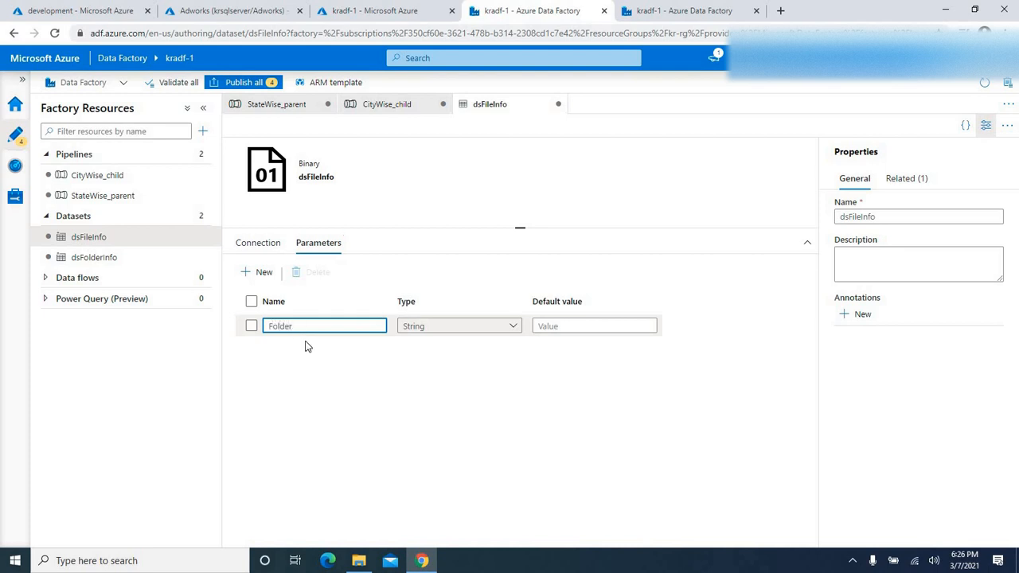
pyautogui.click(307, 346)
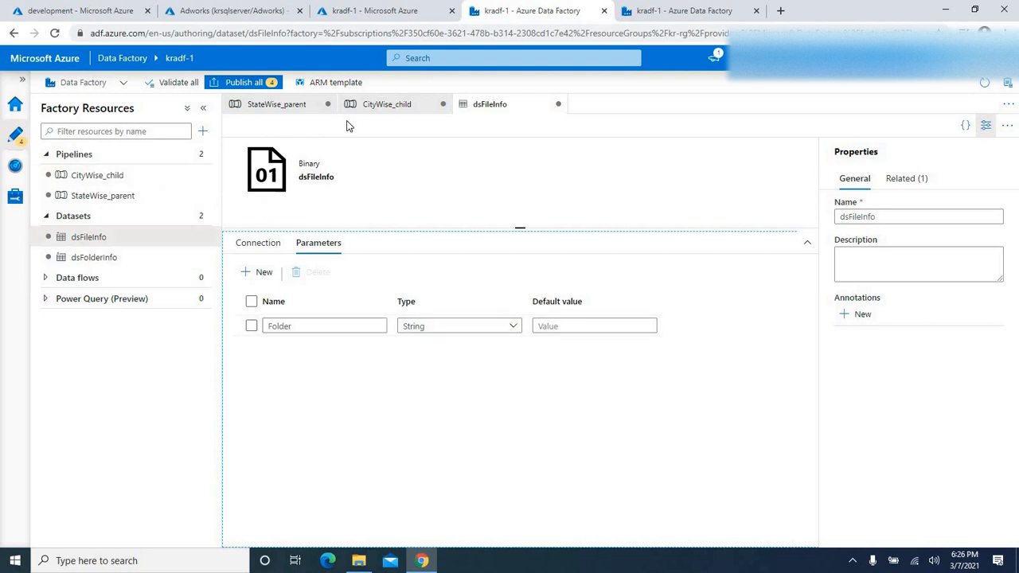
# Step: Add a String parameter named ParentFolder to the CityWise_child pipeline
pyautogui.click(391, 107)
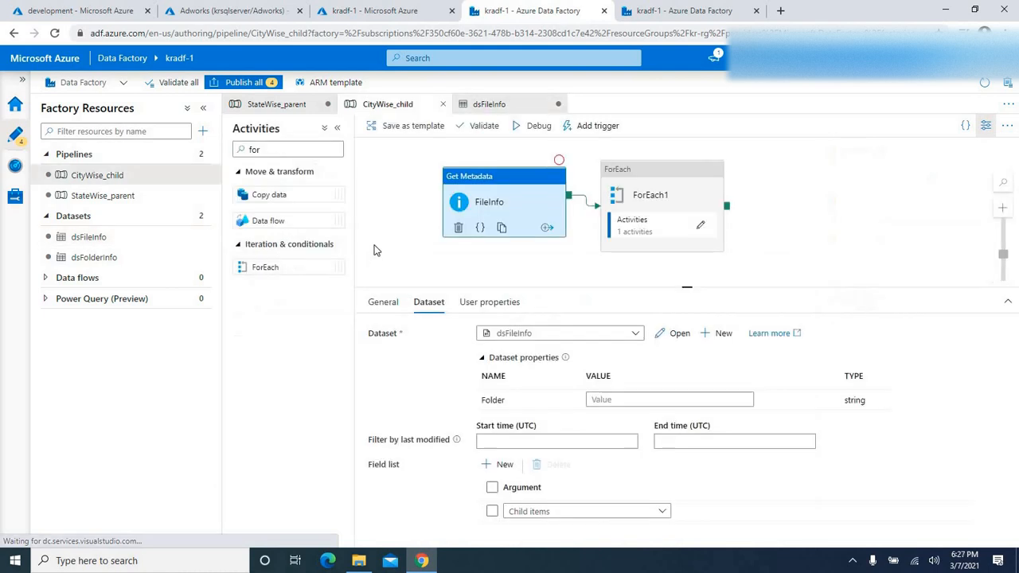
pyautogui.click(436, 256)
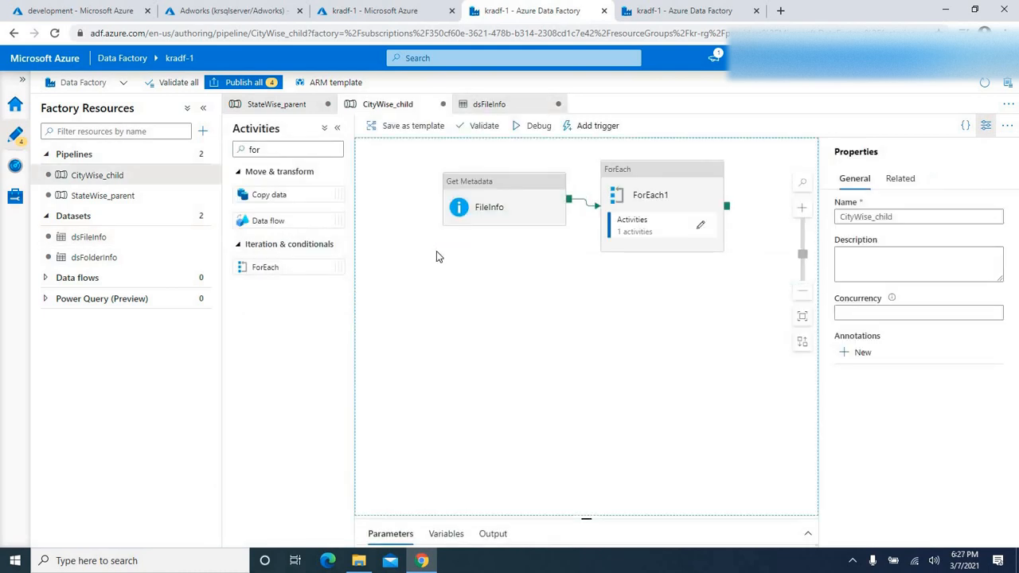
pyautogui.moveTo(593, 464); pyautogui.dragTo(611, 315)
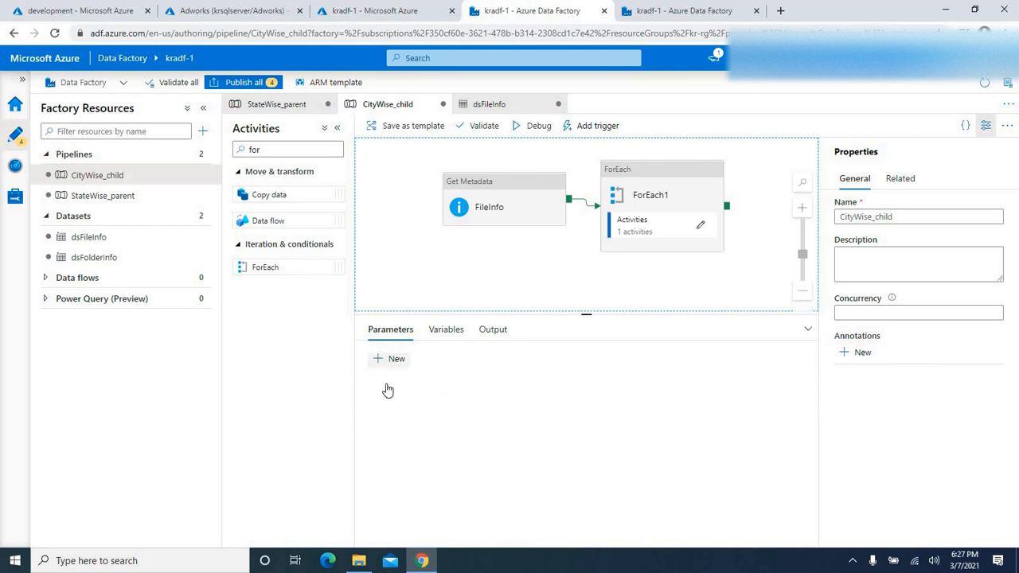
pyautogui.click(389, 359)
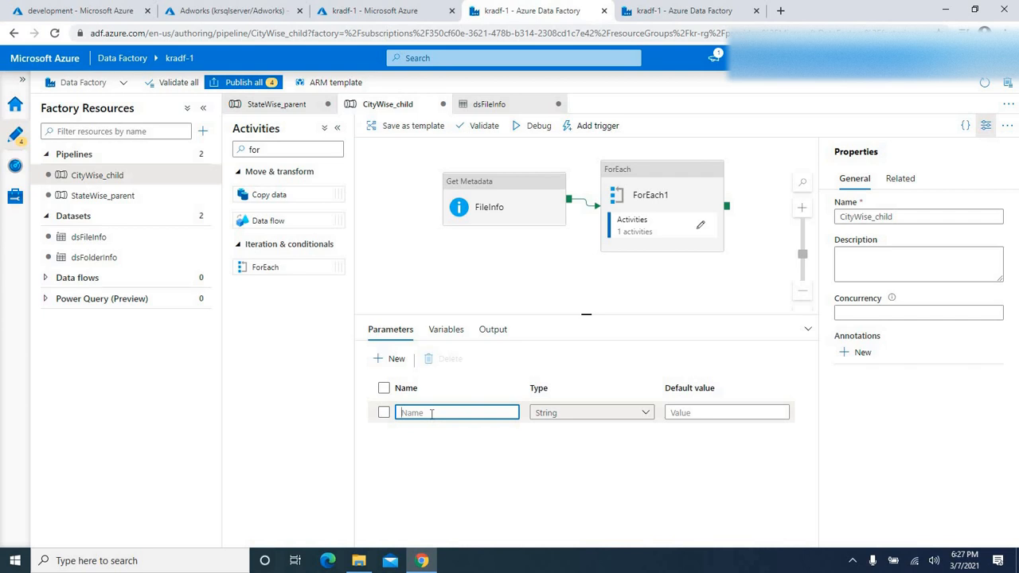
pyautogui.write('ParentFolder')
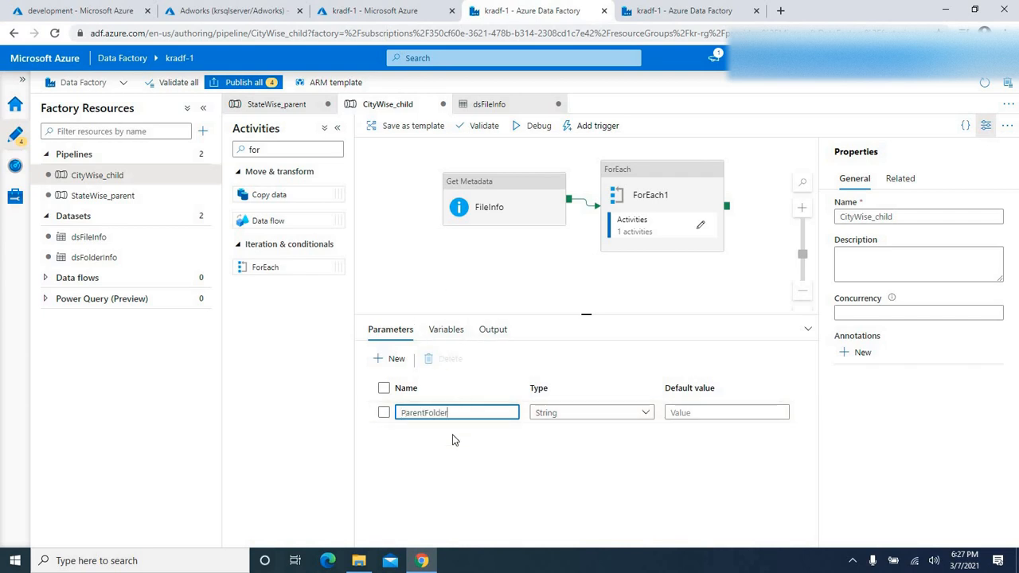
pyautogui.click(424, 281)
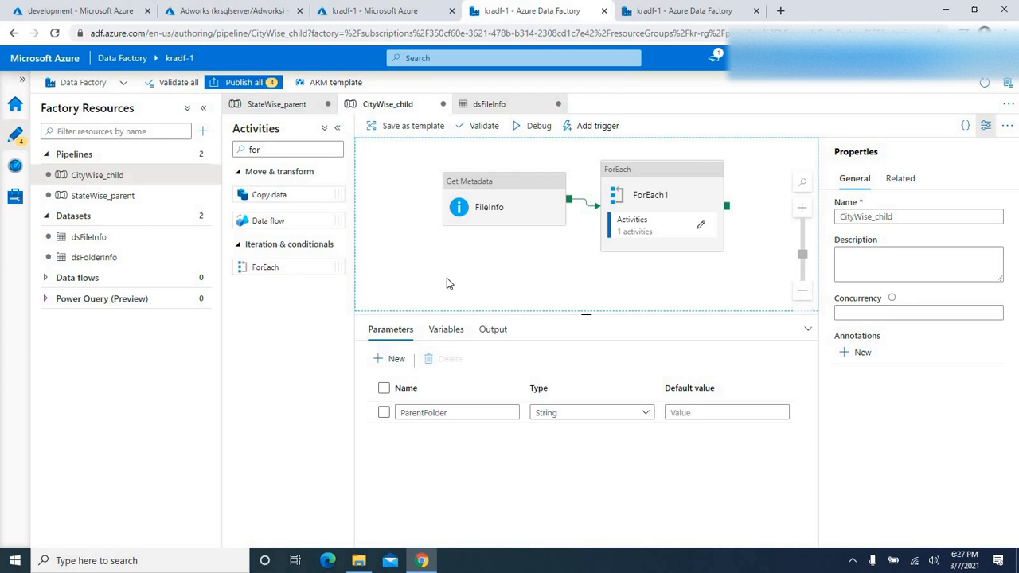
pyautogui.click(490, 192)
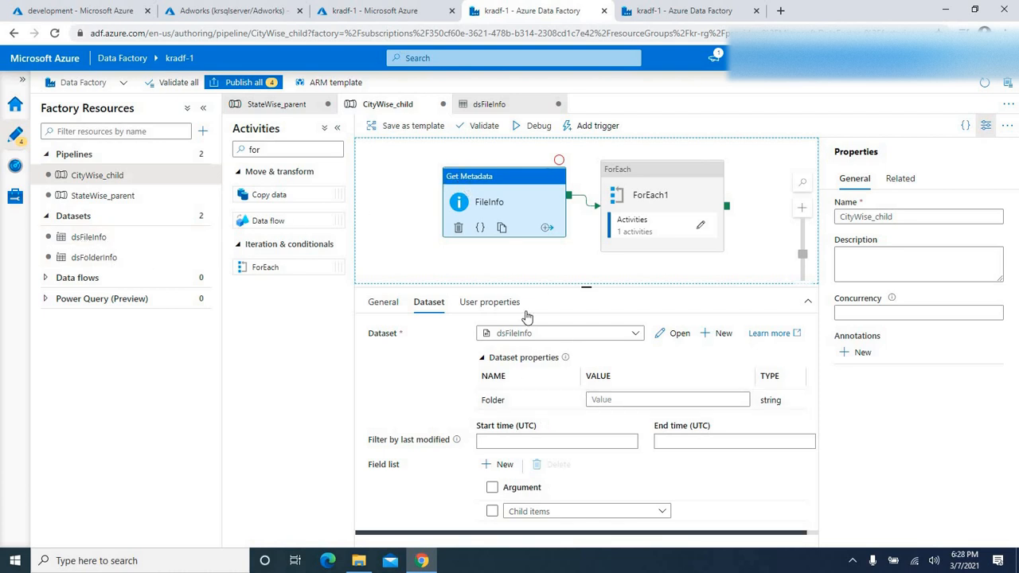
pyautogui.moveTo(586, 276); pyautogui.dragTo(586, 254)
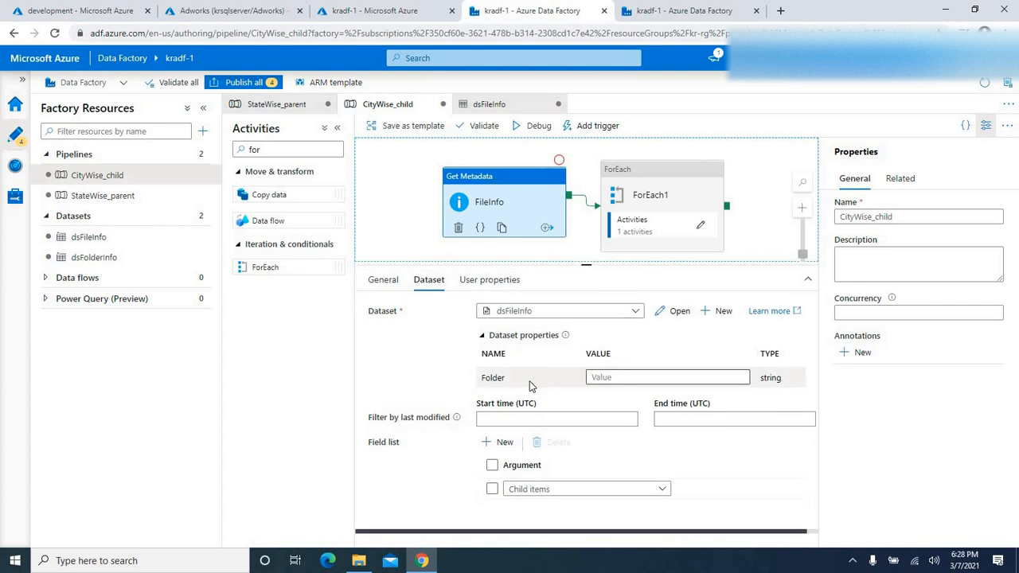
pyautogui.click(605, 377)
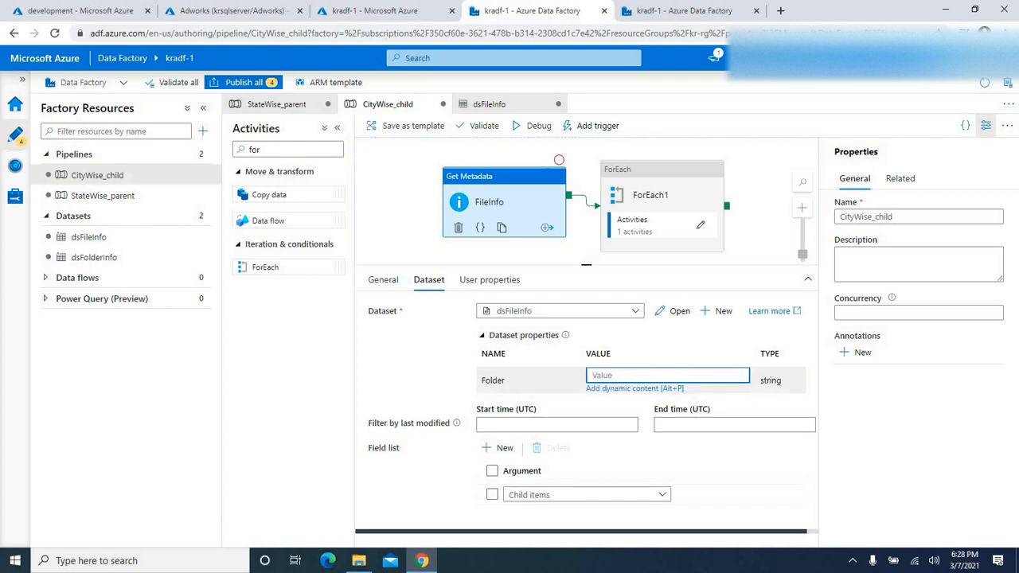
pyautogui.click(628, 390)
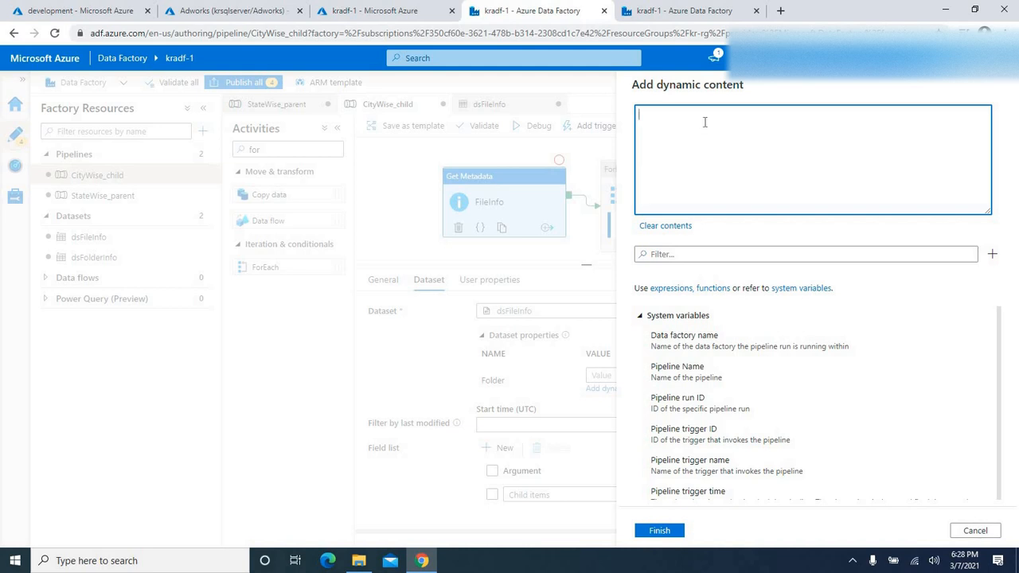
pyautogui.scroll(-5, 724, 366)
pyautogui.click(673, 491)
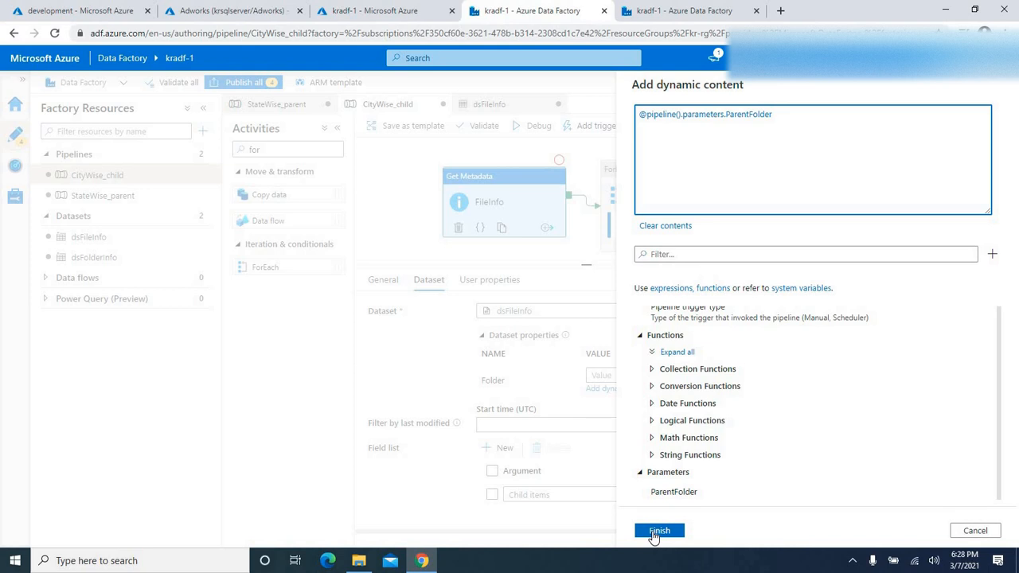
pyautogui.click(659, 530)
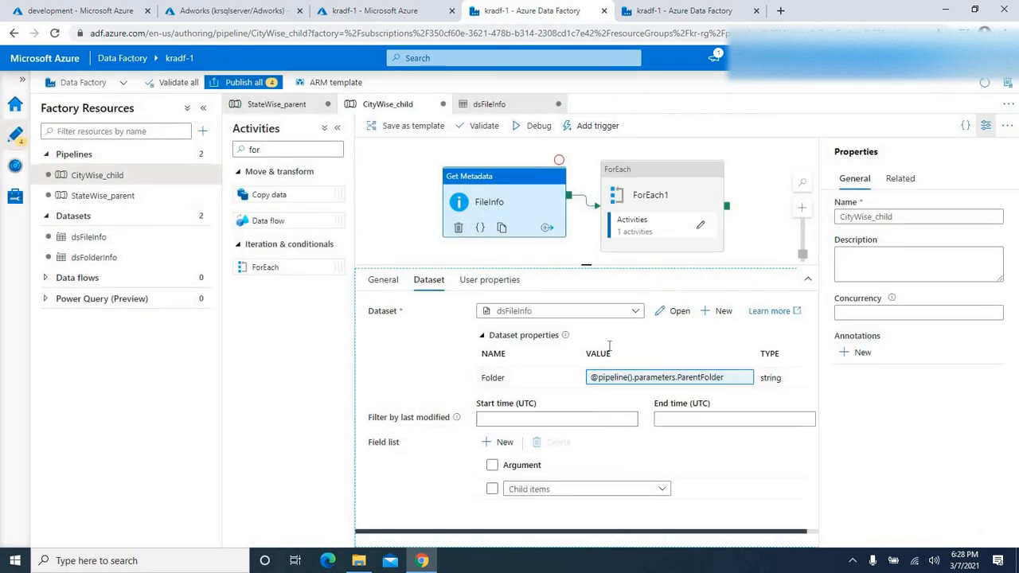
pyautogui.moveTo(586, 265); pyautogui.dragTo(586, 353)
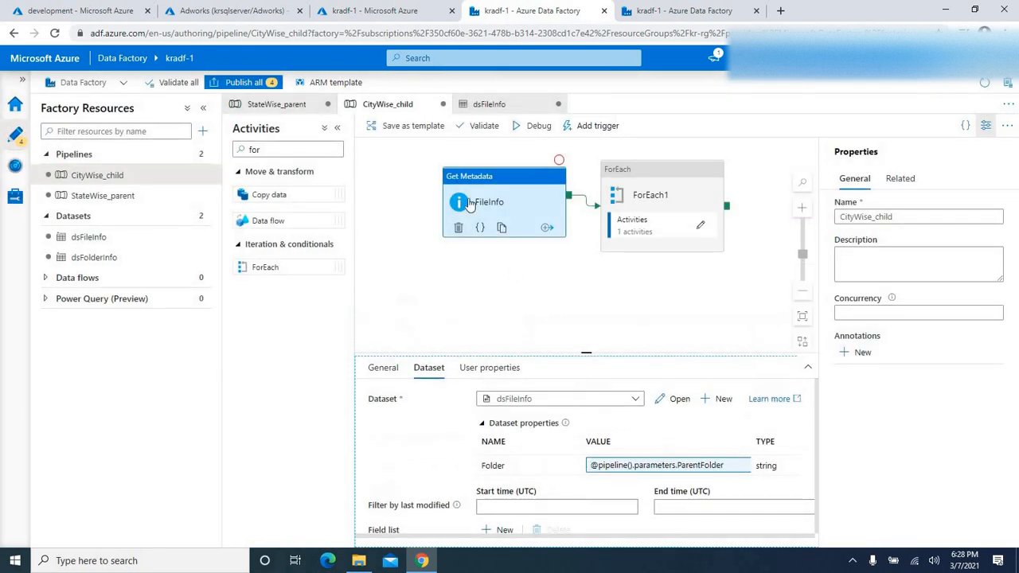
pyautogui.click(417, 321)
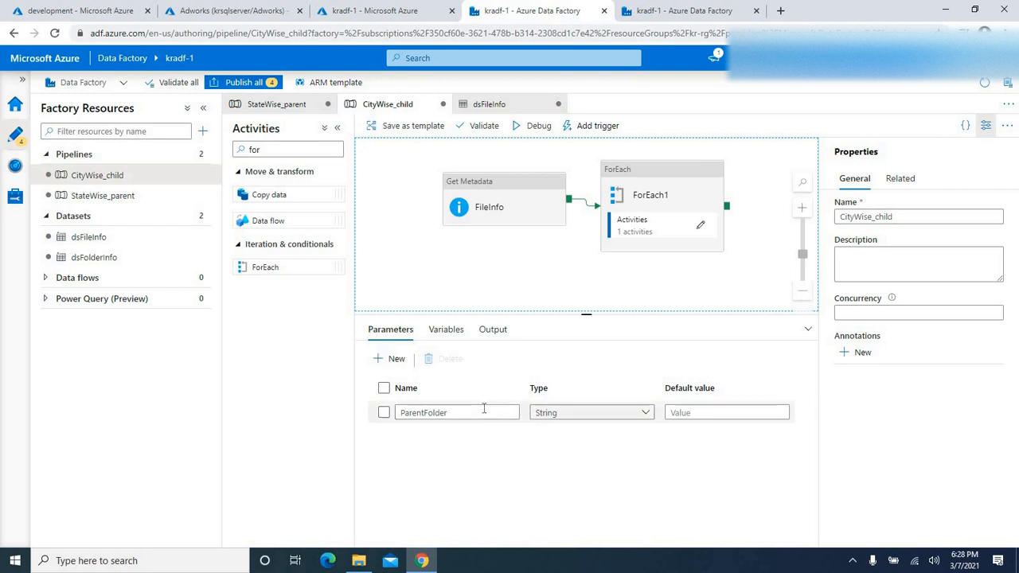
pyautogui.click(502, 188)
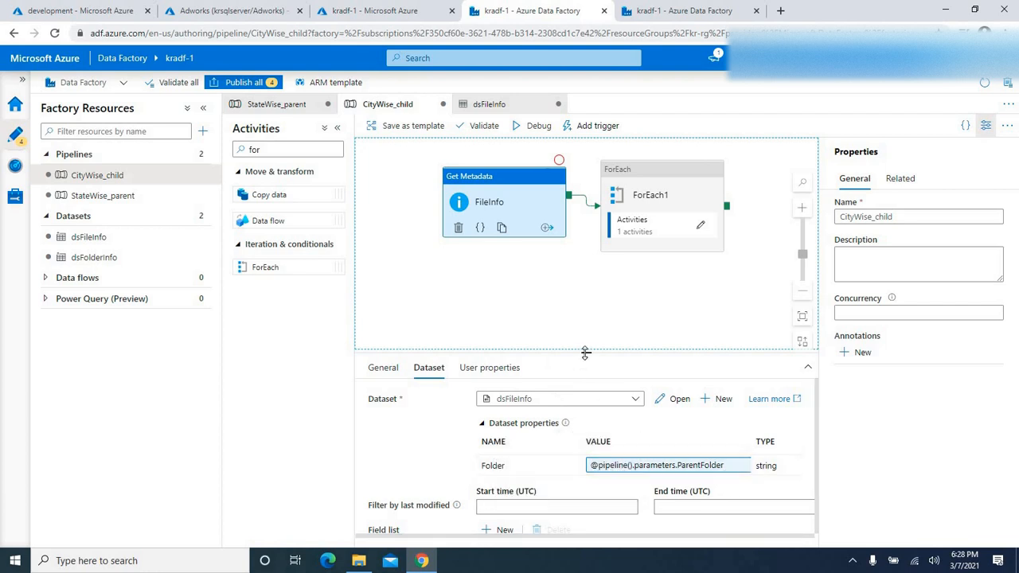
pyautogui.moveTo(586, 350); pyautogui.dragTo(587, 309)
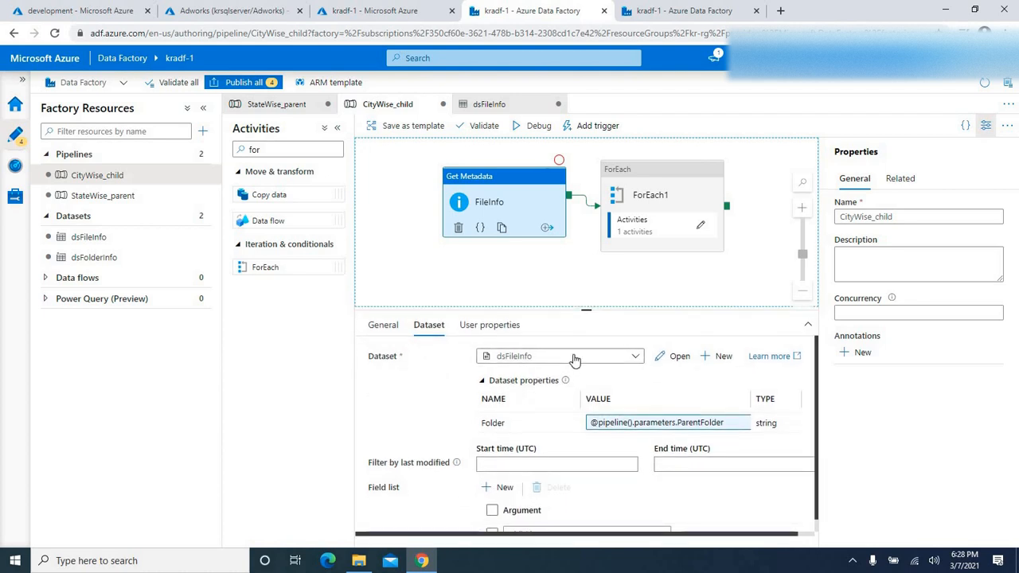
pyautogui.click(557, 282)
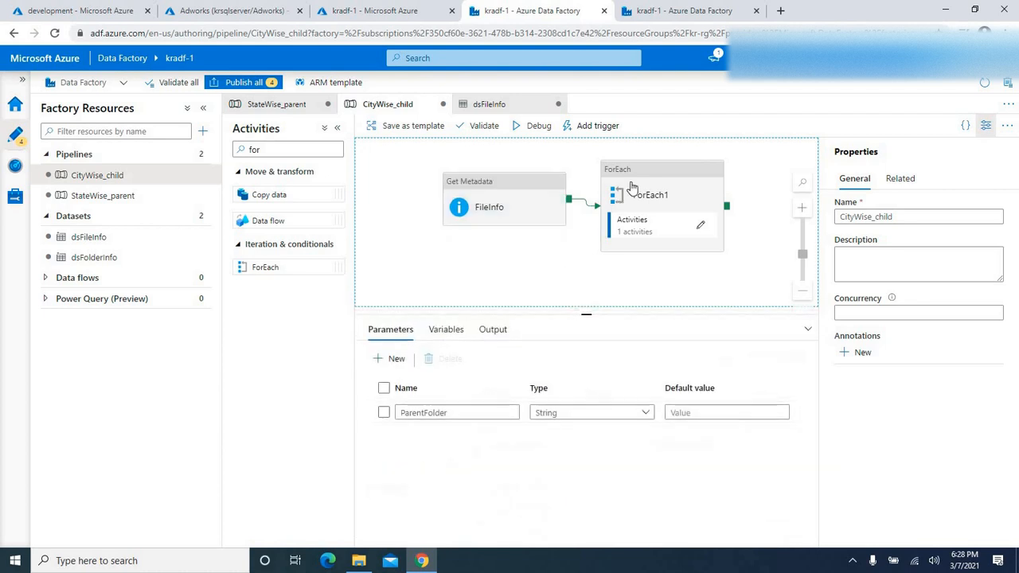
# Step: Open the inner activities of ForEach1 and reposition the Copy data1 activity on its canvas
pyautogui.click(700, 225)
pyautogui.moveTo(579, 162); pyautogui.dragTo(564, 230)
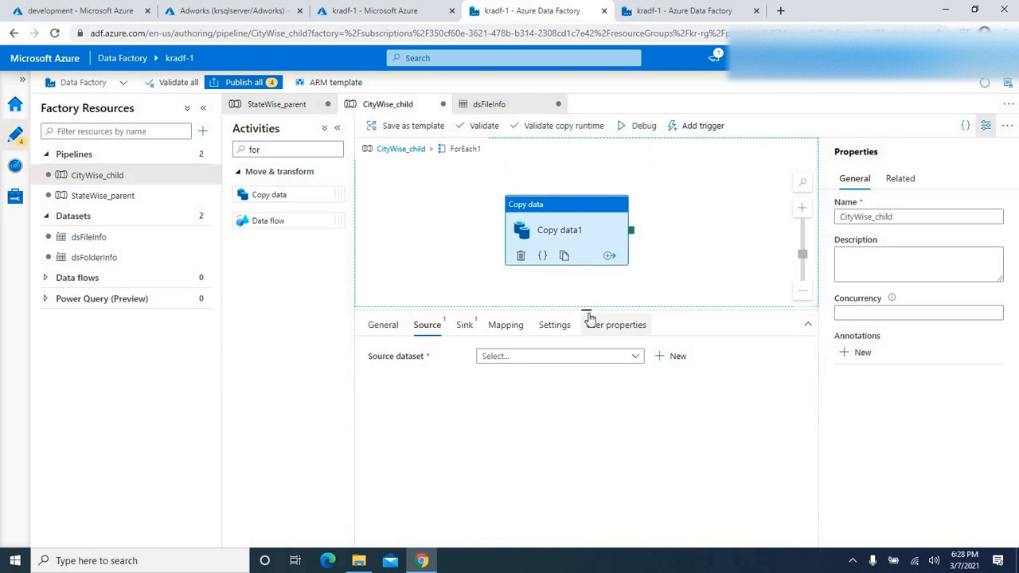
pyautogui.moveTo(584, 310); pyautogui.dragTo(588, 353)
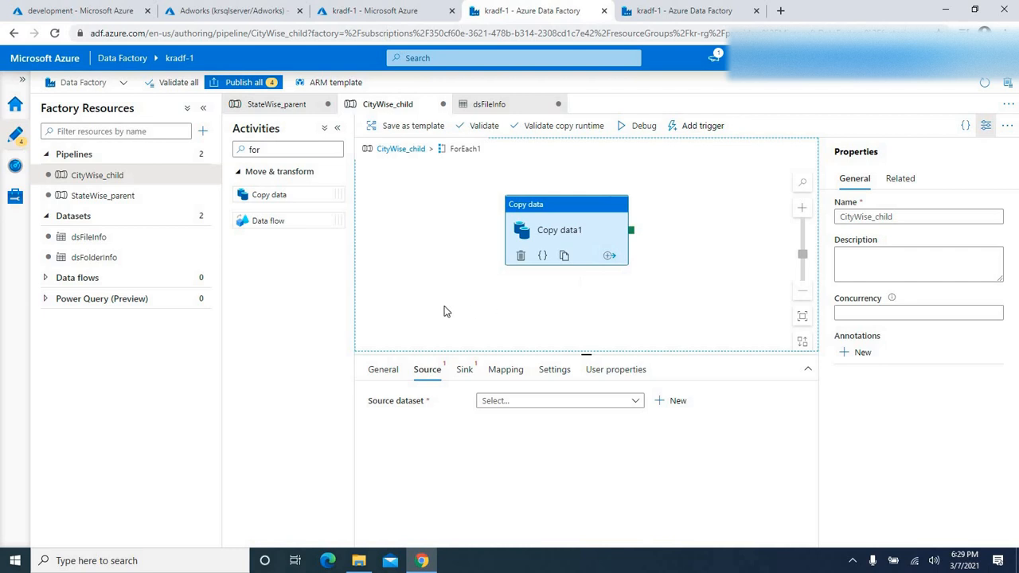
pyautogui.moveTo(547, 215); pyautogui.dragTo(538, 214)
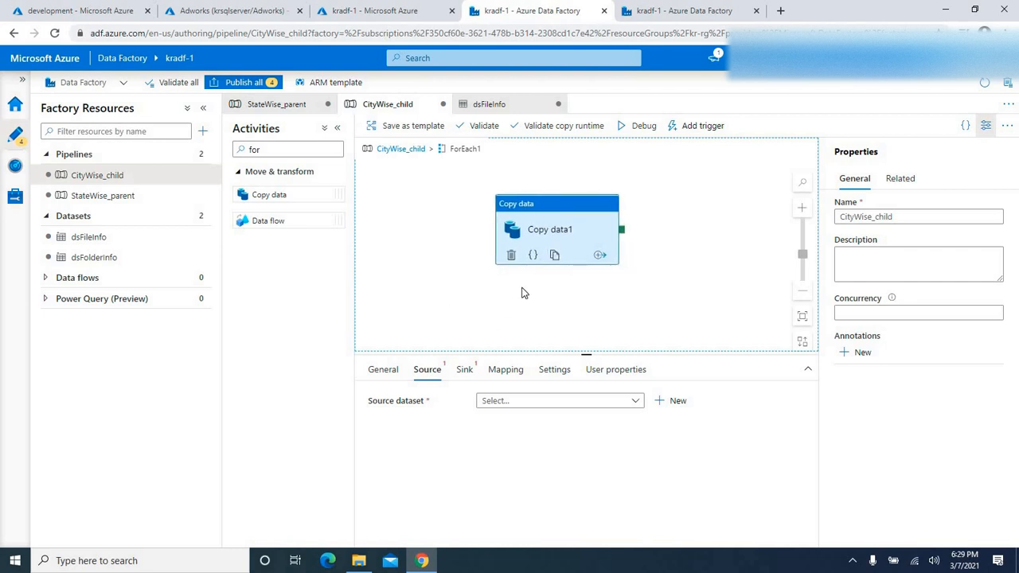
# Step: Start a new source dataset for Copy data1 using the Azure File Storage data store and the Excel format
pyautogui.click(551, 403)
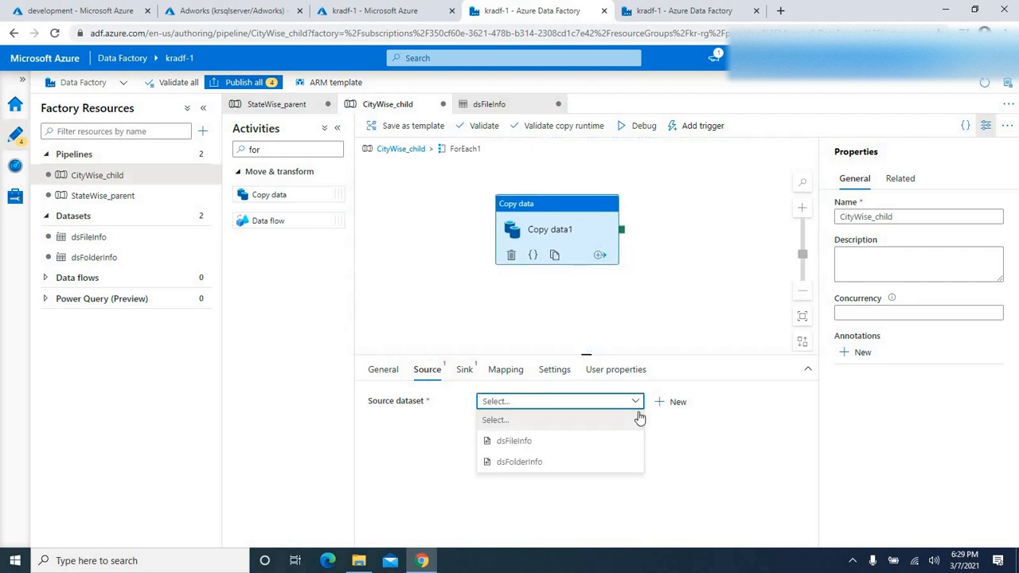
pyautogui.click(673, 402)
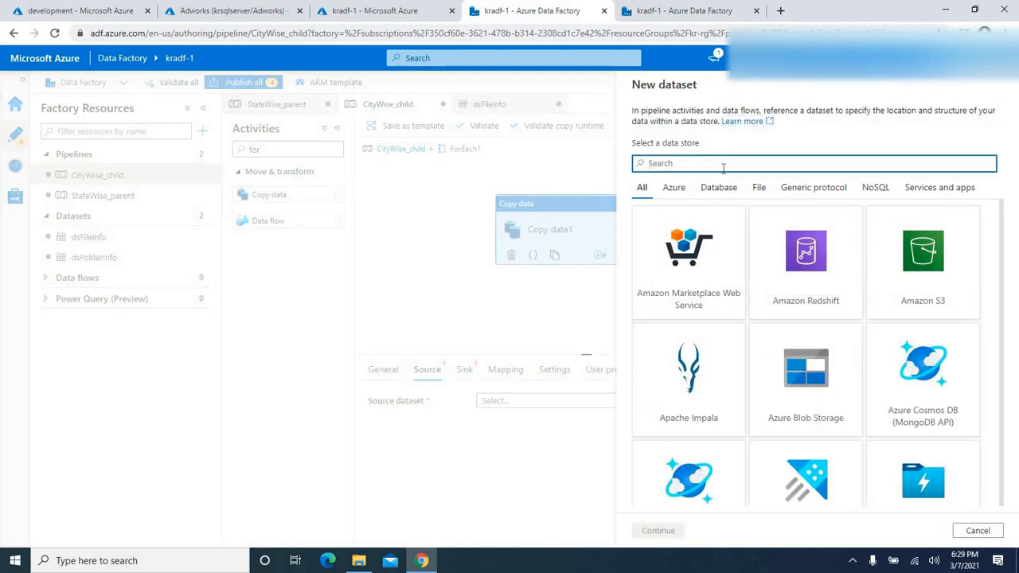
pyautogui.scroll(-2, 820, 379)
pyautogui.scroll(2, 788, 362)
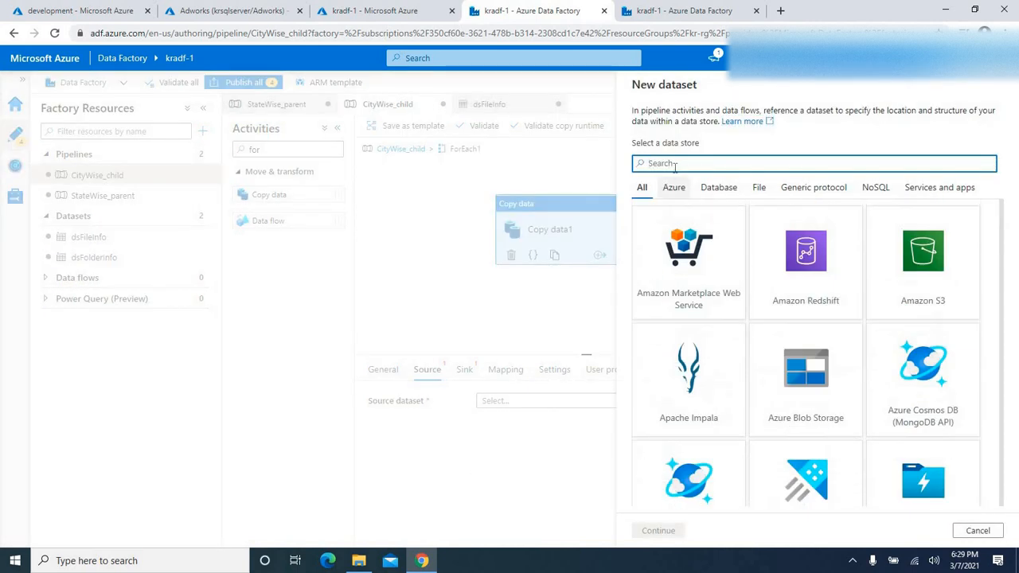
pyautogui.write('file')
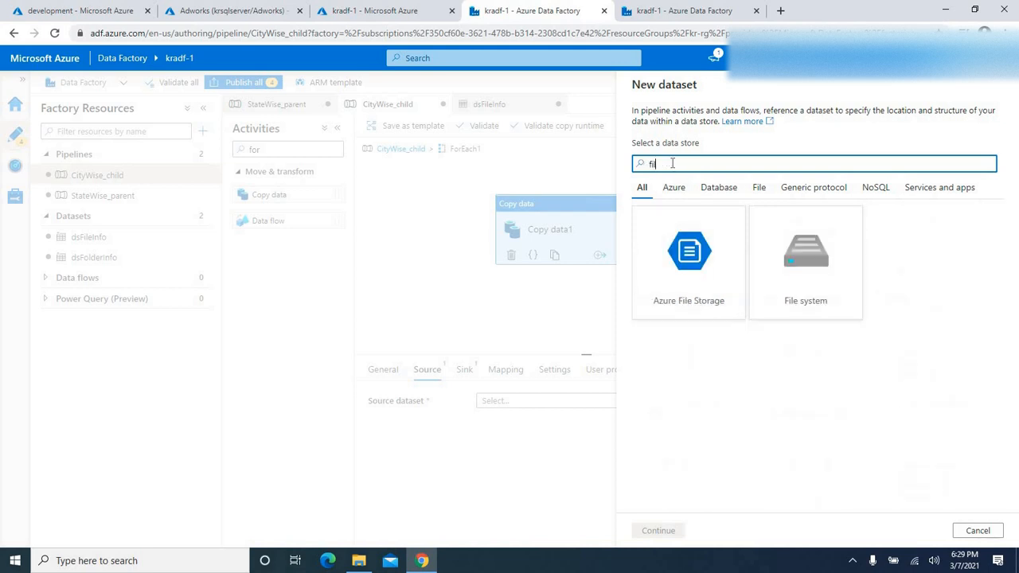
pyautogui.click(689, 263)
pyautogui.click(658, 530)
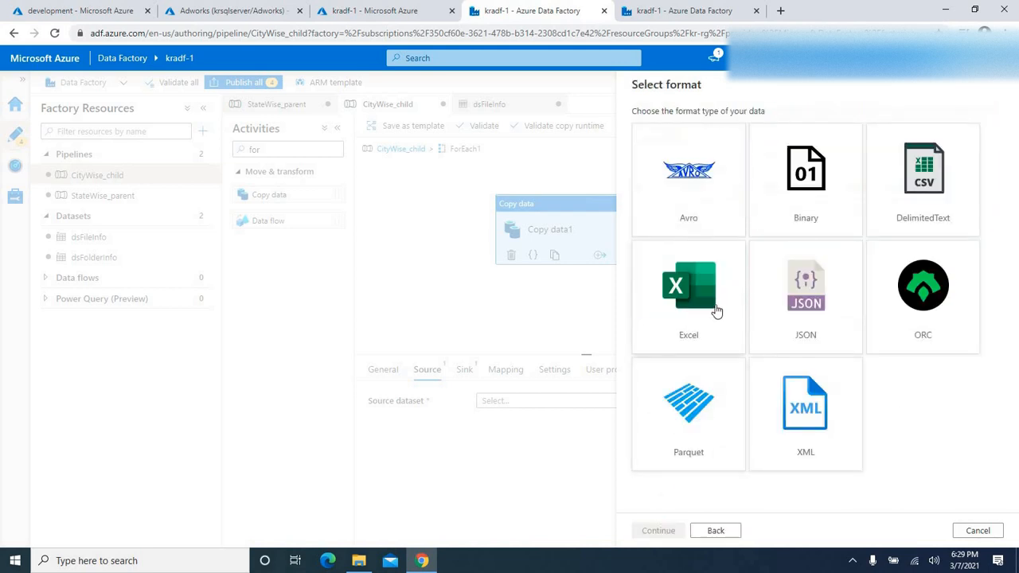
pyautogui.click(697, 311)
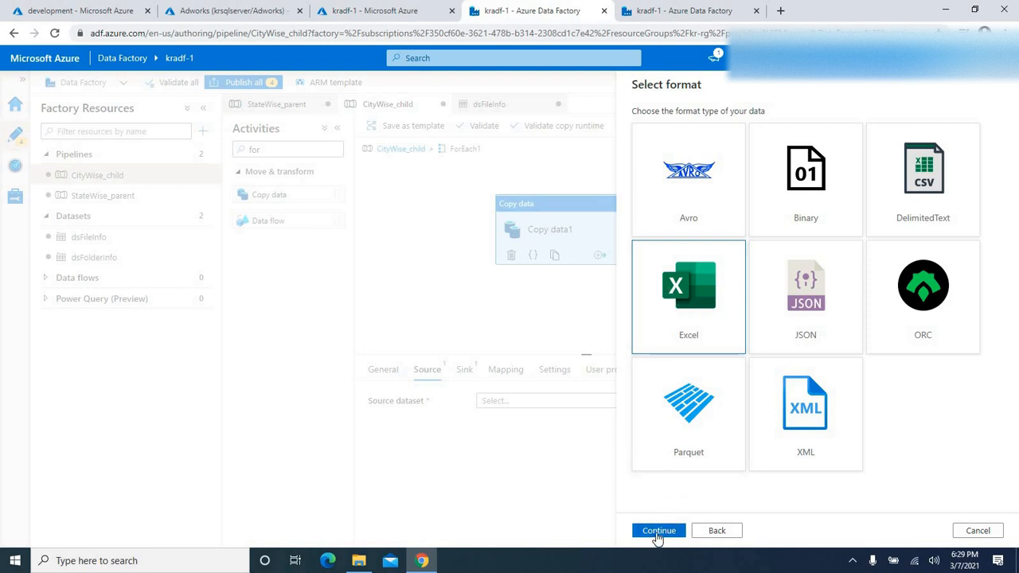
pyautogui.click(658, 530)
# Step: Name the source dataset dsExceFile and assign it the lsFileShare linked service
pyautogui.write('d')
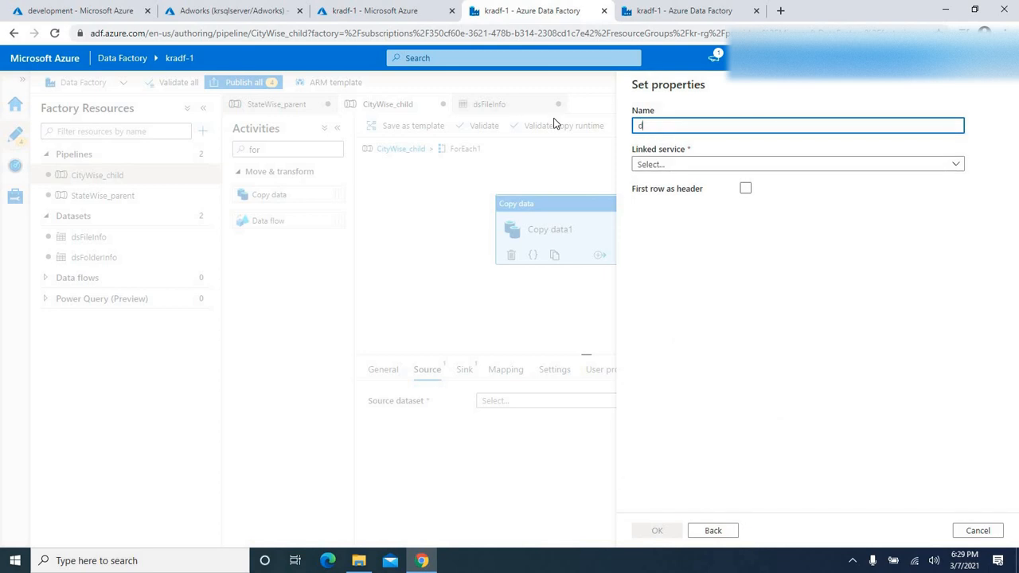
pyautogui.write('sf')
pyautogui.click(696, 165)
pyautogui.click(657, 247)
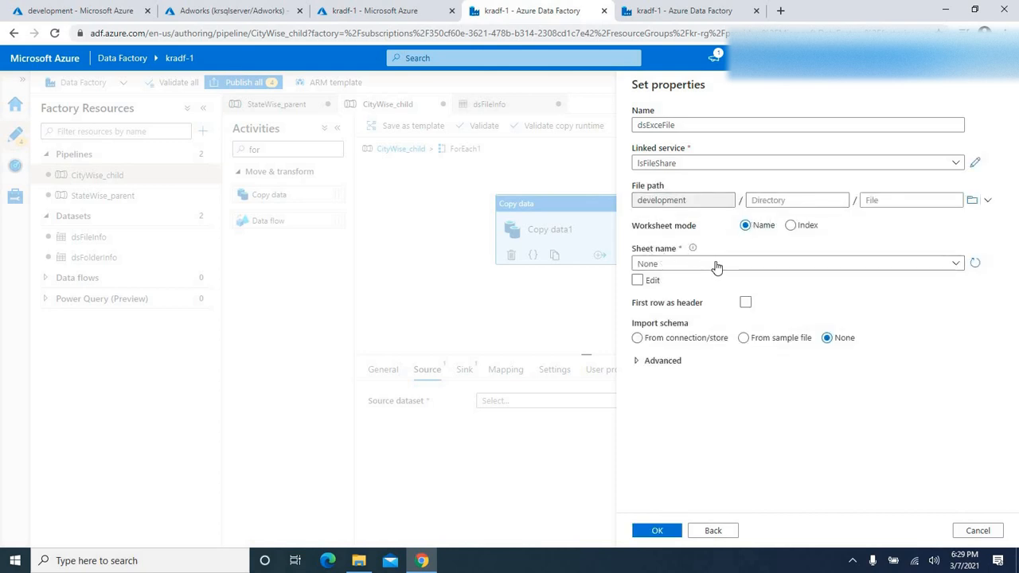
# Step: Set the dataset's sheet to Sheet1, import its schema from connection/store, treat the first row as header, and create it
pyautogui.click(792, 266)
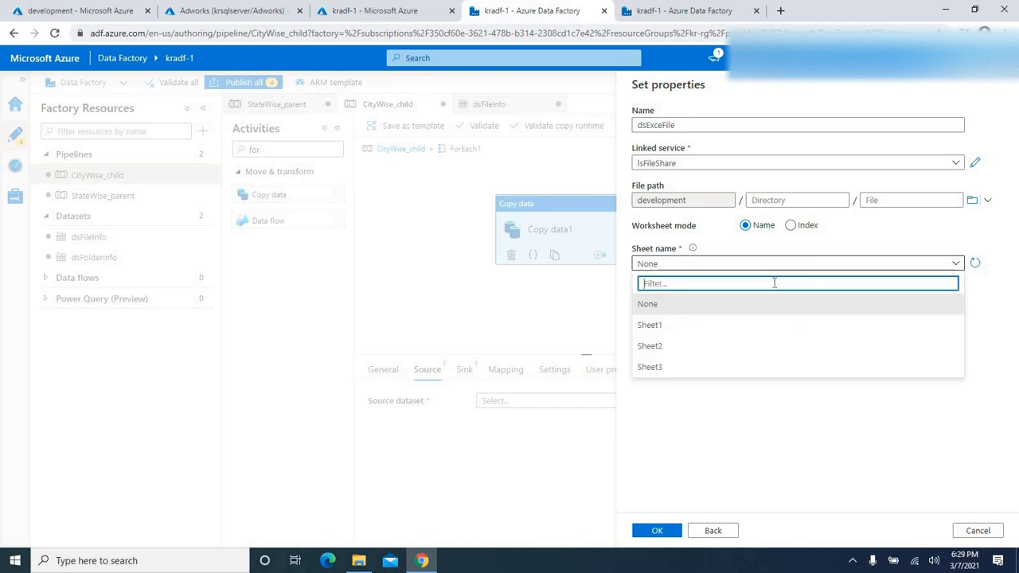
pyautogui.click(667, 326)
pyautogui.click(670, 337)
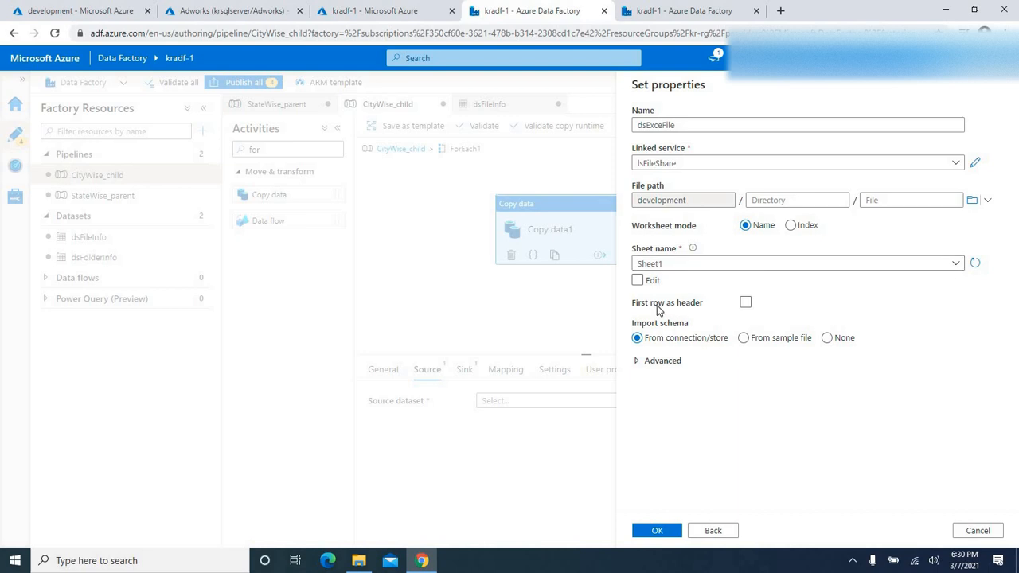
pyautogui.click(746, 307)
pyautogui.click(658, 532)
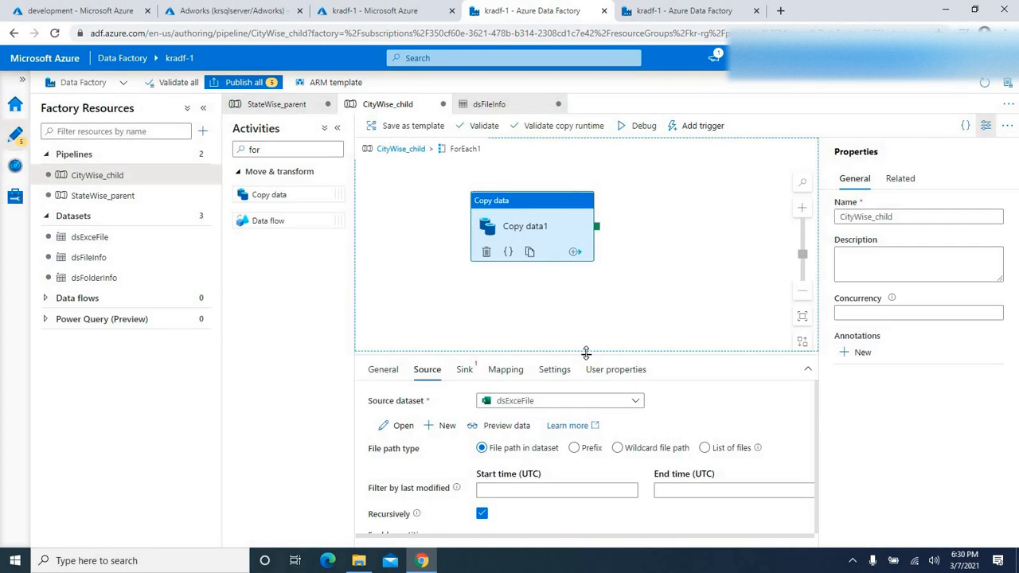
# Step: Start a new sink dataset for Copy data1 using the Azure SQL Database data store
pyautogui.moveTo(586, 350); pyautogui.dragTo(586, 285)
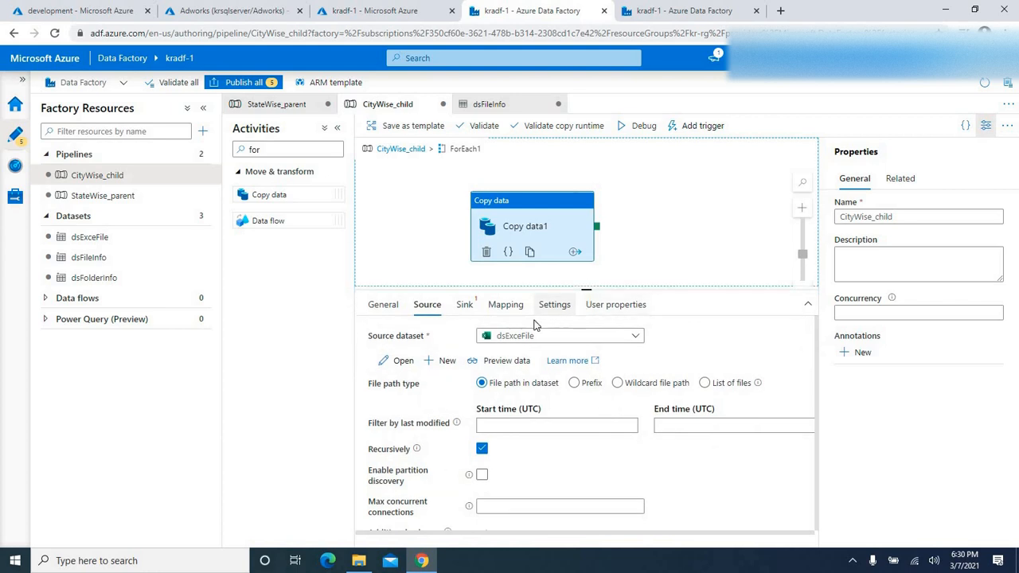
pyautogui.click(464, 305)
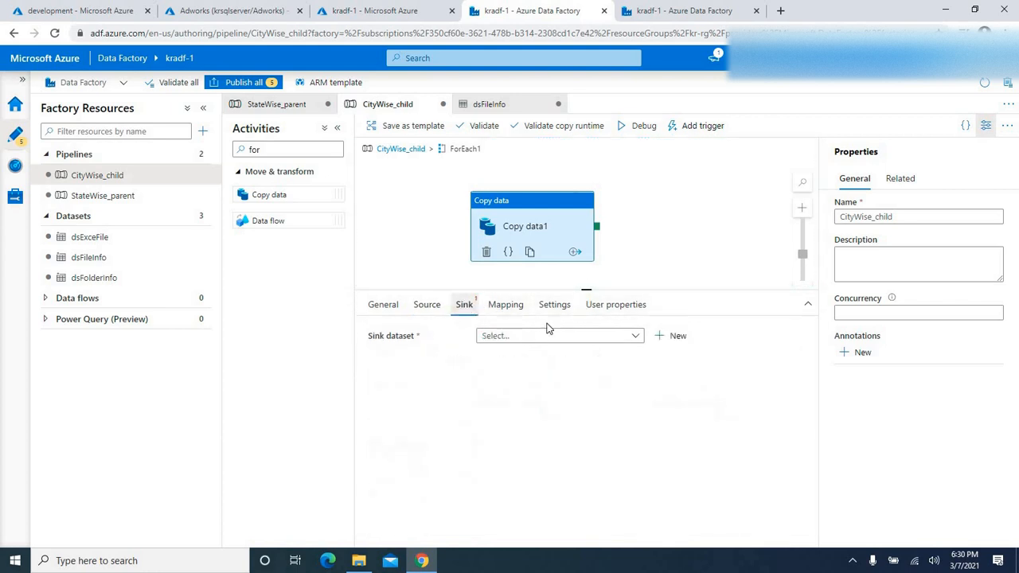
pyautogui.click(677, 337)
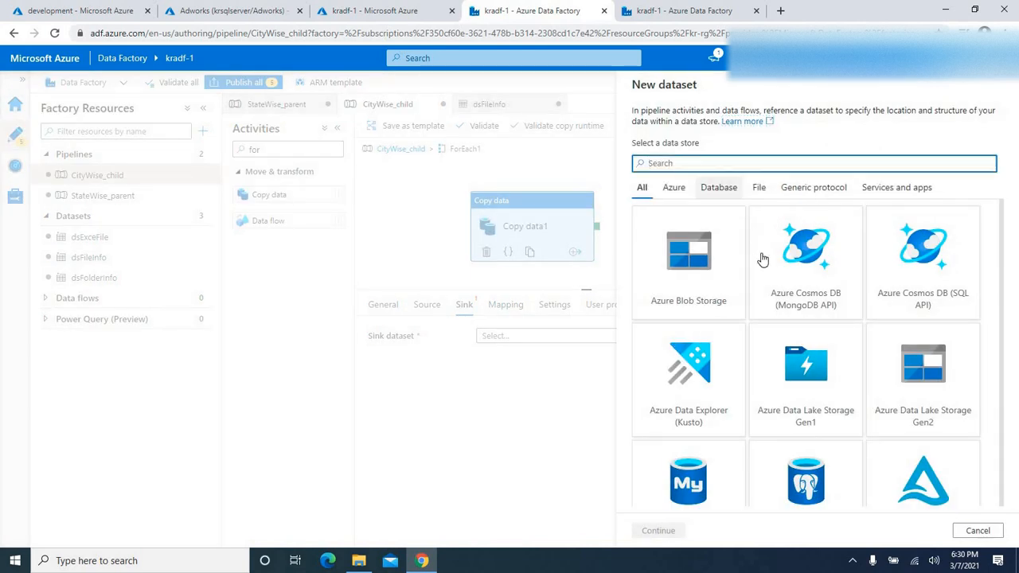
pyautogui.scroll(-2, 775, 358)
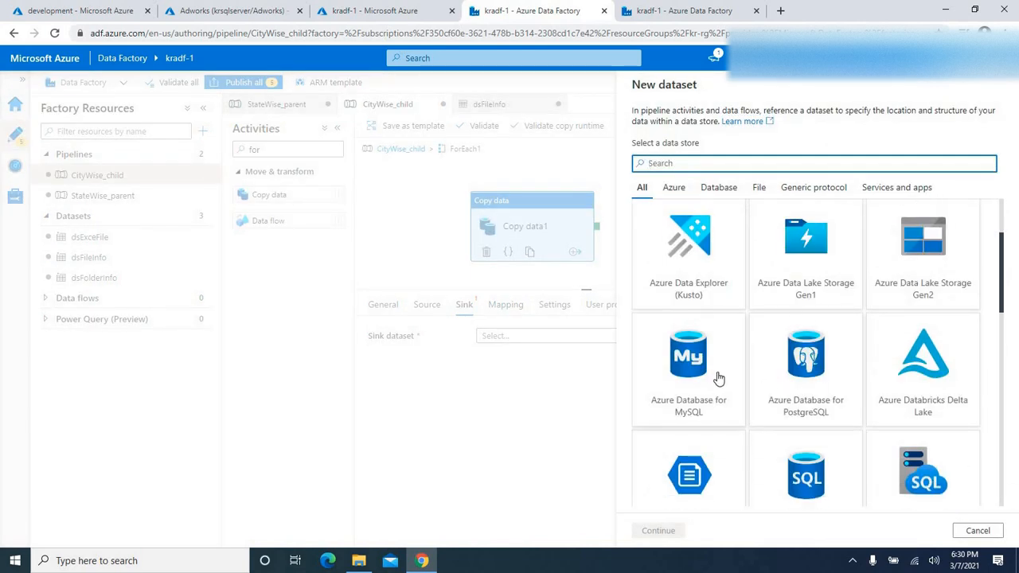
pyautogui.scroll(-3, 716, 380)
pyautogui.scroll(-2, 780, 334)
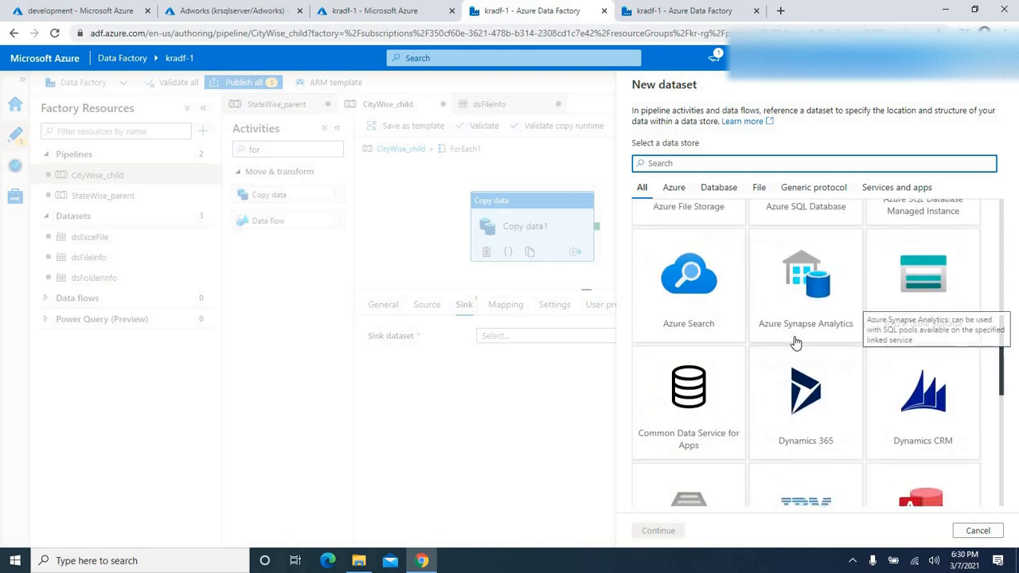
pyautogui.scroll(2, 809, 319)
pyautogui.click(816, 318)
pyautogui.click(658, 530)
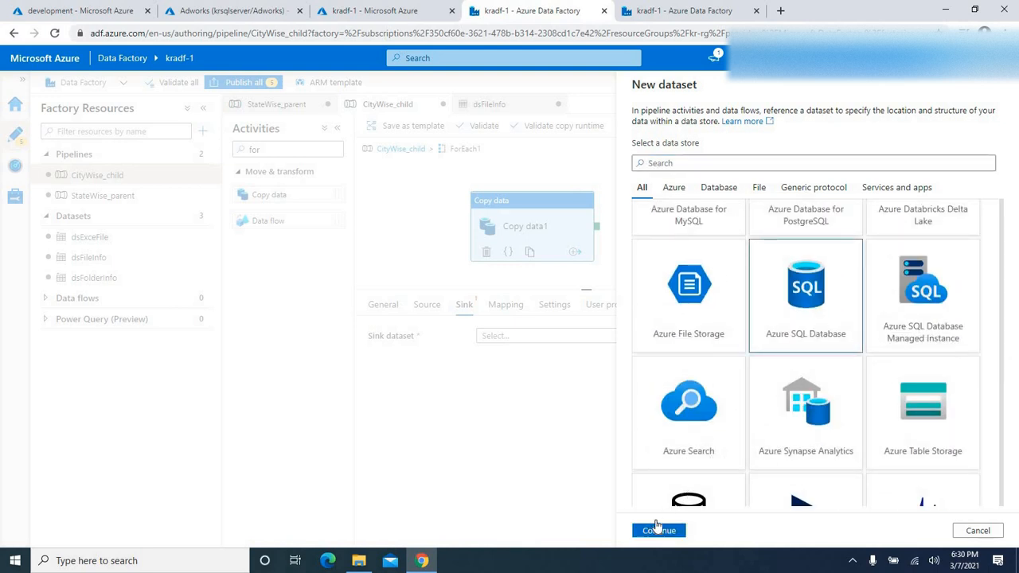
# Step: Name the sink dataset dsSQL
pyautogui.click(693, 128)
pyautogui.hotkey('ctrl', 'a')
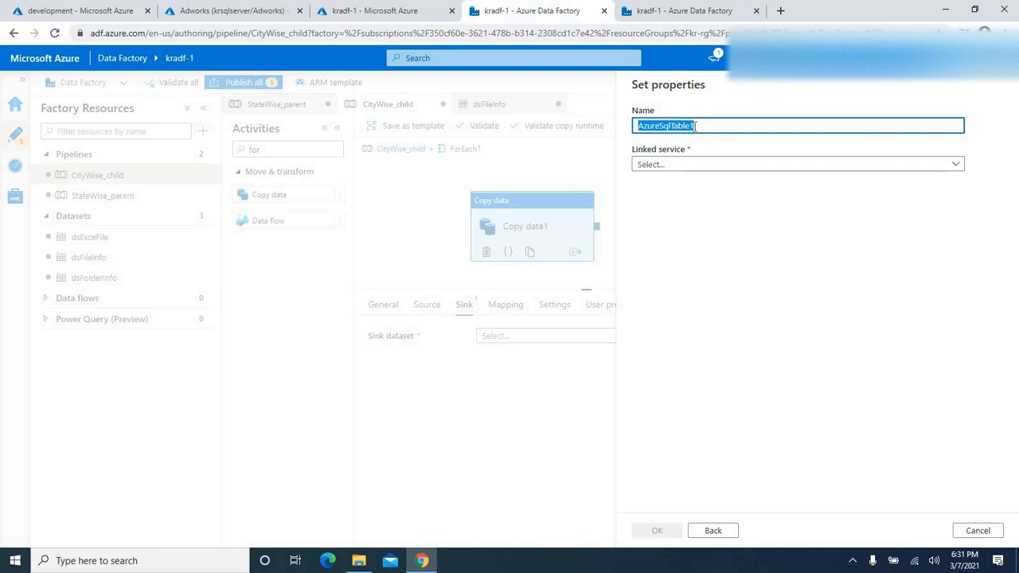
pyautogui.write('dsSQL')
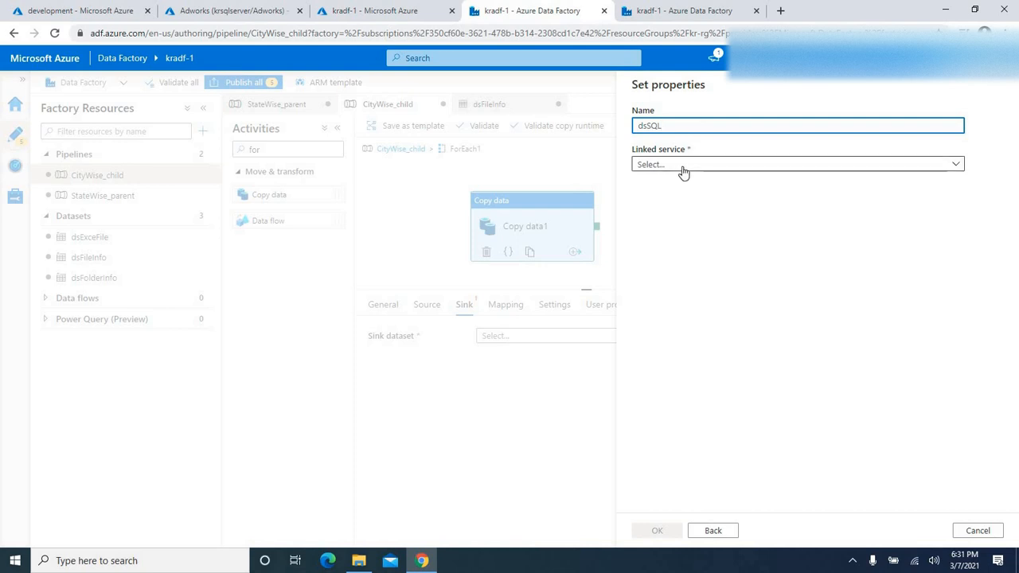
pyautogui.click(683, 164)
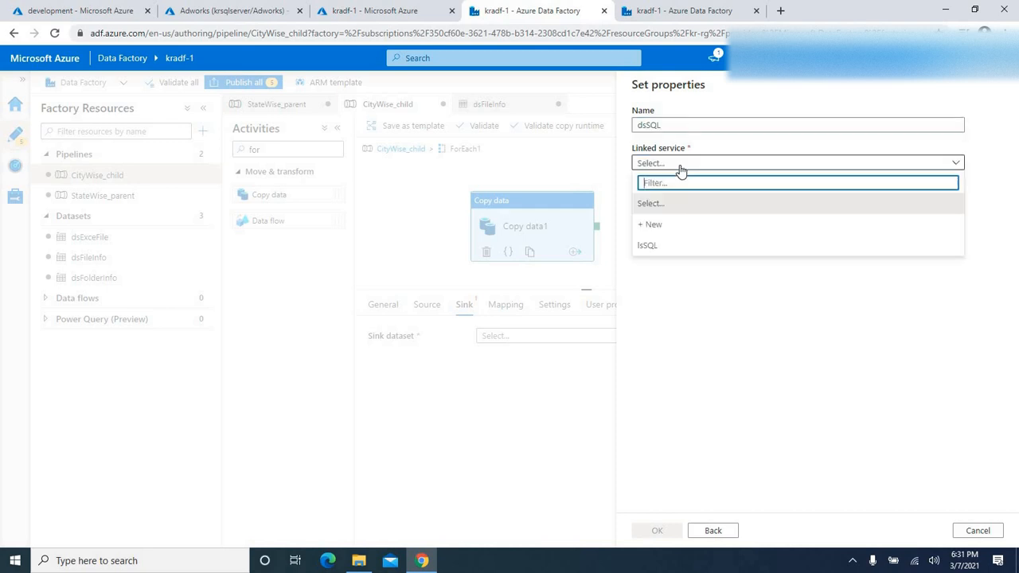
pyautogui.click(664, 227)
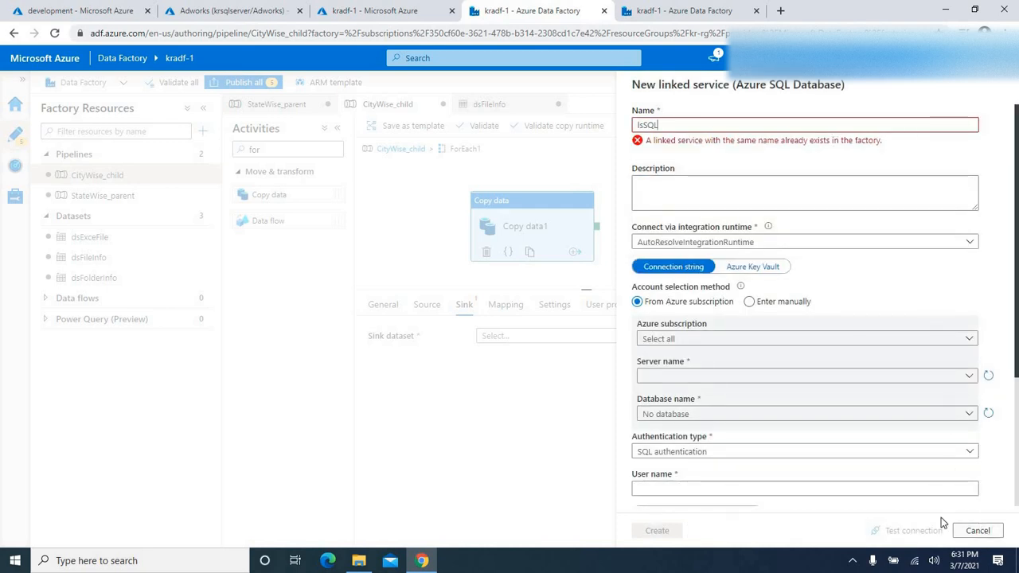
pyautogui.click(977, 530)
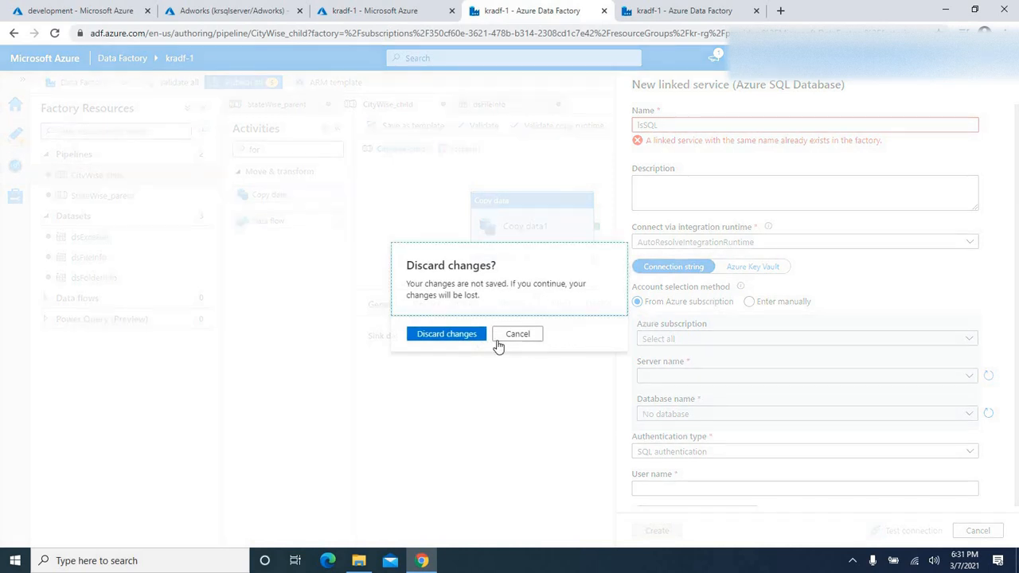
pyautogui.click(464, 334)
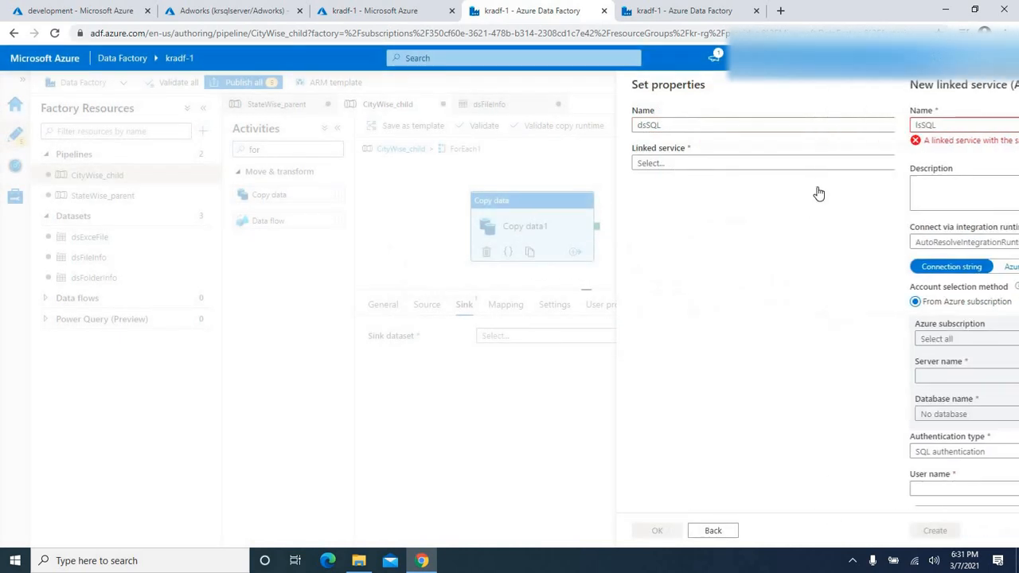
# Step: Assign the lsSQL linked service and the dbo.address table to the sink dataset, and create it
pyautogui.click(720, 164)
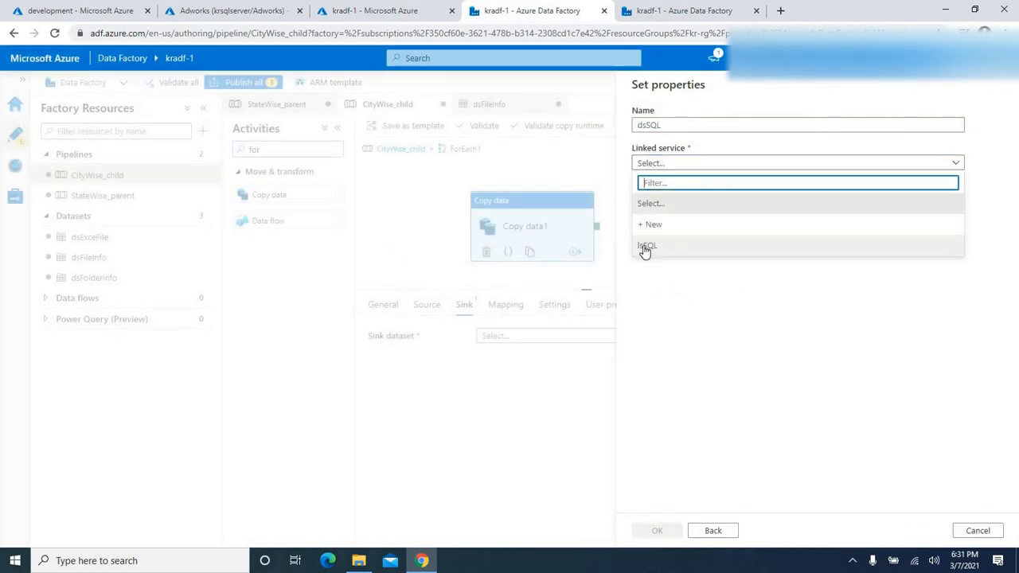
pyautogui.click(645, 247)
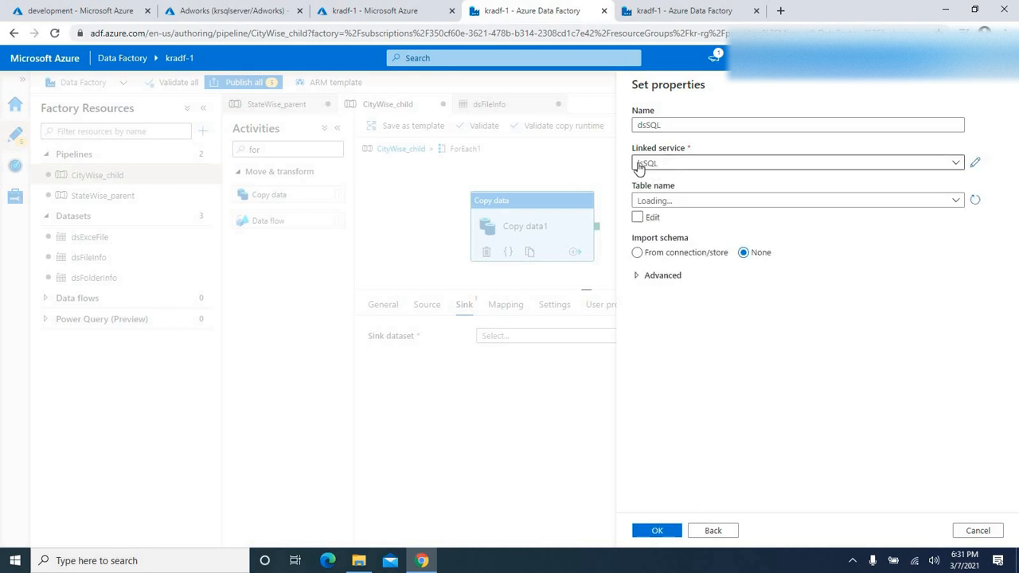
pyautogui.click(933, 205)
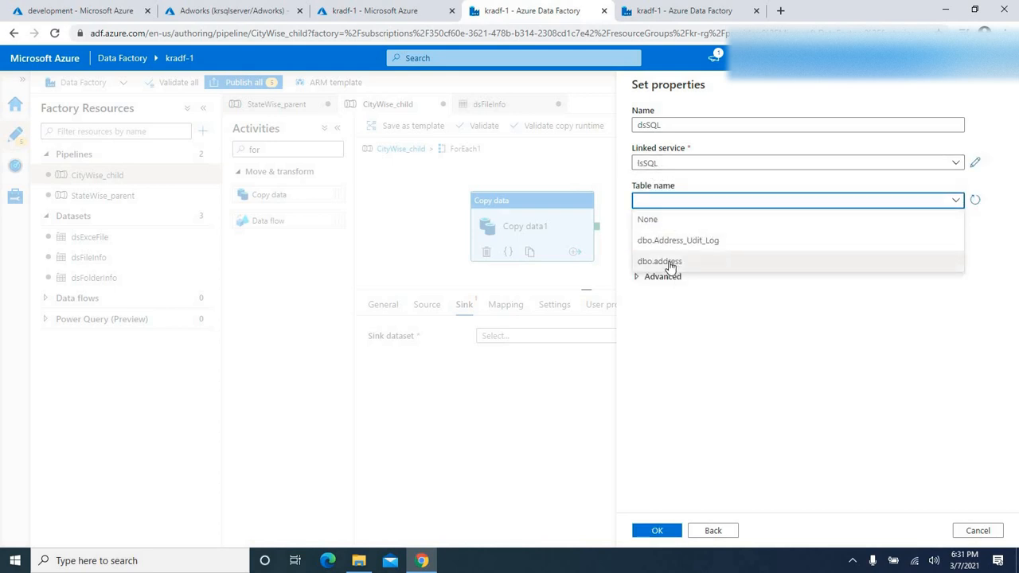
pyautogui.click(670, 263)
pyautogui.click(656, 530)
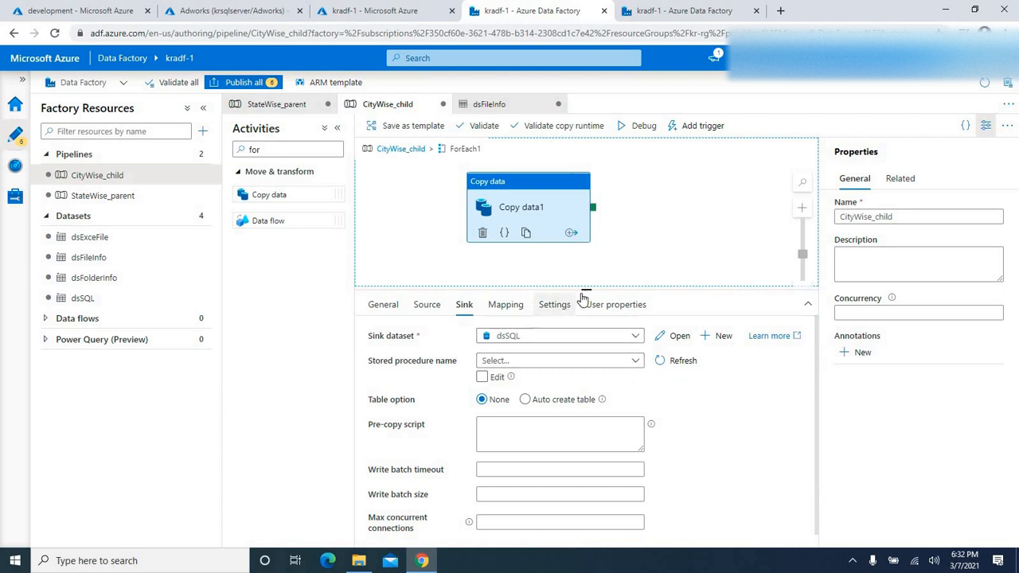
# Step: Import the source and sink schemas into the column mapping of Copy data1
pyautogui.moveTo(587, 288); pyautogui.dragTo(584, 251)
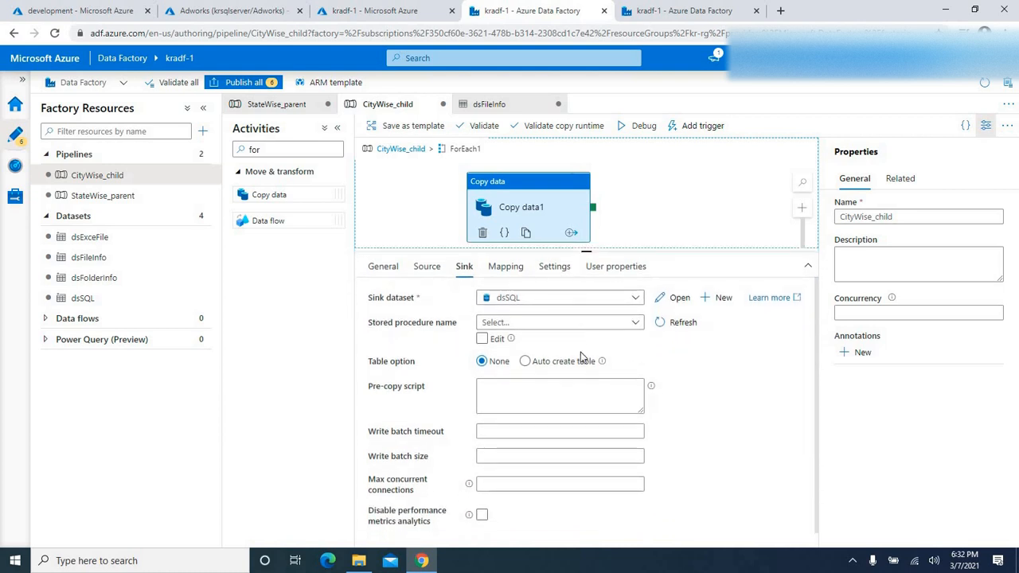
pyautogui.scroll(-1, 592, 388)
pyautogui.scroll(1, 592, 388)
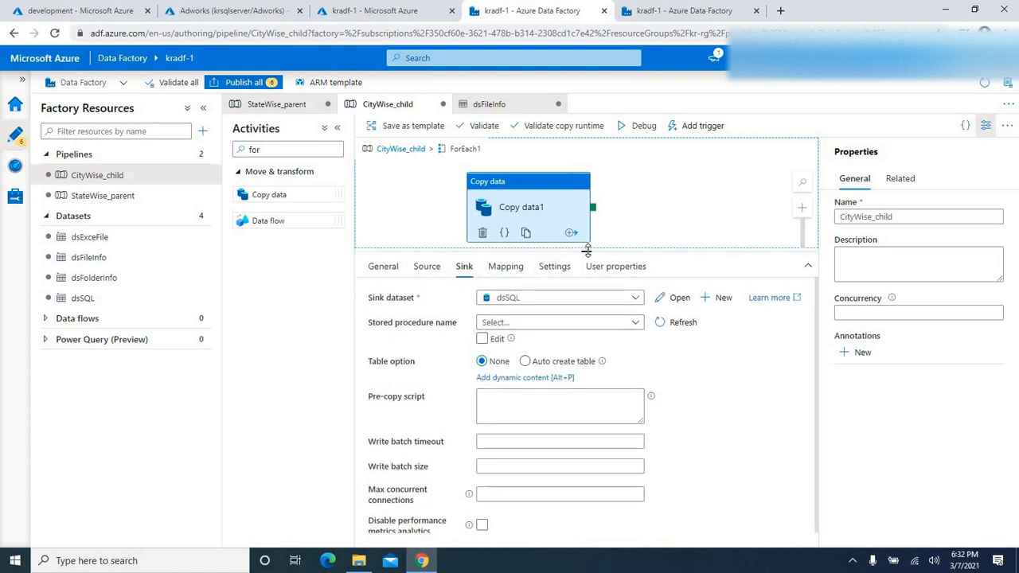
pyautogui.moveTo(586, 252); pyautogui.dragTo(586, 273)
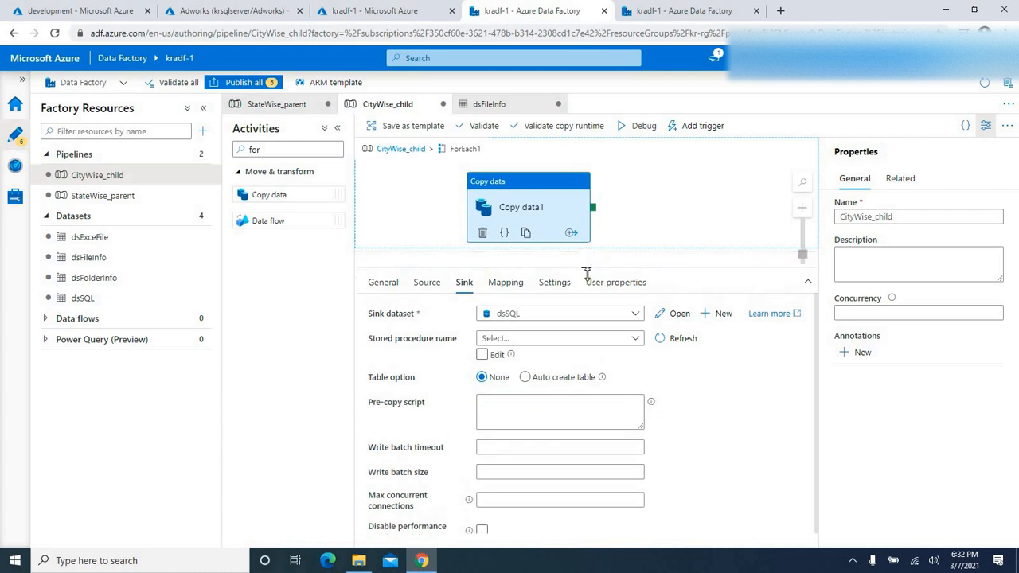
pyautogui.click(509, 291)
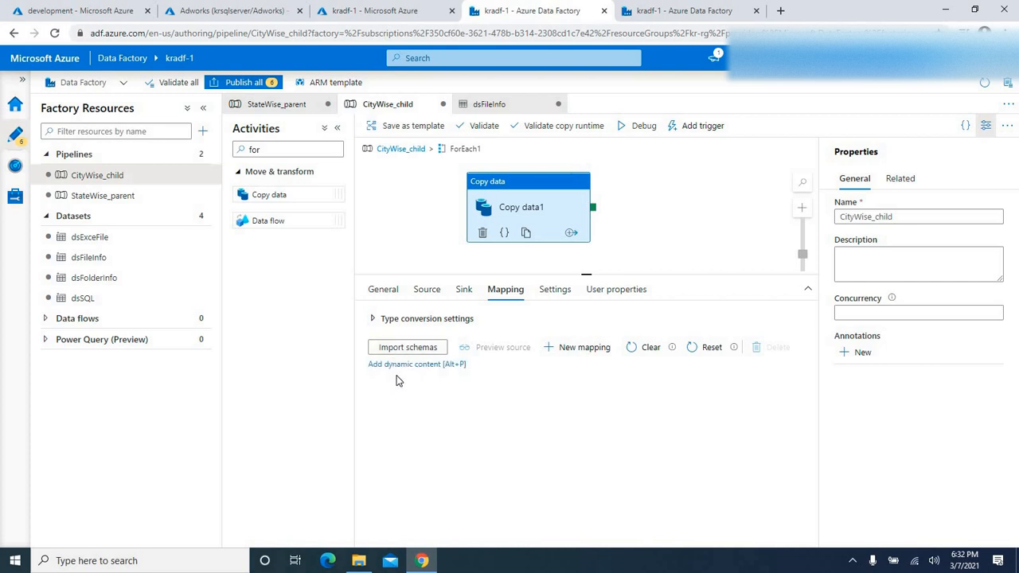
pyautogui.click(409, 348)
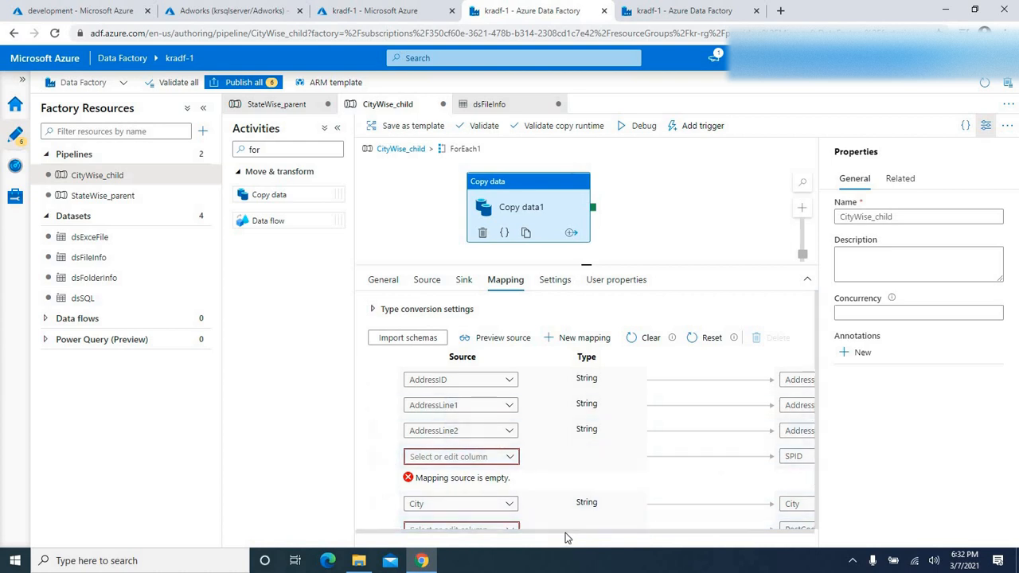
# Step: Map the StateProvinceID source column to the SPID destination column in the column mapping of Copy data1
pyautogui.hscroll(2, 565, 533)
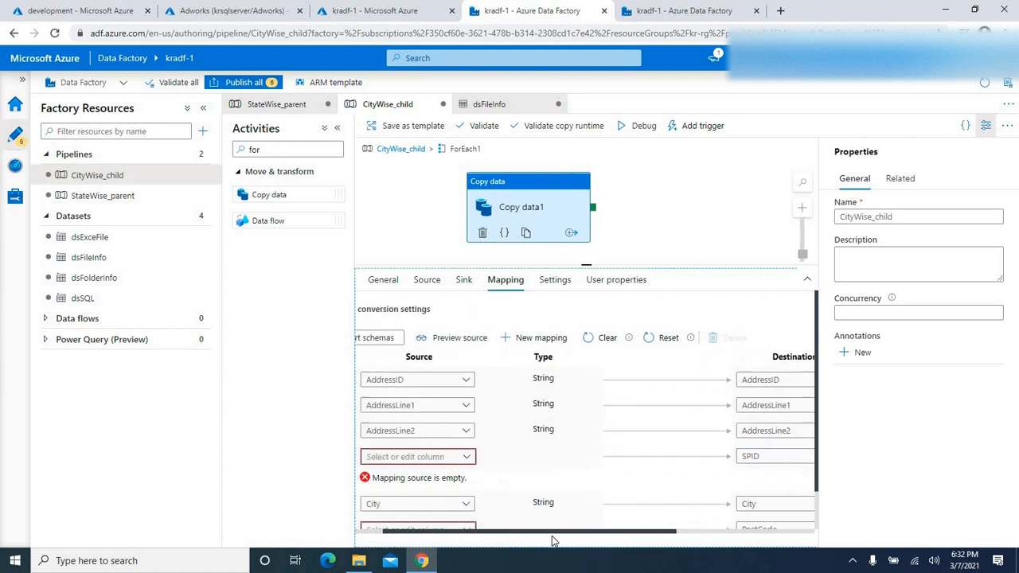
pyautogui.hscroll(-2, 555, 541)
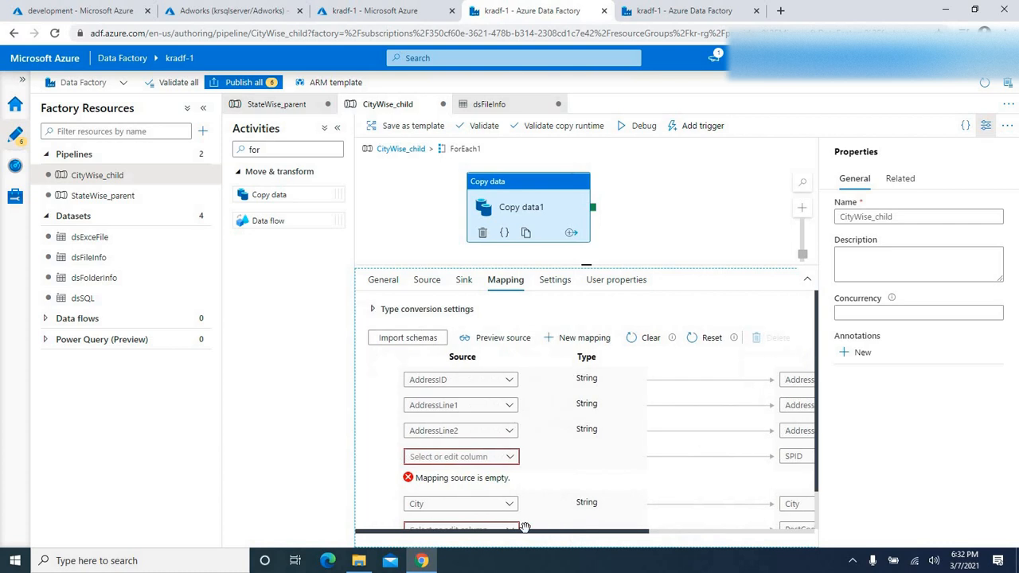
pyautogui.click(510, 458)
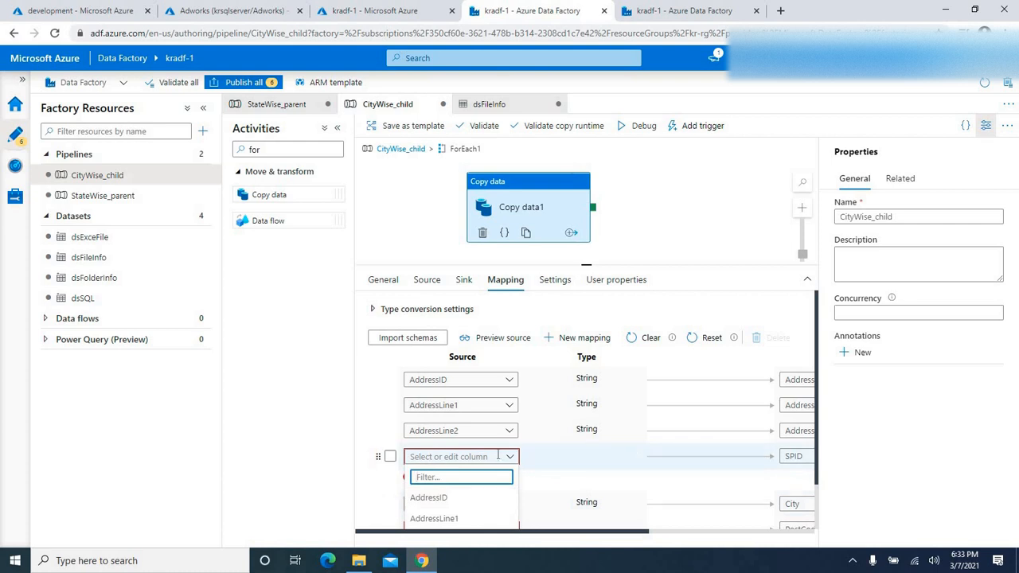
pyautogui.moveTo(804, 456); pyautogui.dragTo(788, 456)
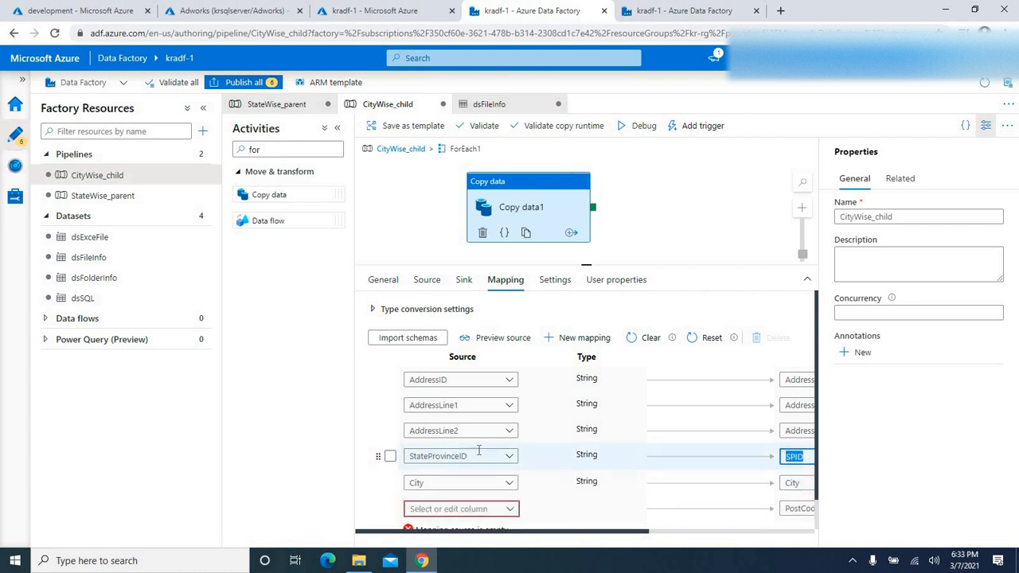
pyautogui.click(818, 360)
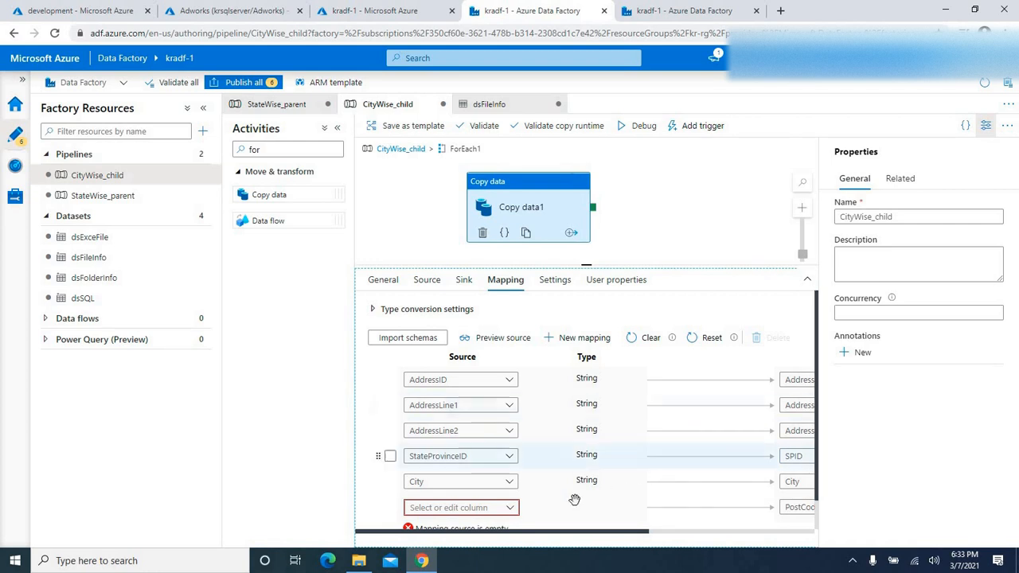
# Step: Map the PostalCode source column to the PostCode destination column
pyautogui.click(506, 510)
pyautogui.click(510, 509)
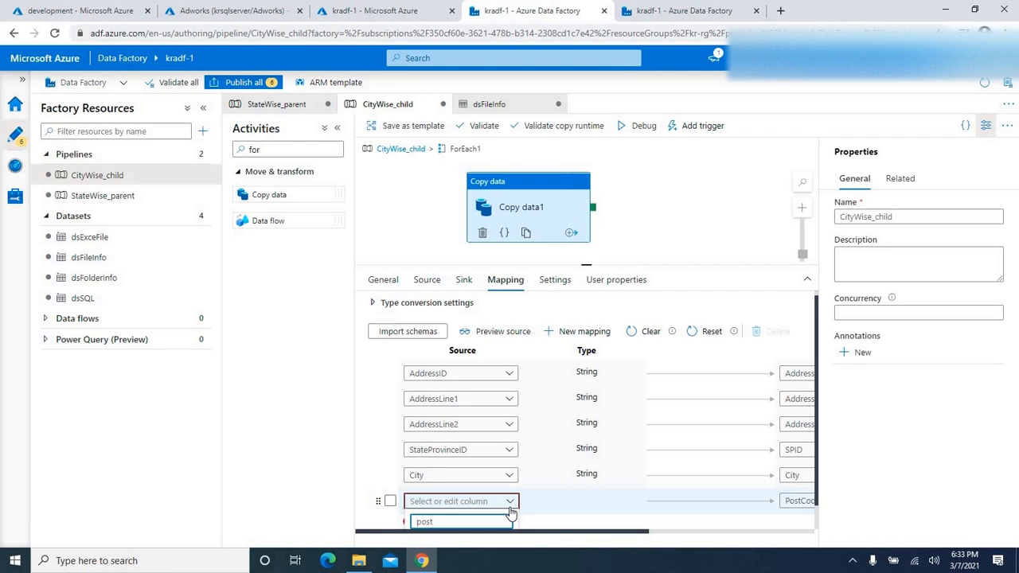
pyautogui.press('Return')
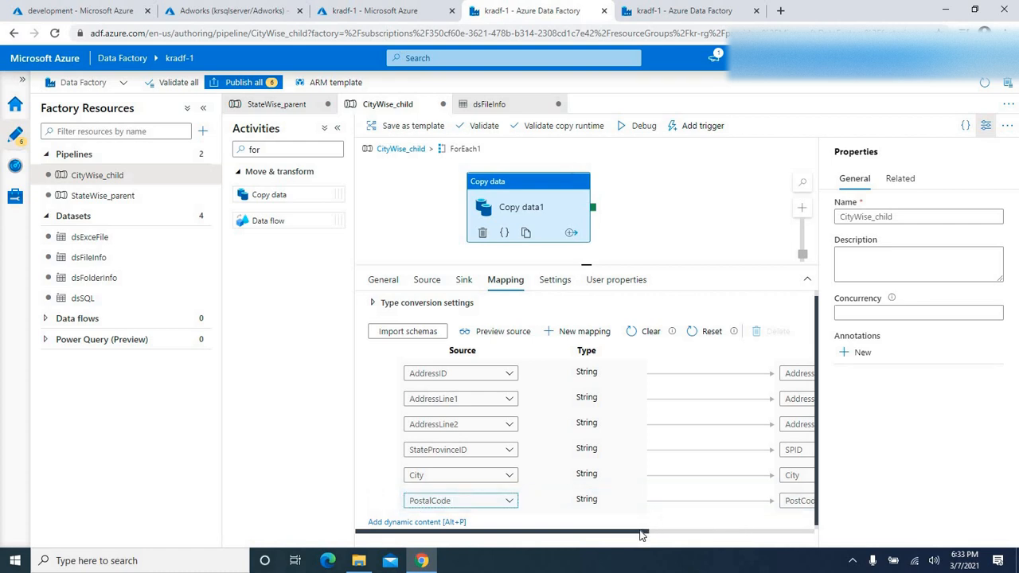
# Step: Review the completed column mapping and the source dataset settings of Copy data1
pyautogui.moveTo(641, 535); pyautogui.dragTo(665, 538)
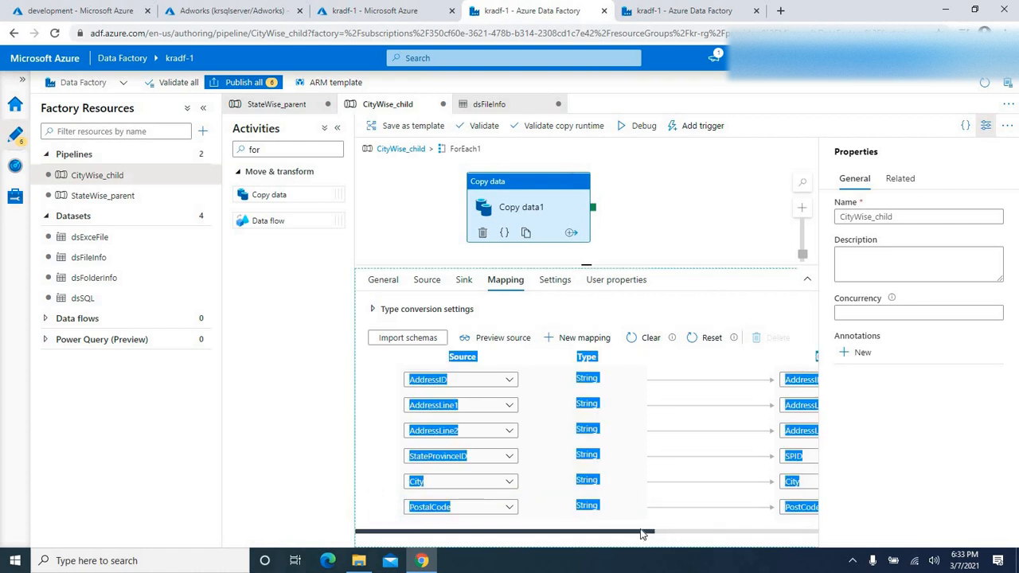
pyautogui.scroll(-1, 643, 534)
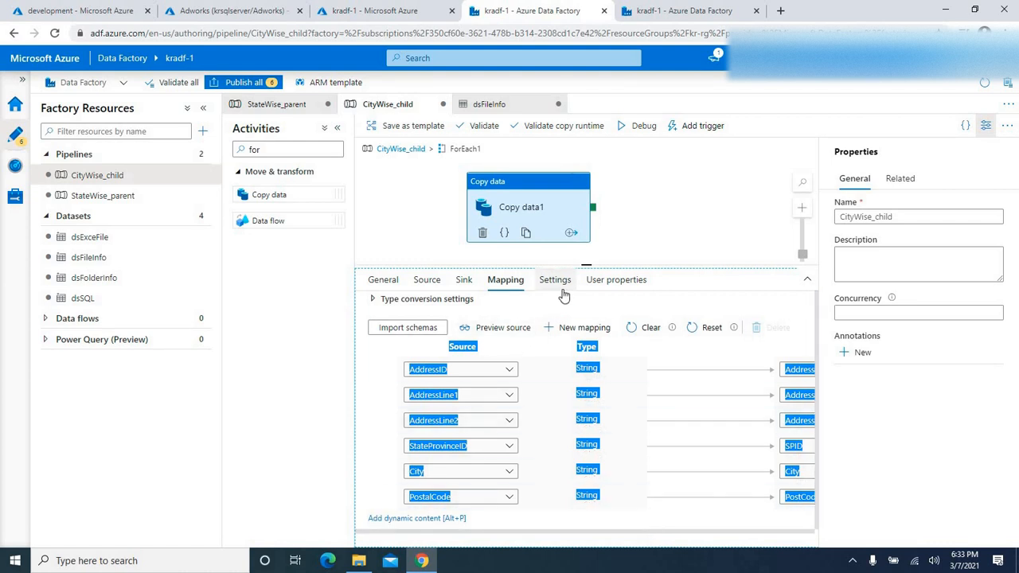
pyautogui.scroll(1, 593, 274)
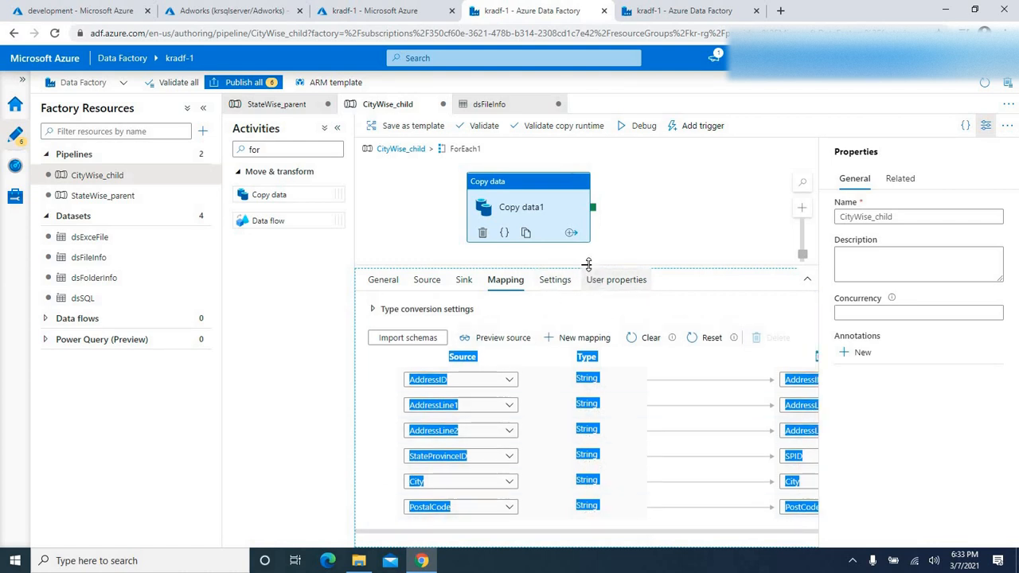
pyautogui.moveTo(587, 264); pyautogui.dragTo(575, 356)
pyautogui.click(497, 302)
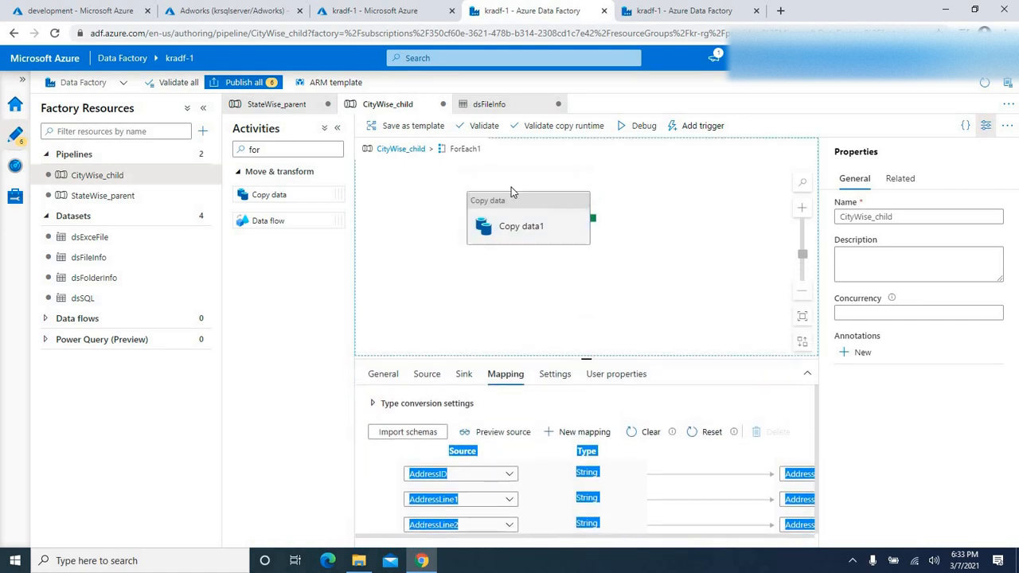
pyautogui.moveTo(507, 202); pyautogui.dragTo(508, 184)
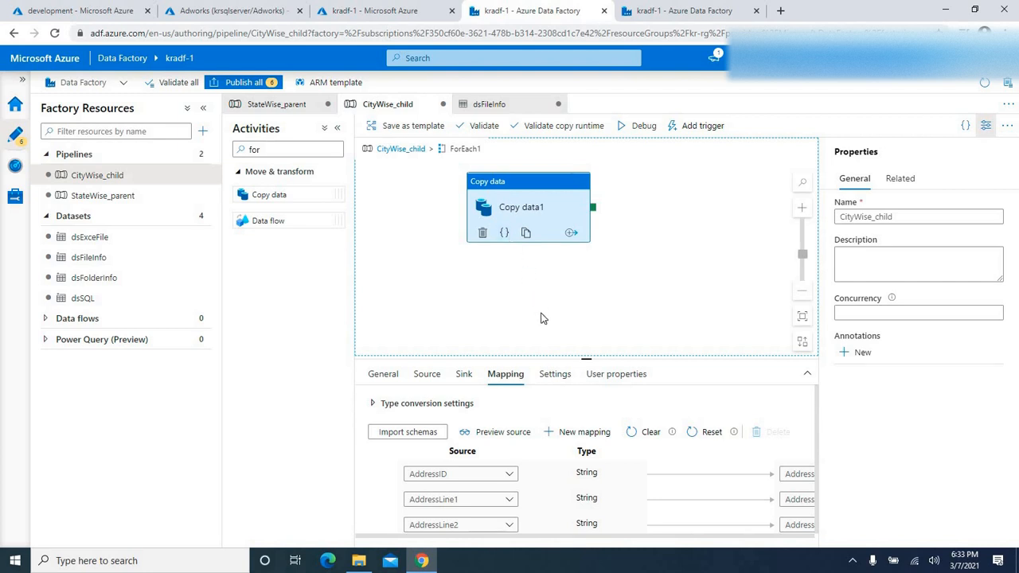
pyautogui.click(426, 374)
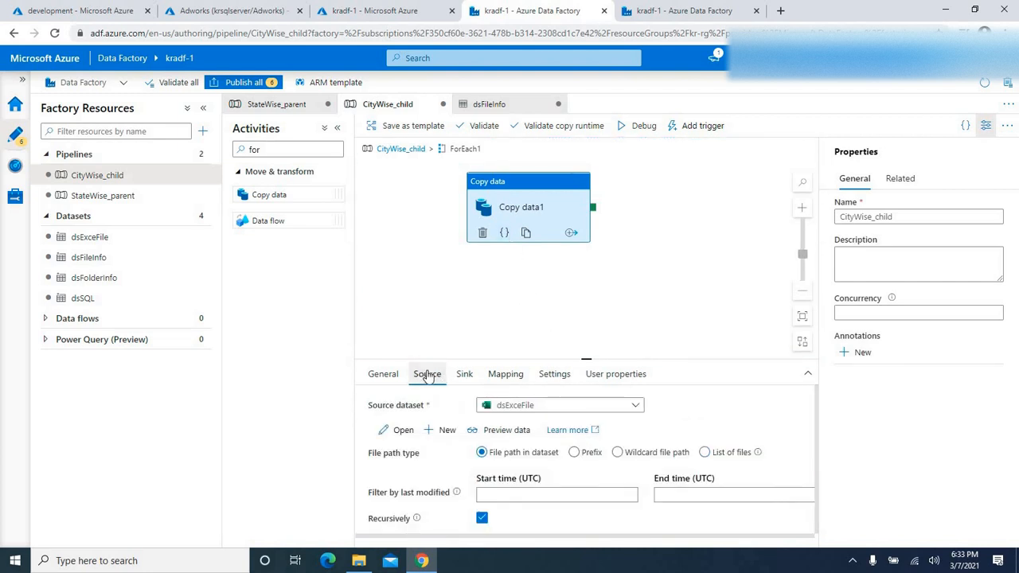
pyautogui.moveTo(586, 358); pyautogui.dragTo(628, 291)
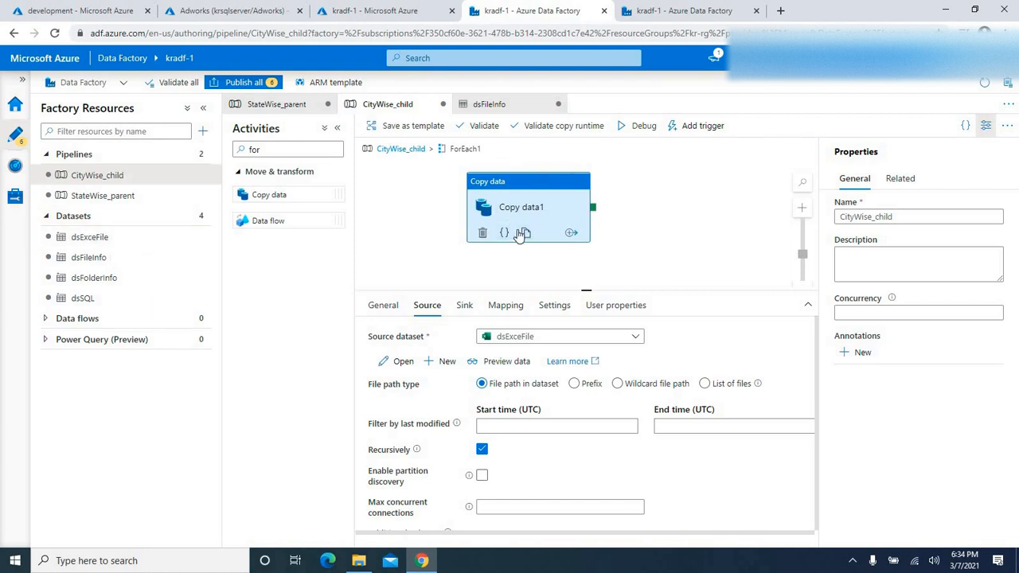
# Step: Add a string parameter named Folder to the dsExceFile dataset
pyautogui.click(91, 239)
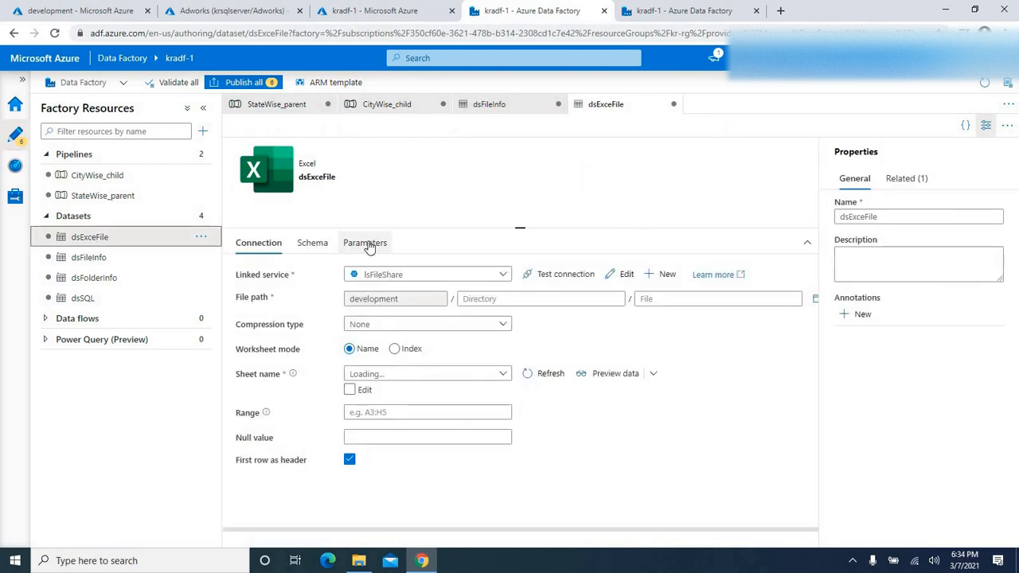
pyautogui.click(367, 244)
pyautogui.click(262, 273)
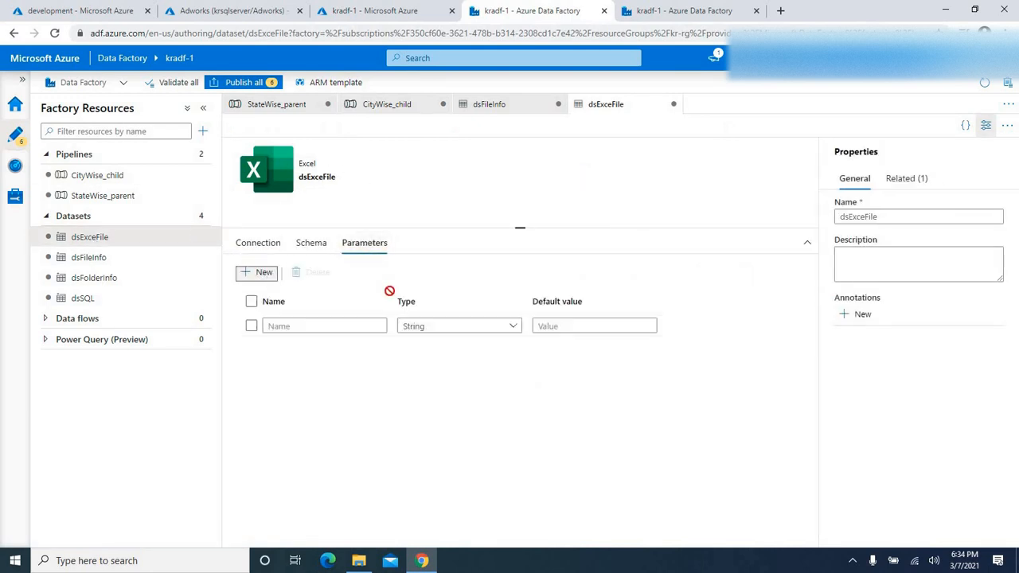
pyautogui.click(273, 325)
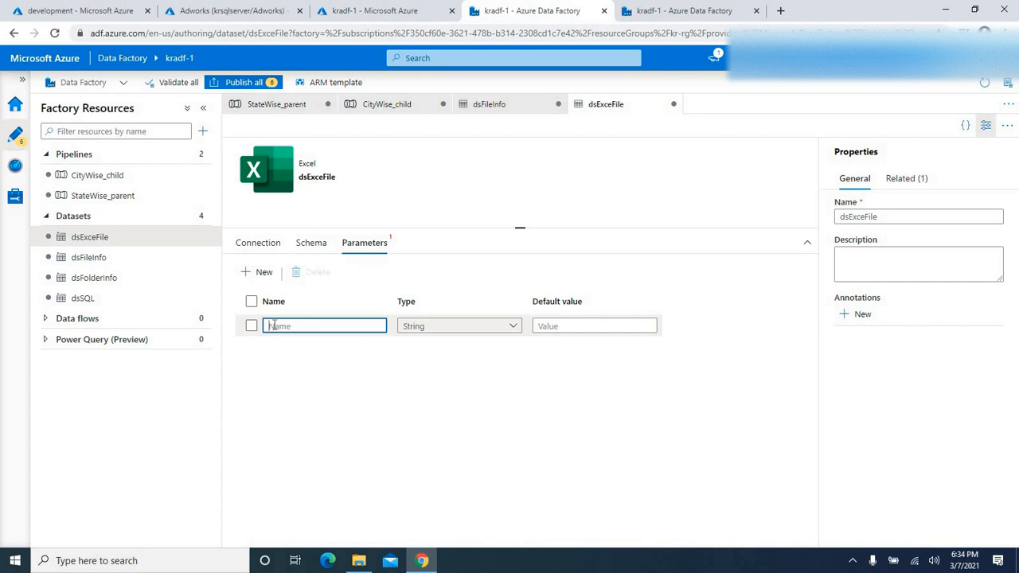
pyautogui.write('Folder')
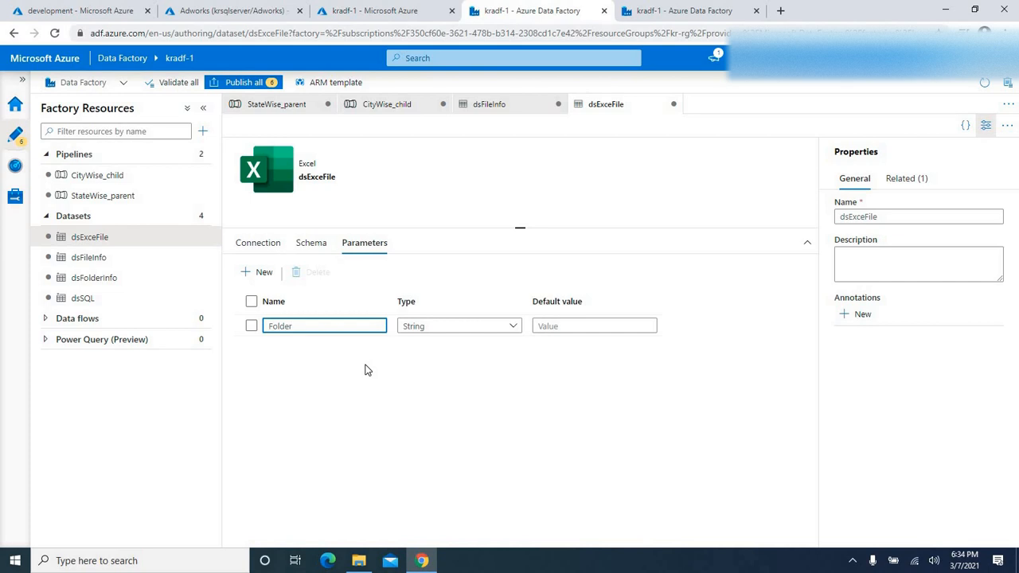
pyautogui.click(296, 368)
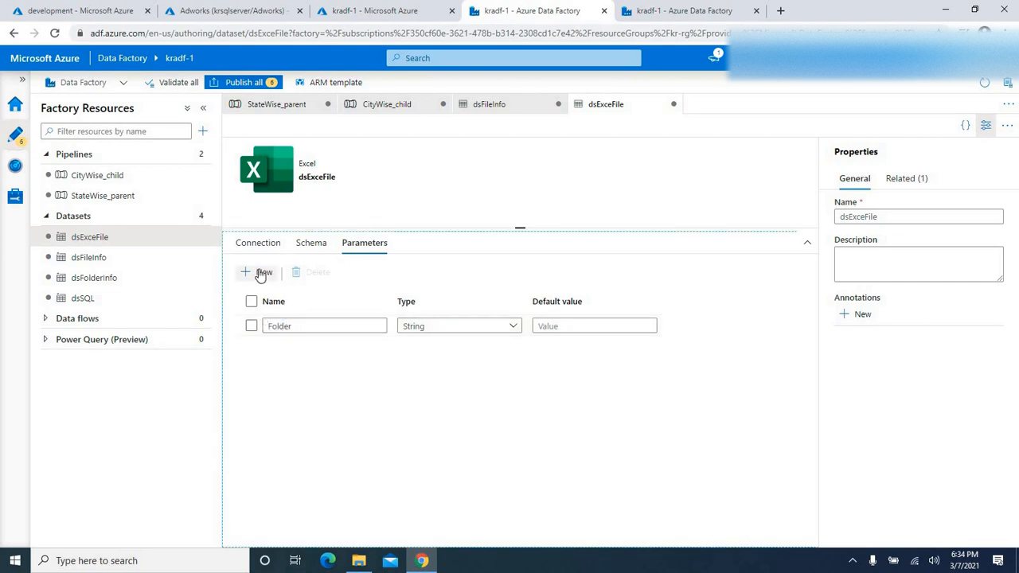
# Step: Add a second string parameter named File to the dsExceFile dataset
pyautogui.click(260, 275)
pyautogui.click(305, 347)
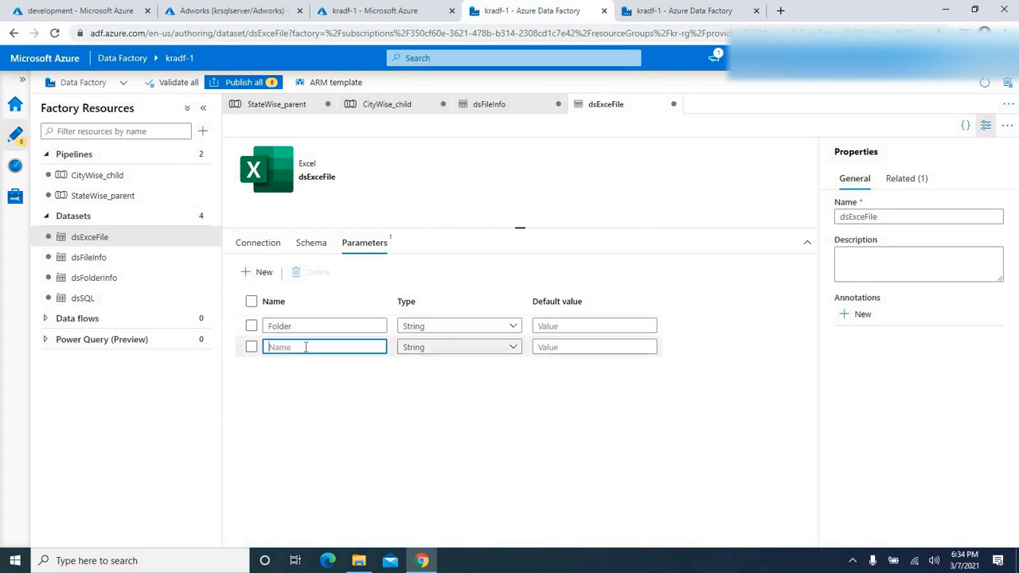
pyautogui.write('File')
pyautogui.click(317, 414)
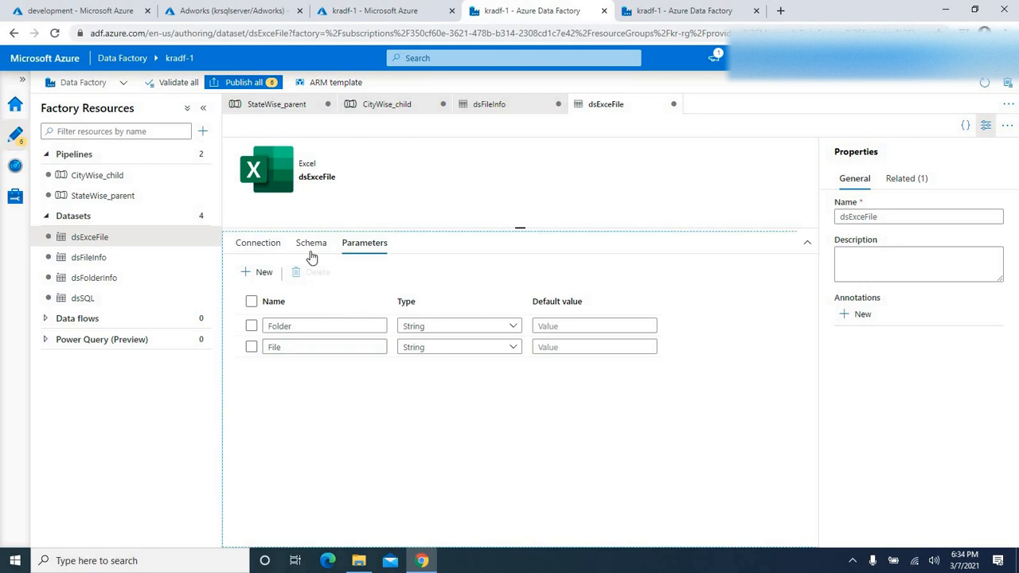
pyautogui.moveTo(520, 226); pyautogui.dragTo(520, 306)
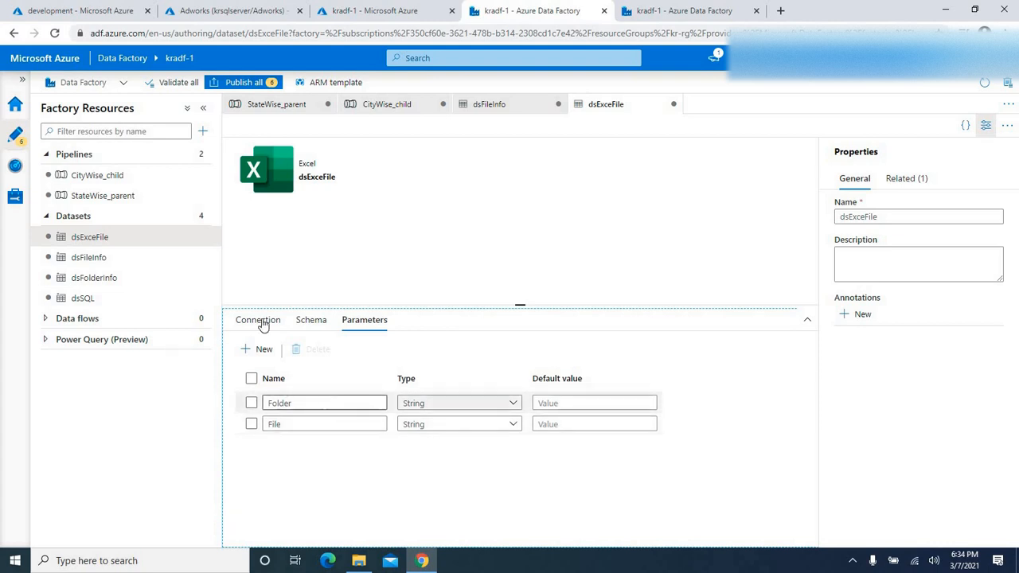
pyautogui.click(402, 108)
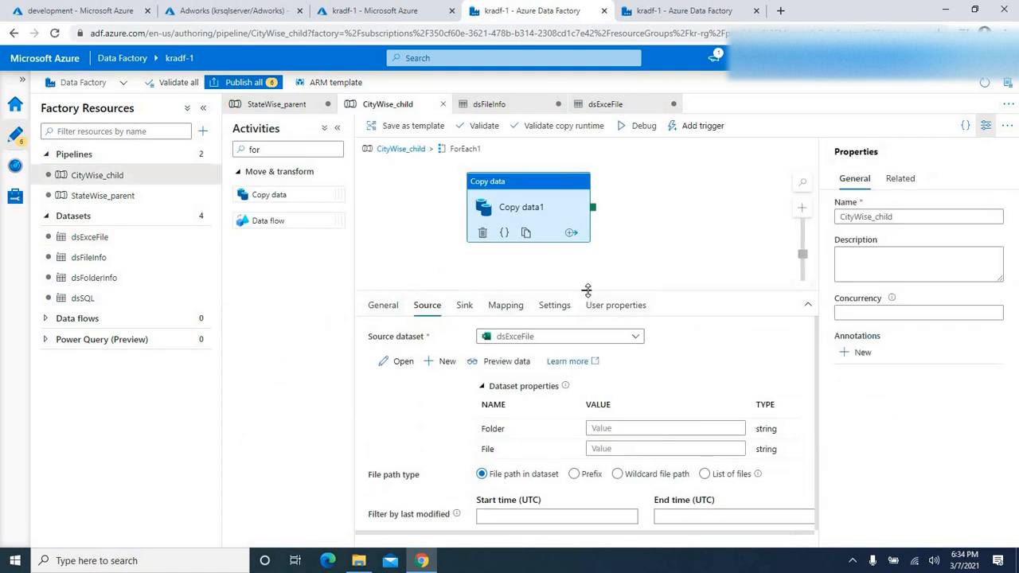
pyautogui.moveTo(587, 291); pyautogui.dragTo(586, 246)
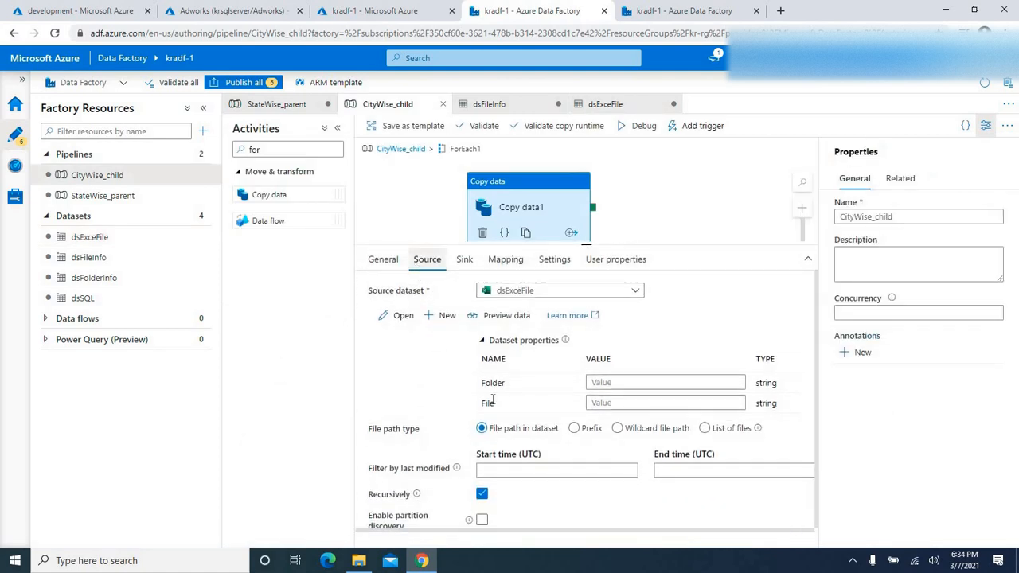
pyautogui.click(609, 383)
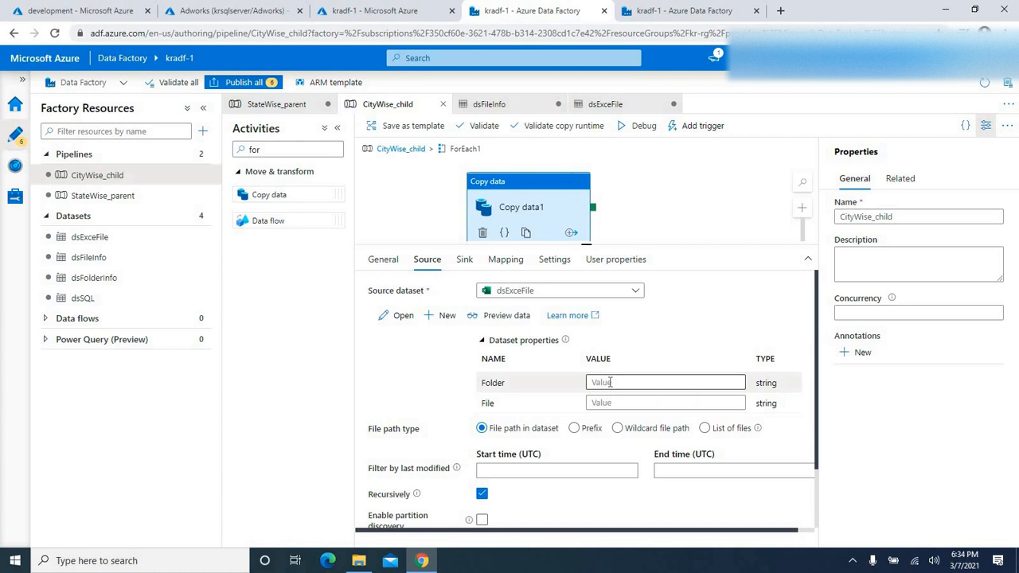
pyautogui.click(609, 383)
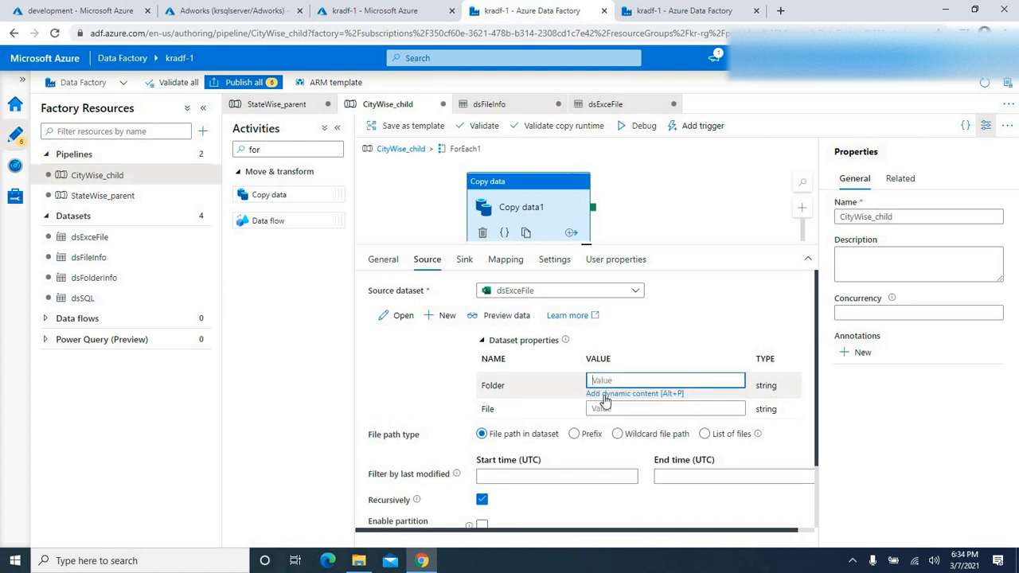
pyautogui.click(605, 393)
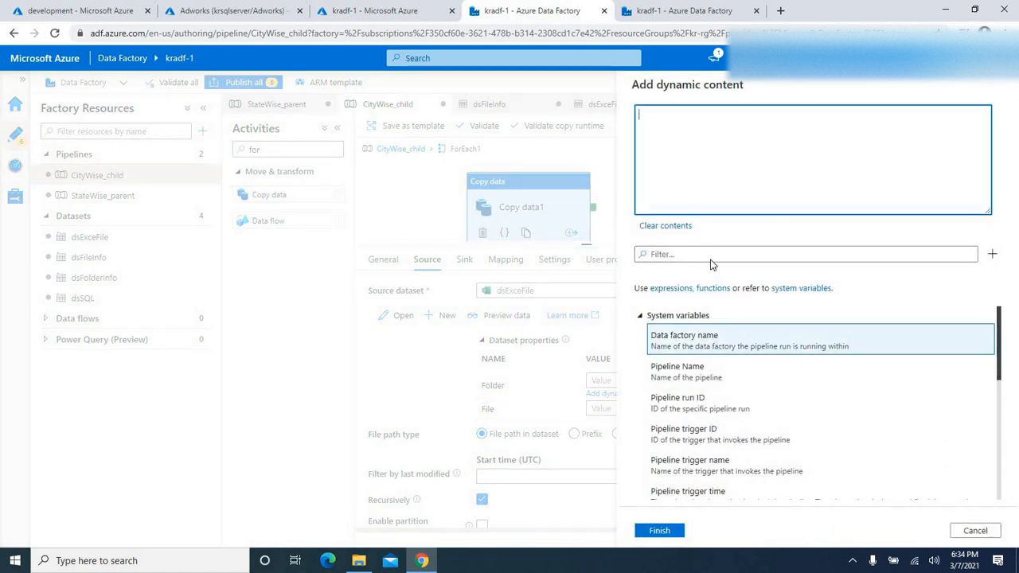
pyautogui.scroll(-3, 732, 433)
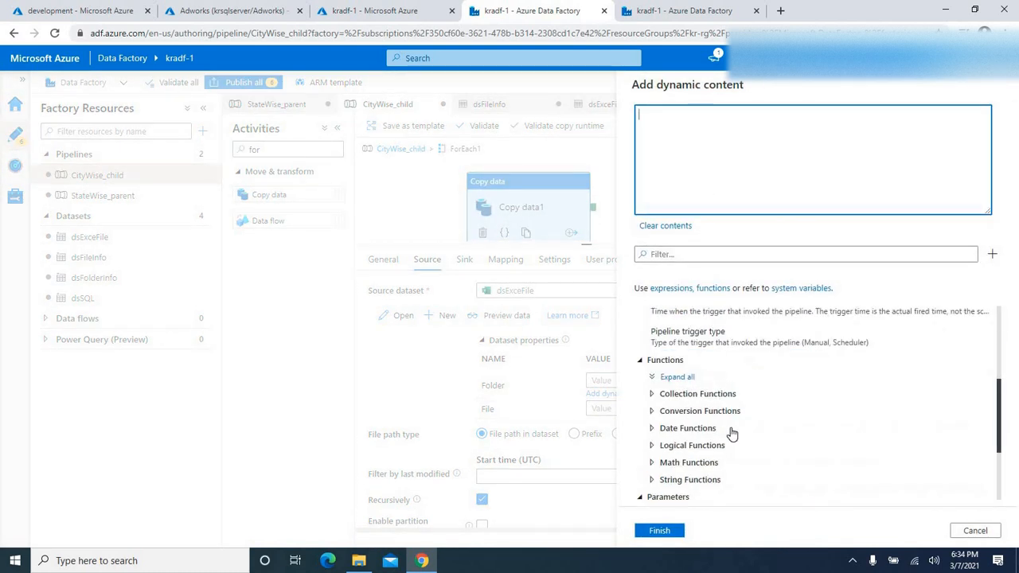
pyautogui.scroll(-3, 711, 438)
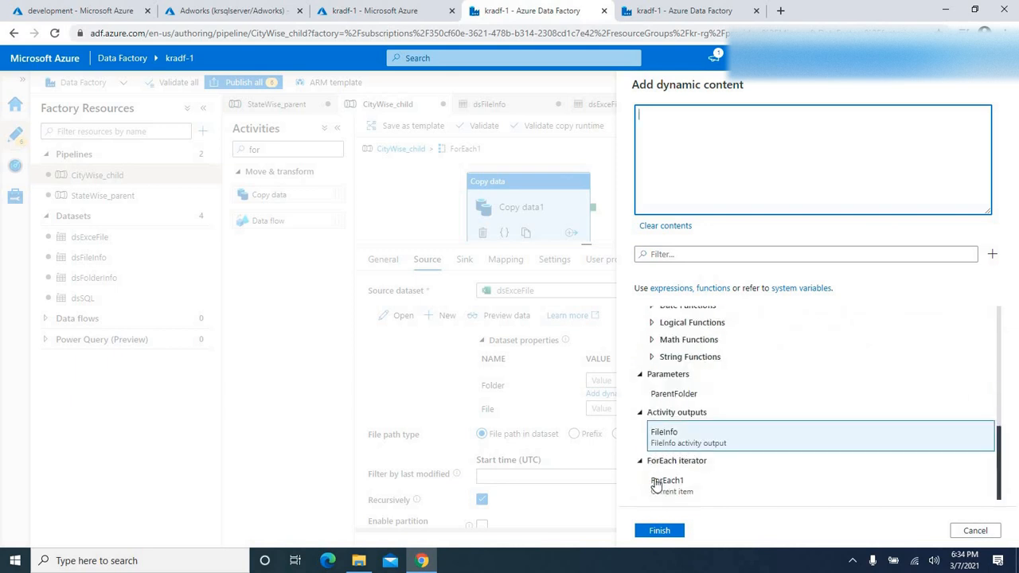
pyautogui.click(673, 393)
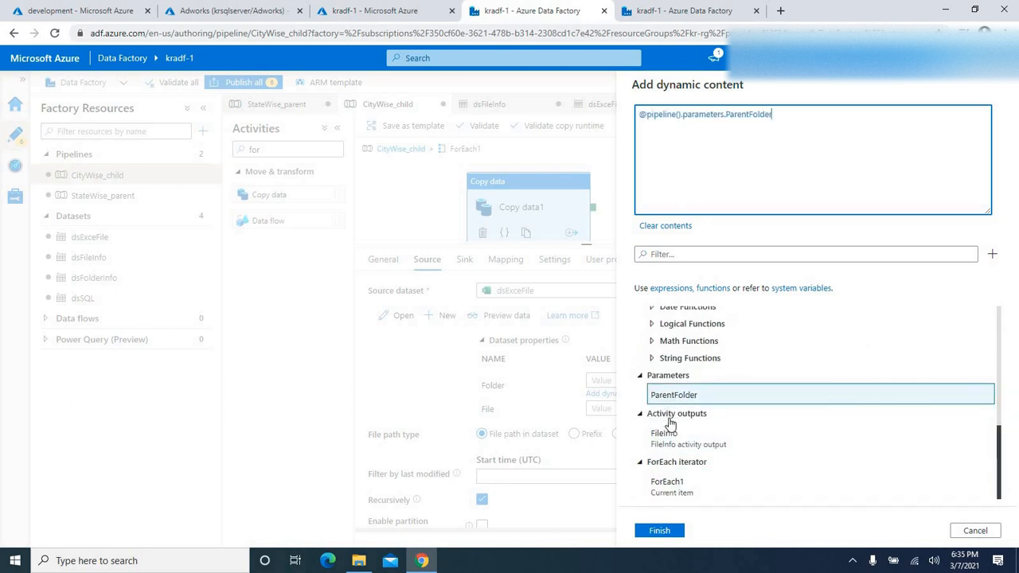
pyautogui.click(659, 532)
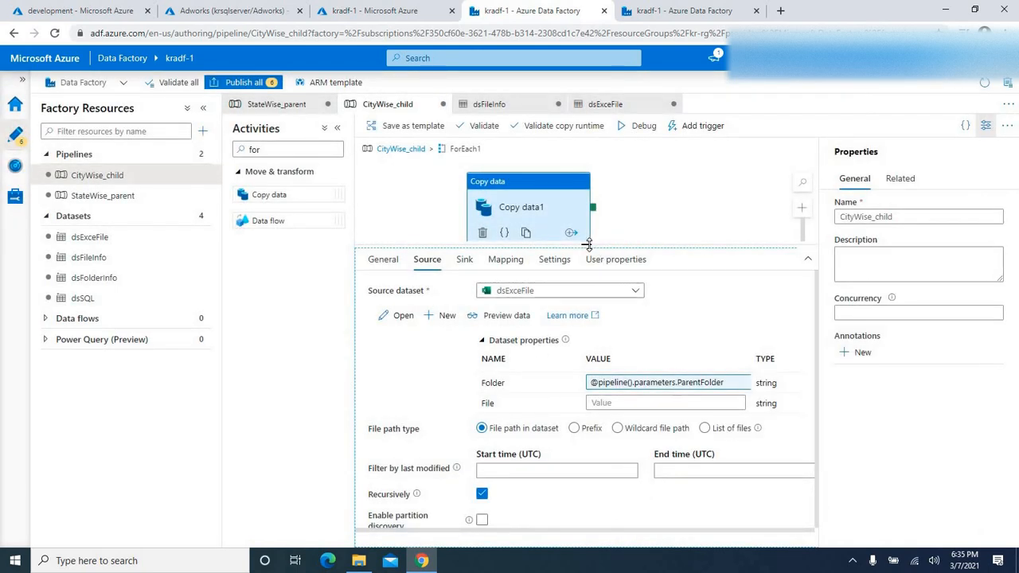
pyautogui.moveTo(587, 243); pyautogui.dragTo(586, 285)
pyautogui.click(637, 431)
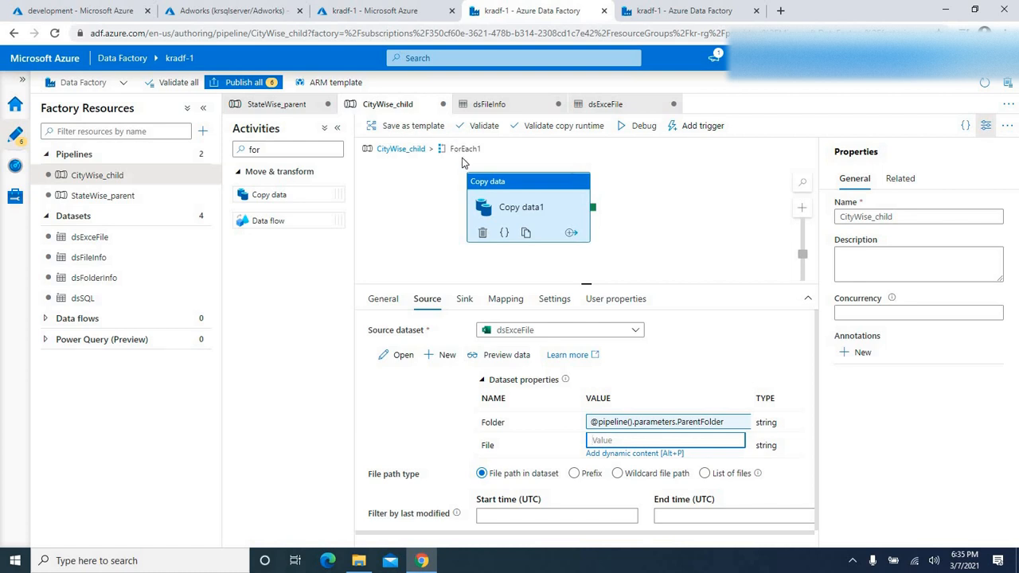
pyautogui.click(624, 453)
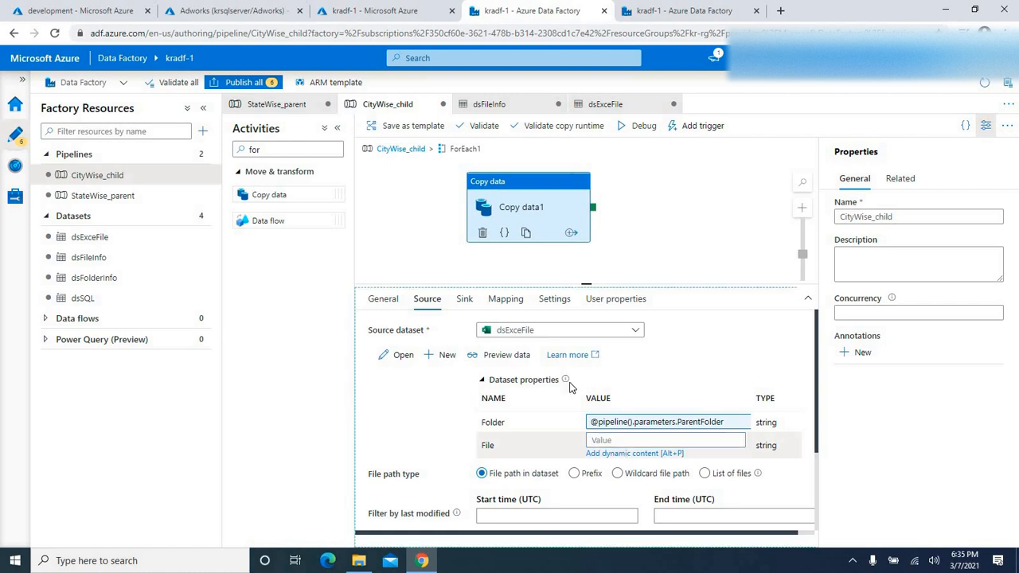
pyautogui.scroll(-10, 745, 335)
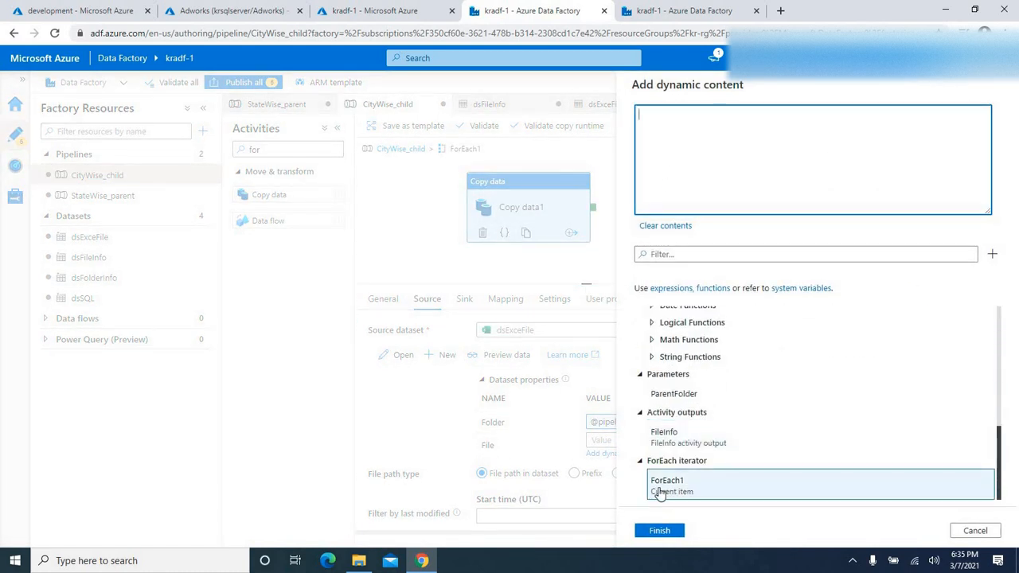
pyautogui.click(659, 487)
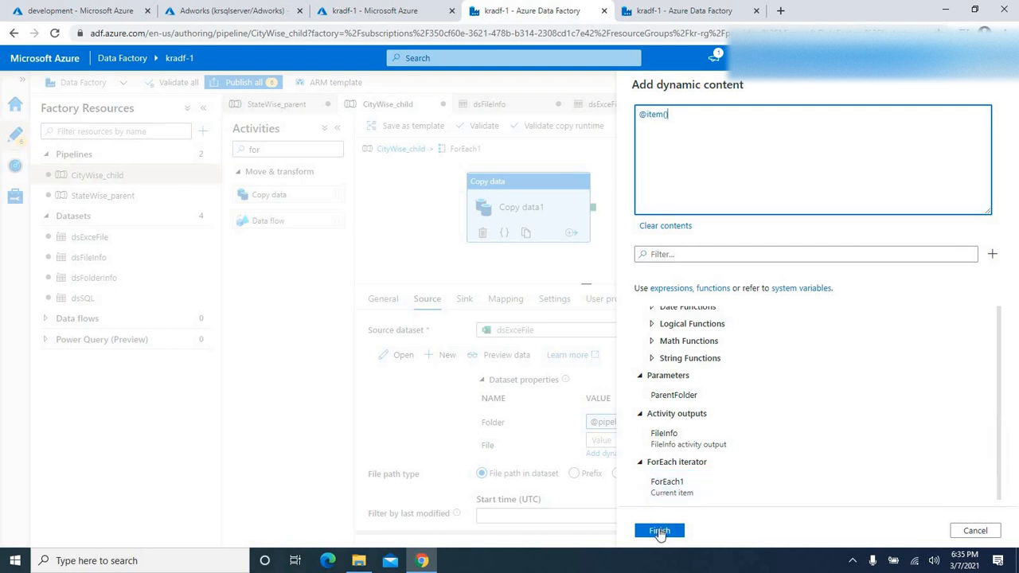
pyautogui.click(659, 531)
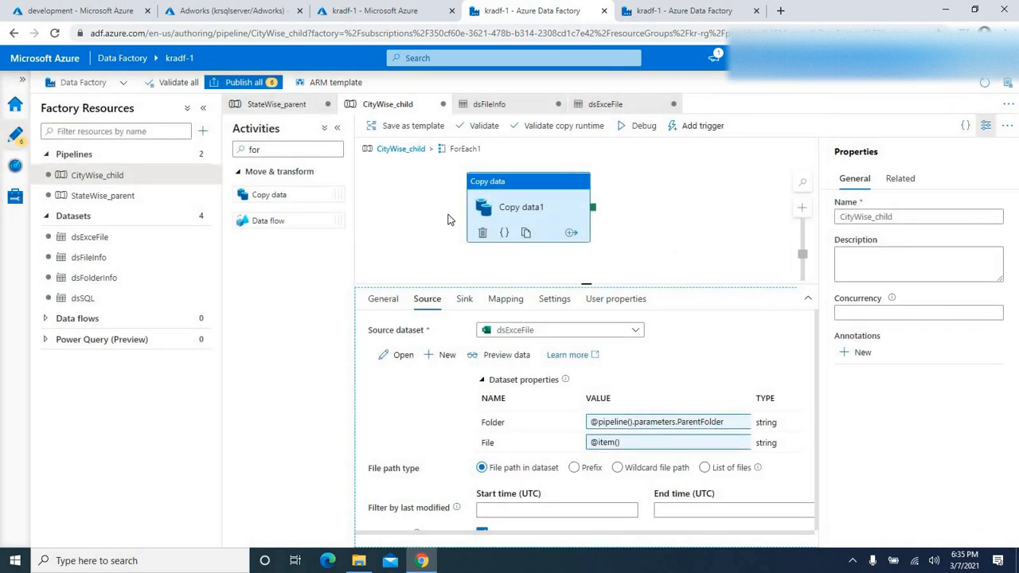
# Step: Return to the top level of CityWise_child, shift ForEach1 on the canvas and clear the activity search
pyautogui.click(400, 149)
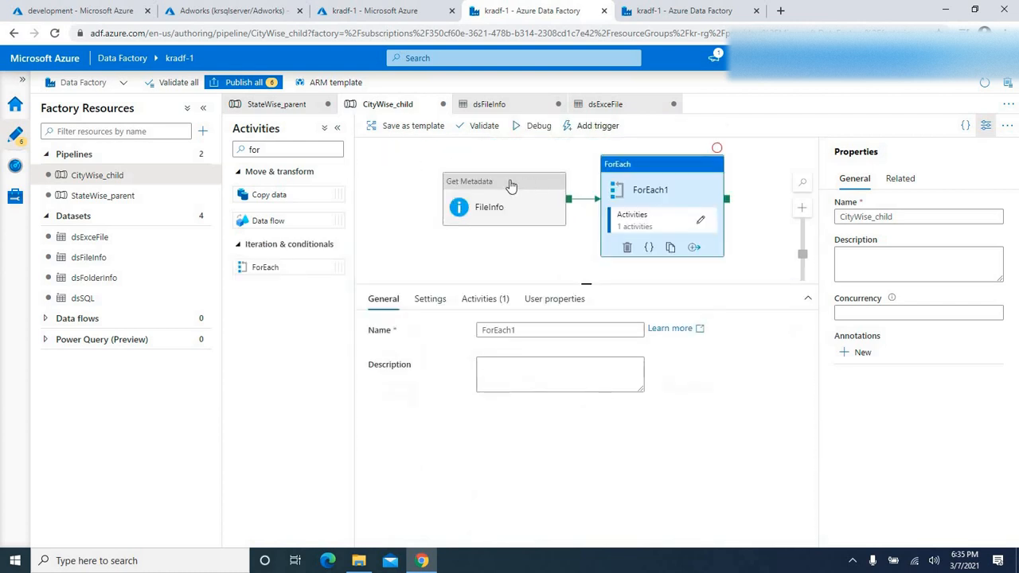
pyautogui.click(648, 177)
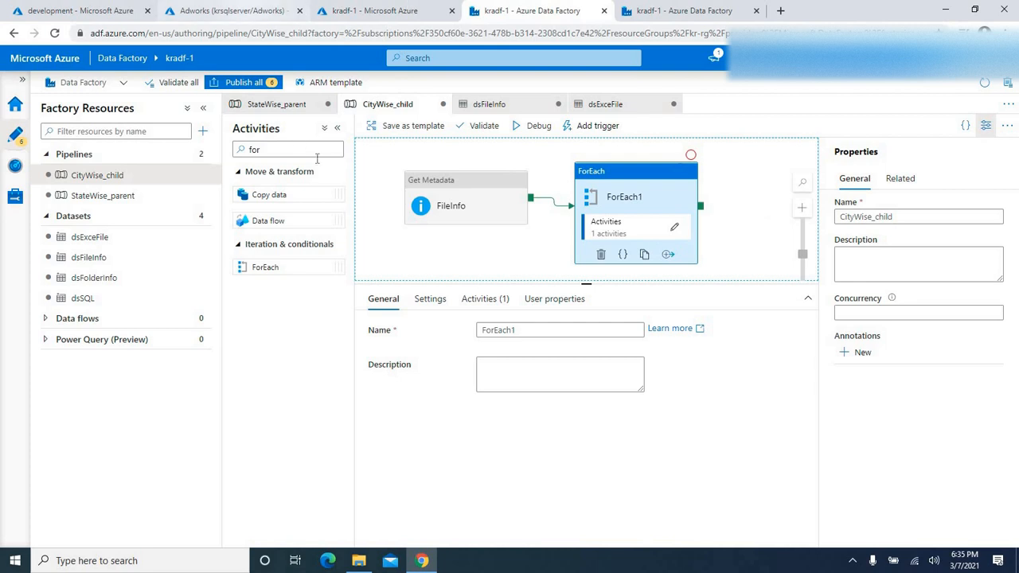
pyautogui.moveTo(288, 150); pyautogui.dragTo(224, 152)
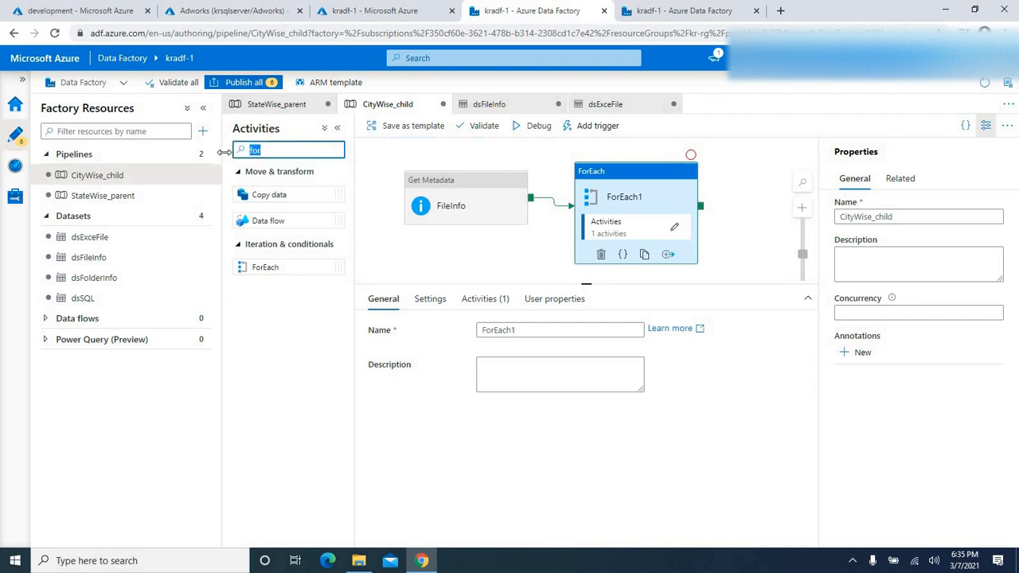
pyautogui.press('BackSpace')
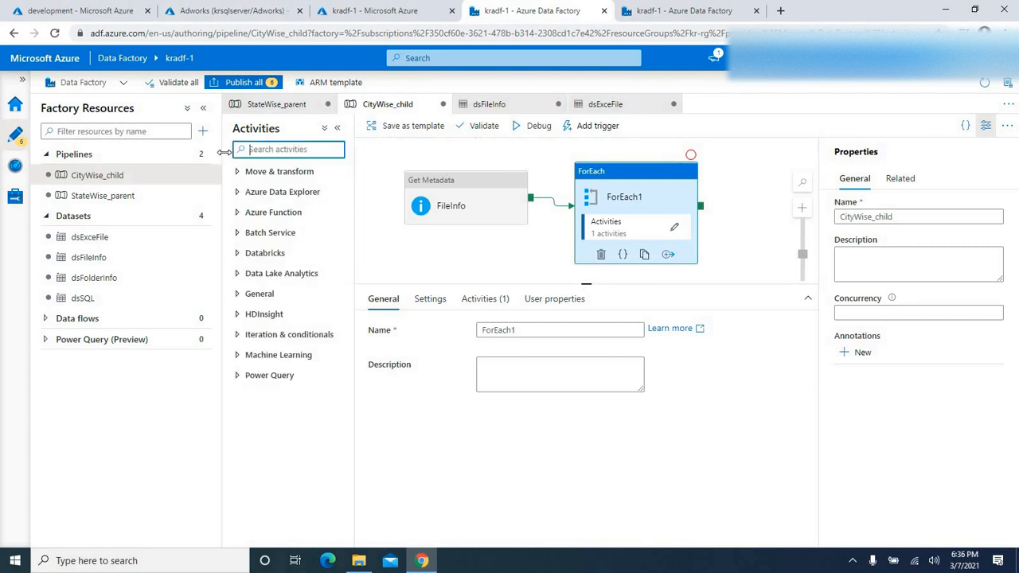
# Step: Delete the Wait1 activity inside ForEach1 of the StateWise_parent pipeline
pyautogui.click(99, 202)
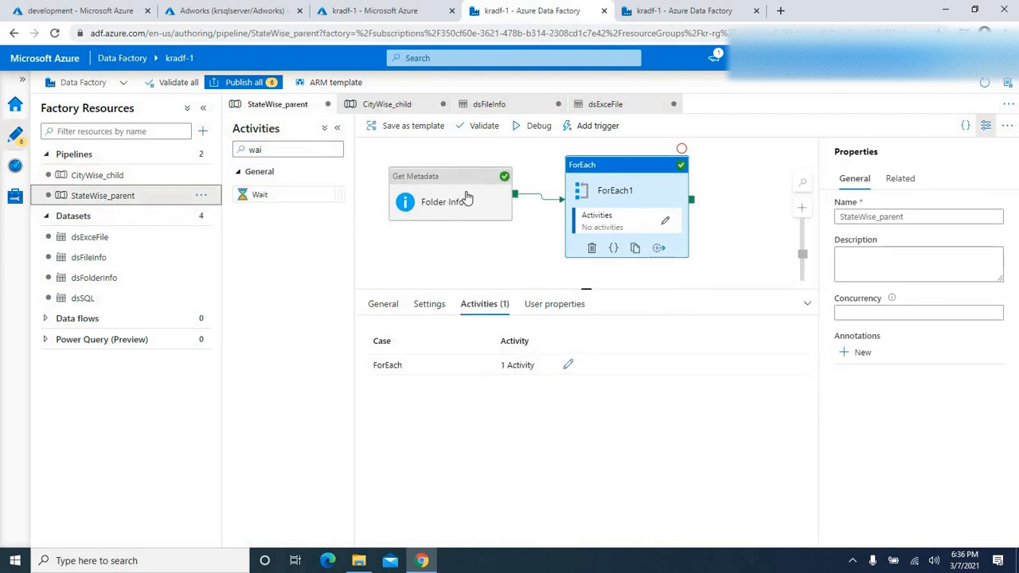
pyautogui.click(664, 225)
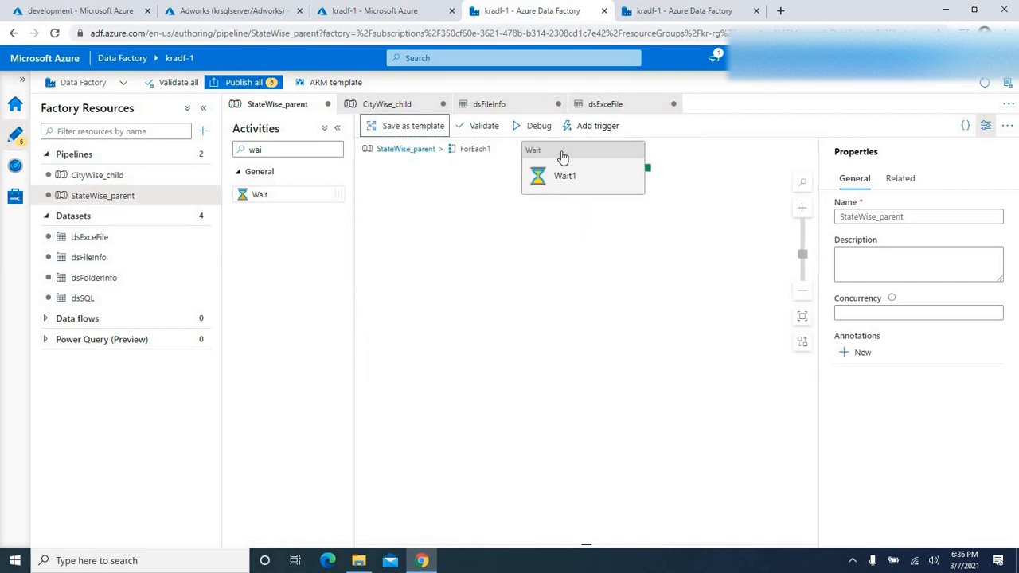
pyautogui.moveTo(562, 156); pyautogui.dragTo(559, 200)
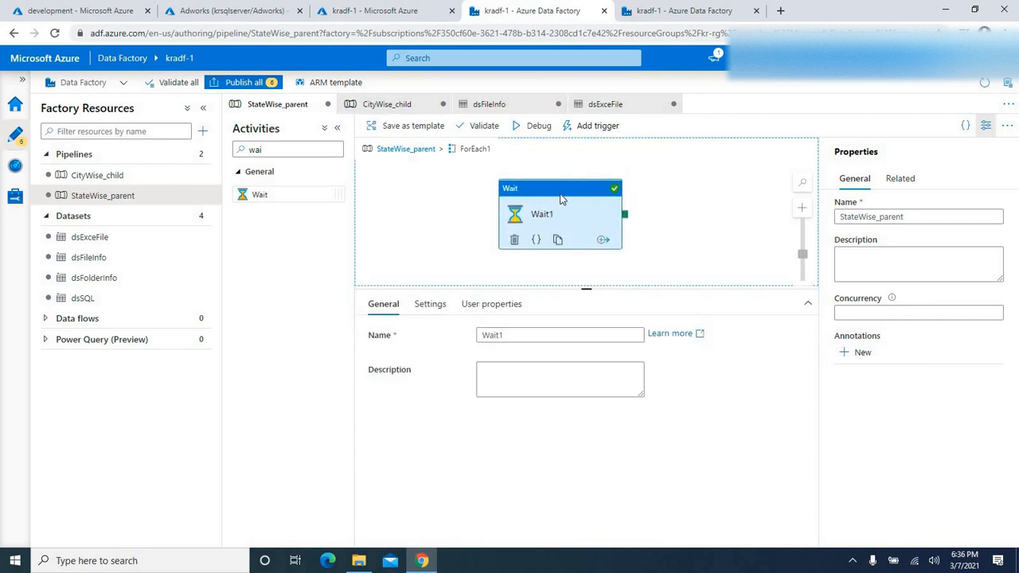
pyautogui.press('Delete')
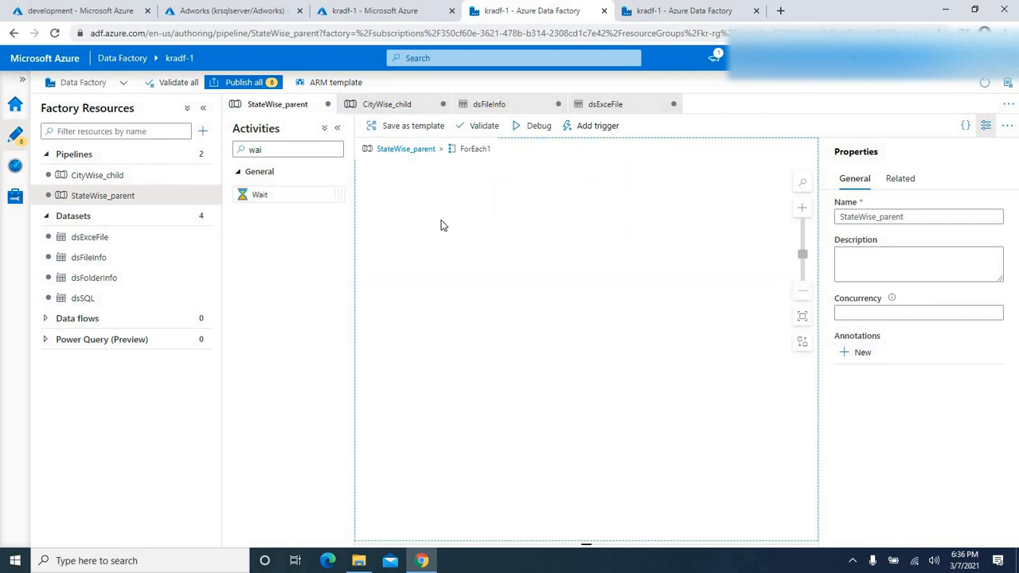
# Step: Search the activities for "ex" and add an Execute Pipeline activity inside StateWise_parent's ForEach1
pyautogui.doubleClick(275, 150)
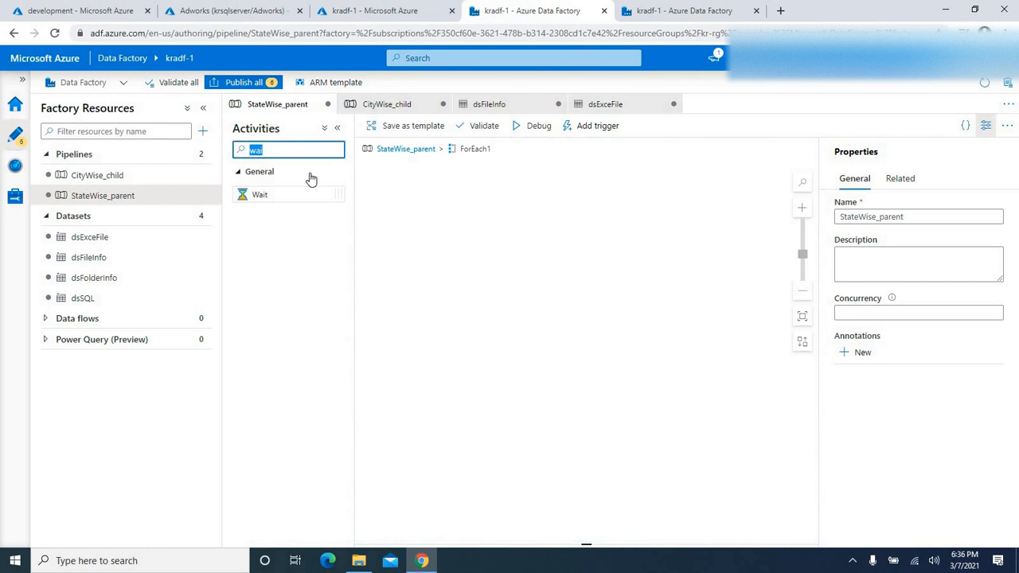
pyautogui.press('BackSpace')
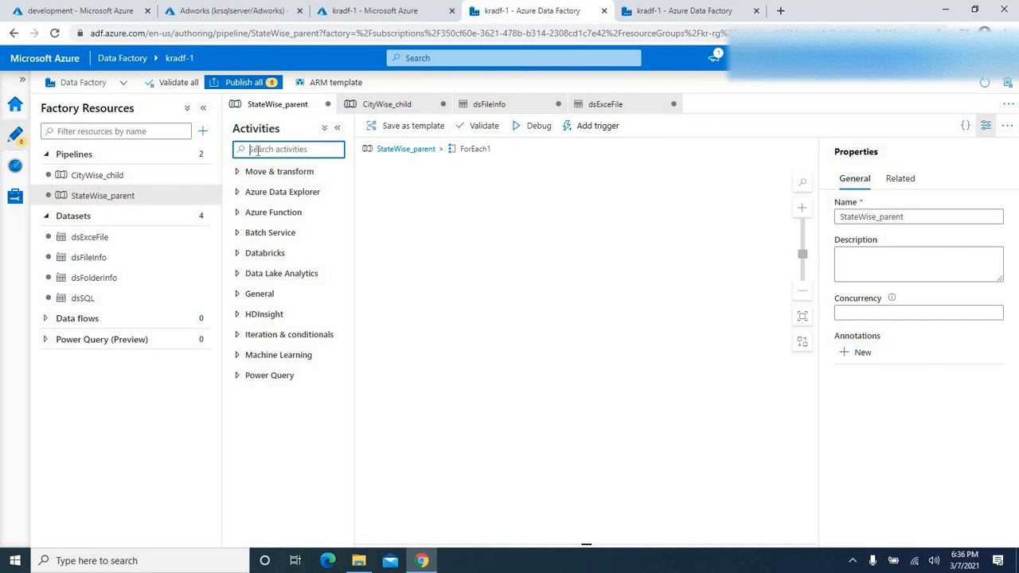
pyautogui.write('ex')
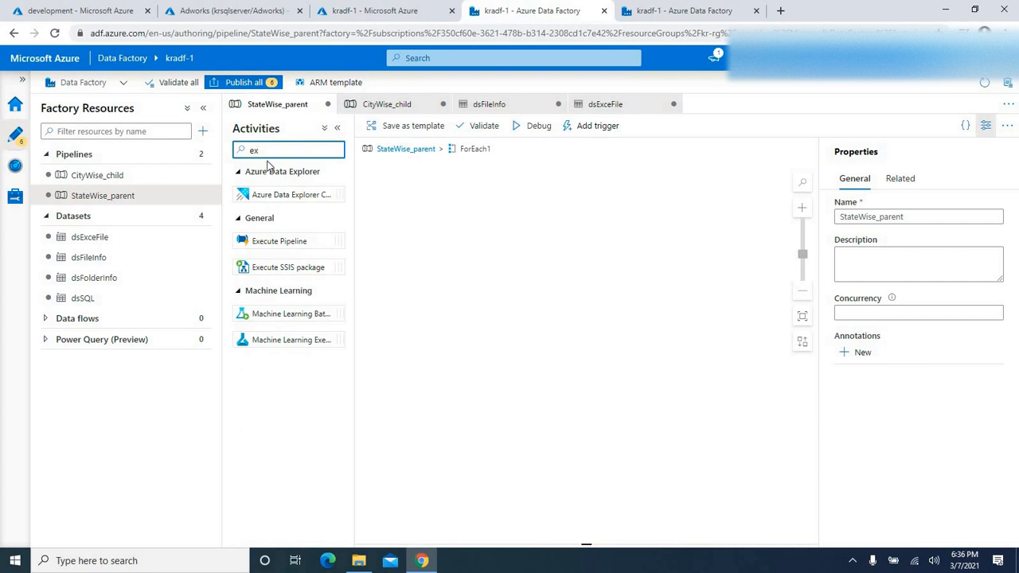
pyautogui.moveTo(270, 241); pyautogui.dragTo(535, 190)
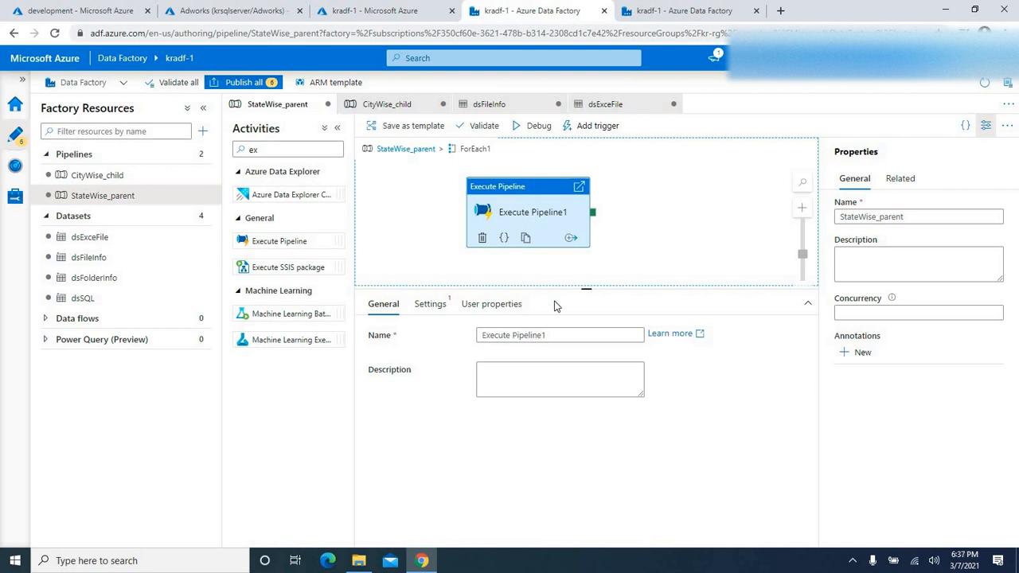
# Step: Set CityWise_child as the invoked pipeline of the Execute Pipeline activity
pyautogui.moveTo(585, 287); pyautogui.dragTo(584, 311)
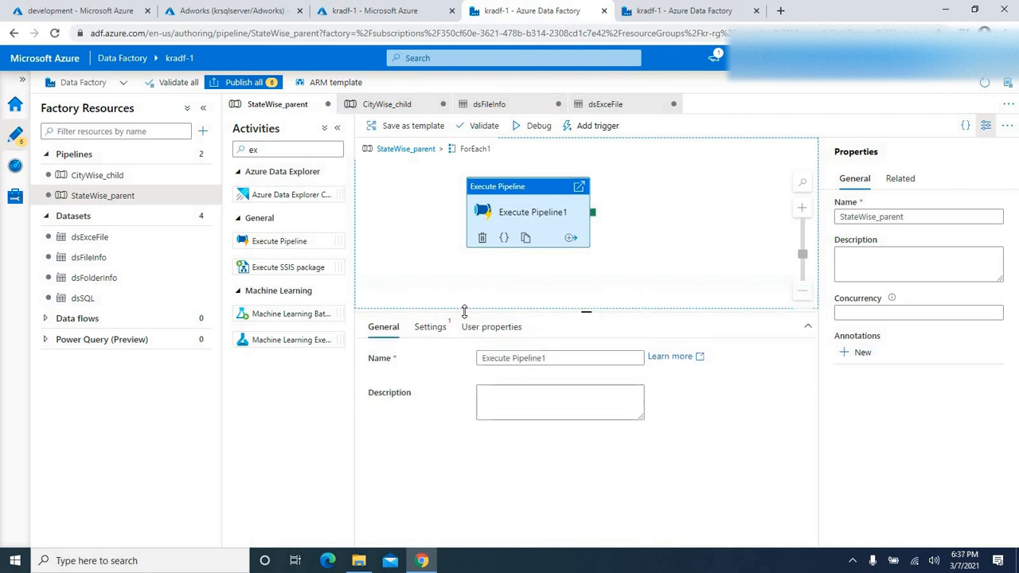
pyautogui.click(429, 326)
pyautogui.click(518, 359)
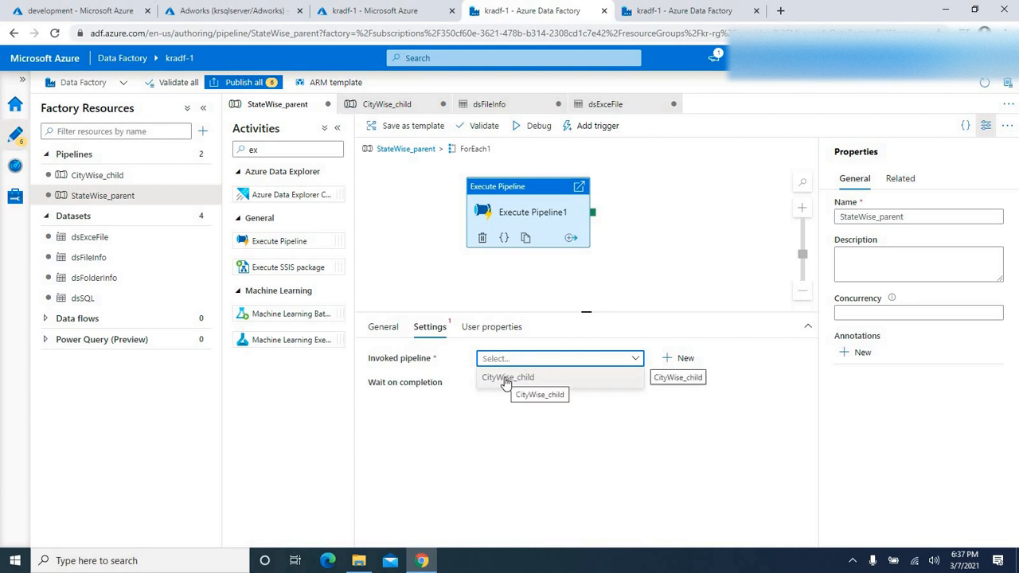
pyautogui.click(503, 379)
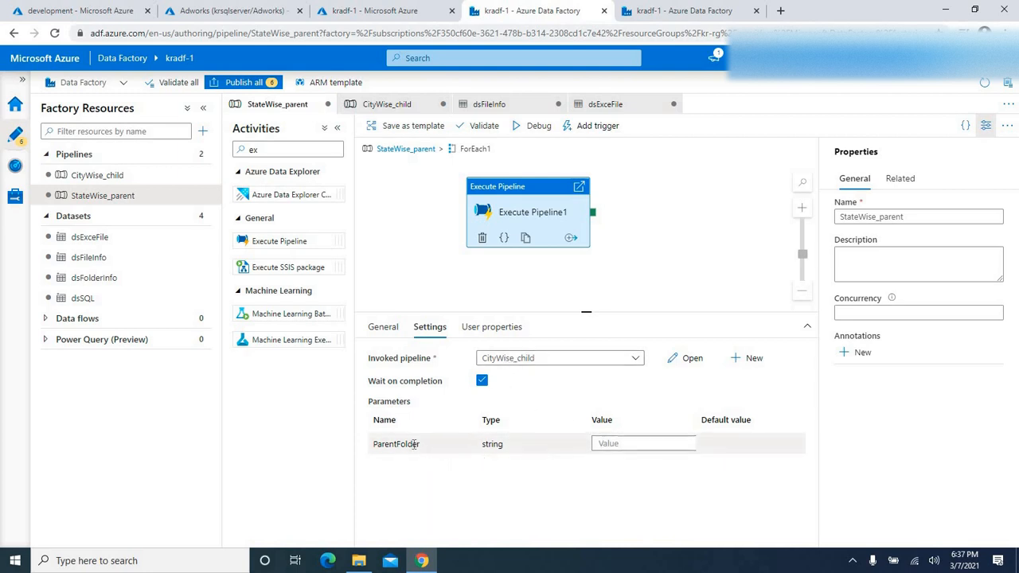
pyautogui.click(626, 447)
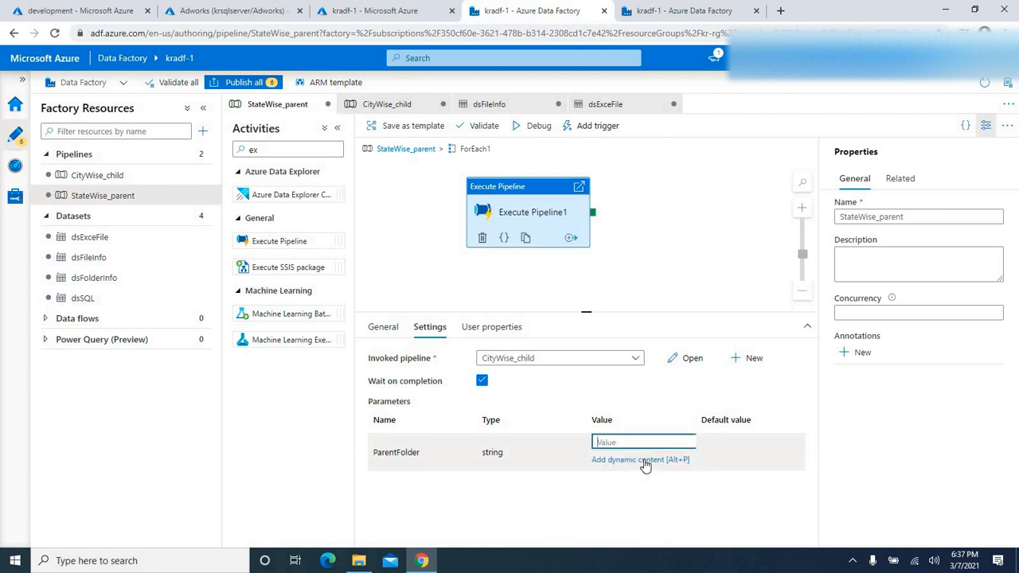
pyautogui.click(644, 460)
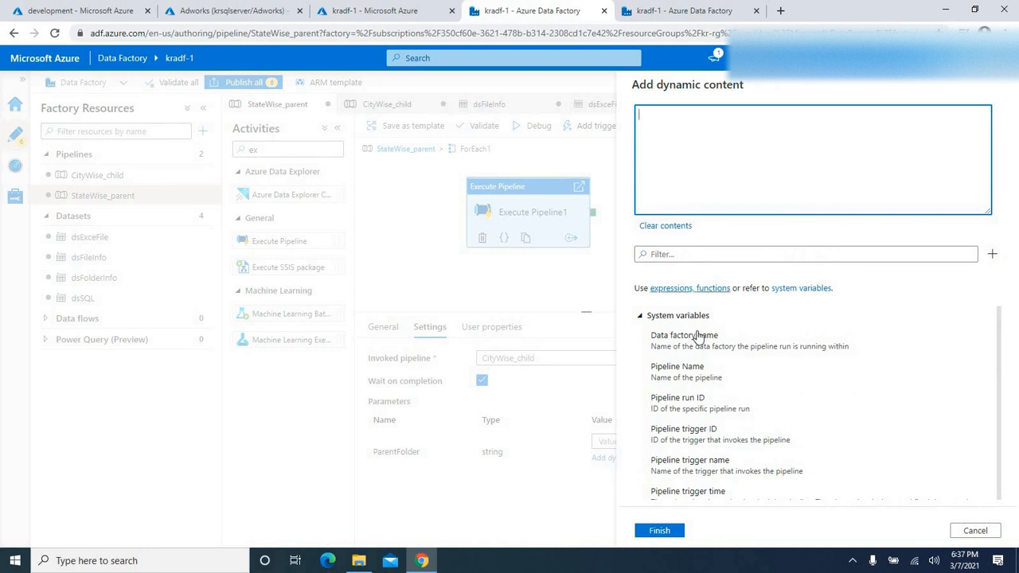
pyautogui.scroll(-10, 716, 334)
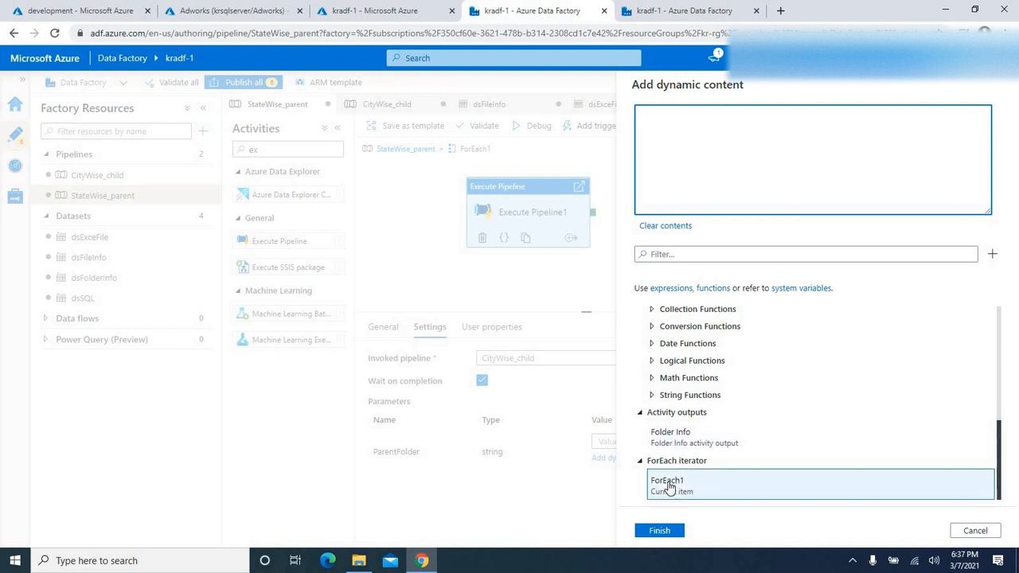
pyautogui.click(668, 486)
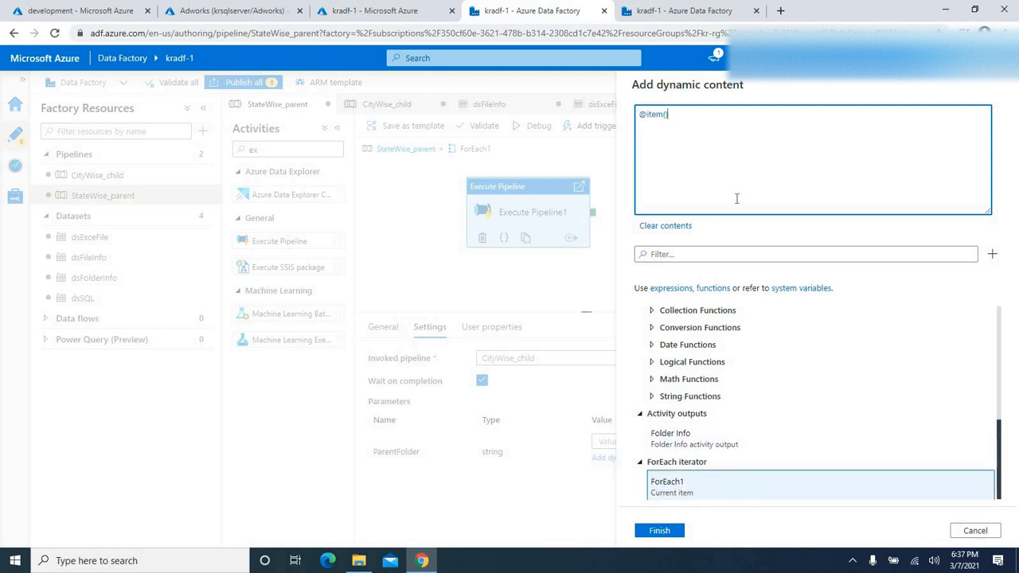
pyautogui.click(659, 531)
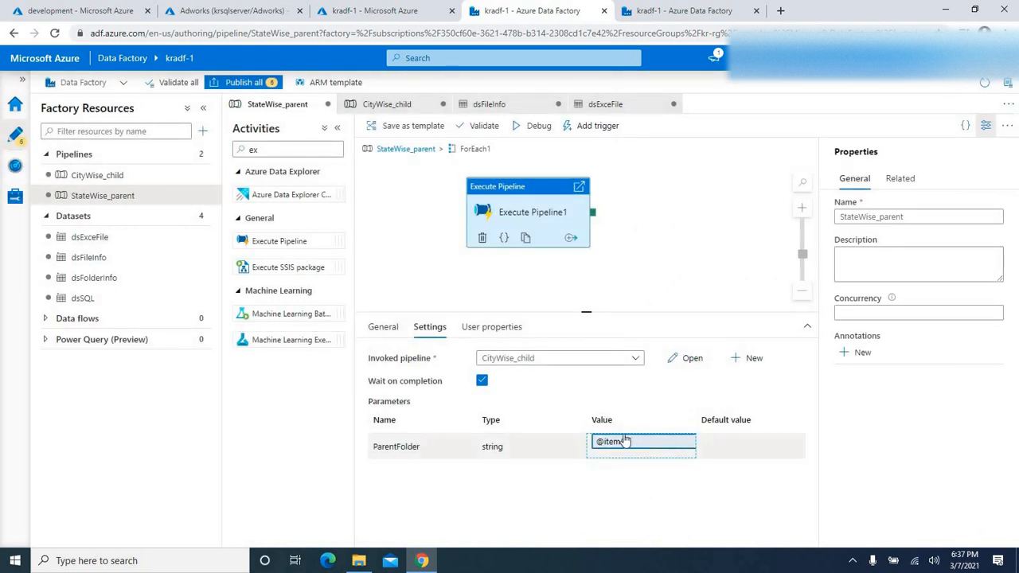
pyautogui.moveTo(585, 312); pyautogui.dragTo(585, 329)
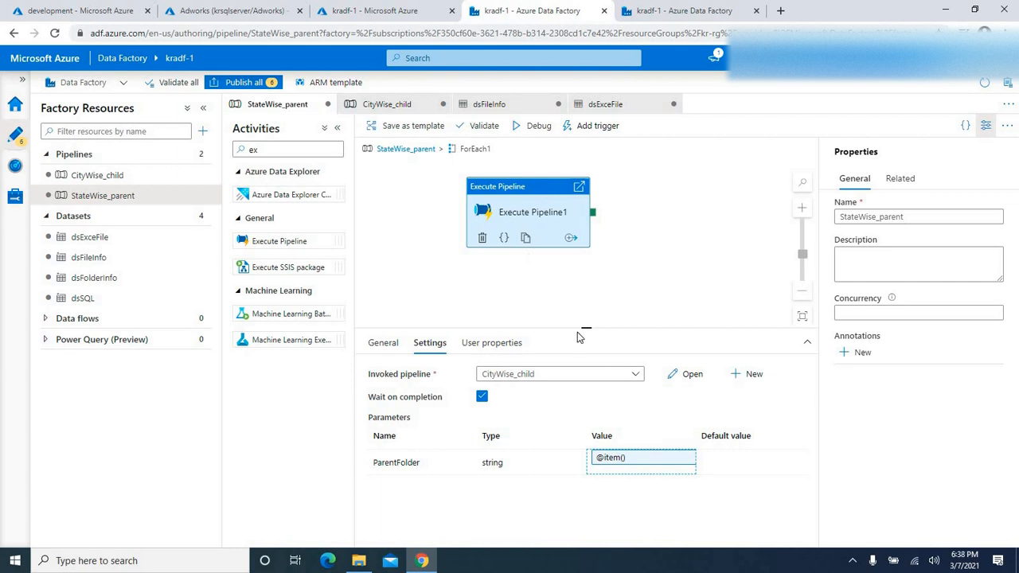
pyautogui.moveTo(586, 325)
pyautogui.mouseDown()
pyautogui.moveTo(587, 307)
pyautogui.moveTo(587, 329)
pyautogui.mouseUp()
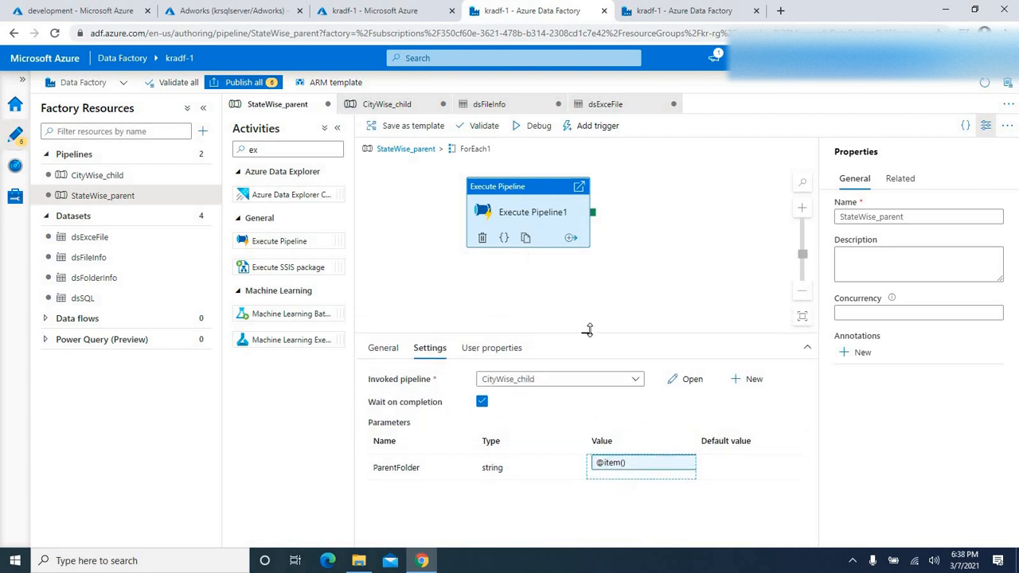
# Step: Return to the top level of StateWise_parent, try a debug run and dismiss the validation report
pyautogui.click(628, 274)
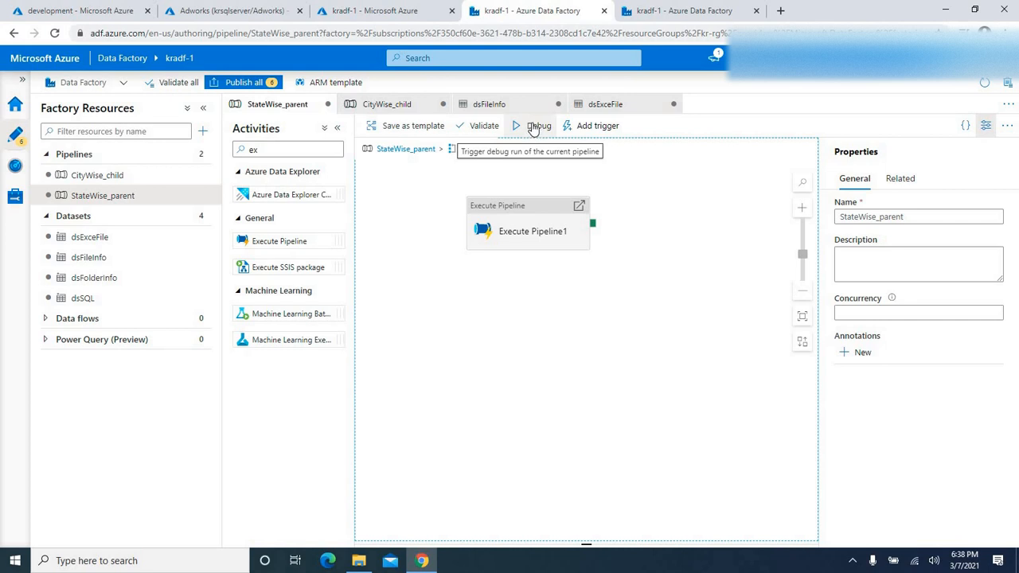
pyautogui.click(406, 150)
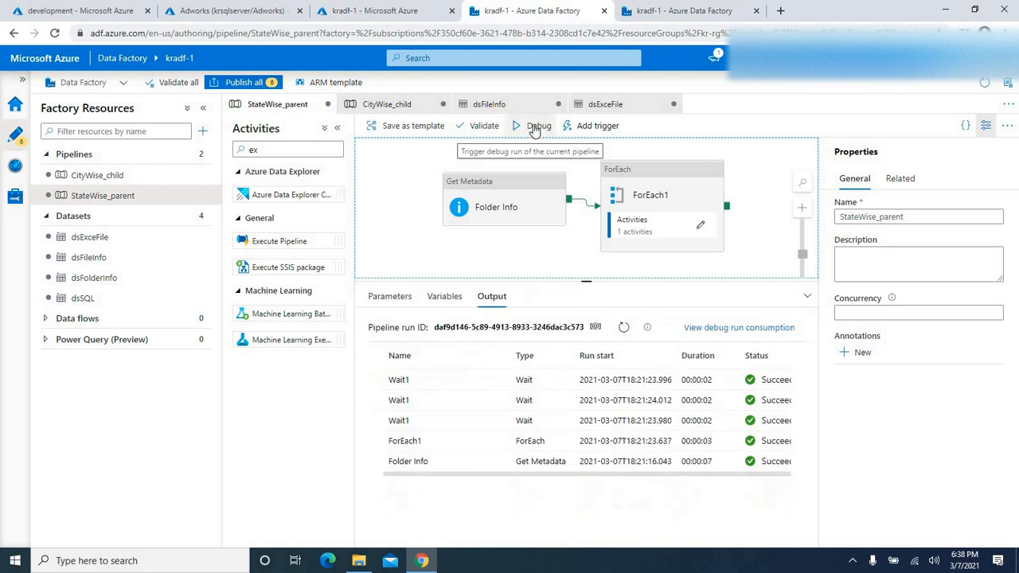
pyautogui.click(533, 129)
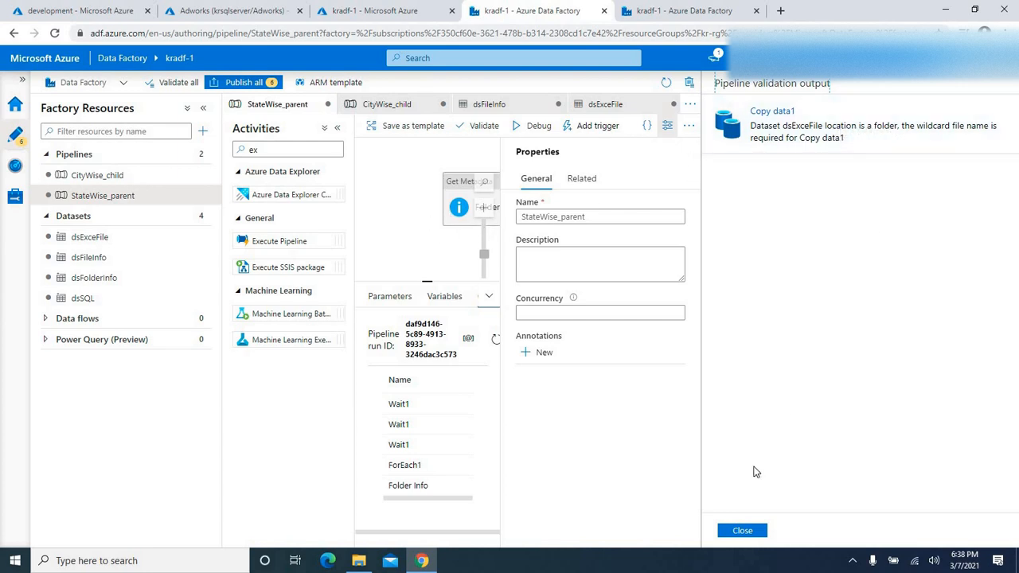
pyautogui.click(742, 530)
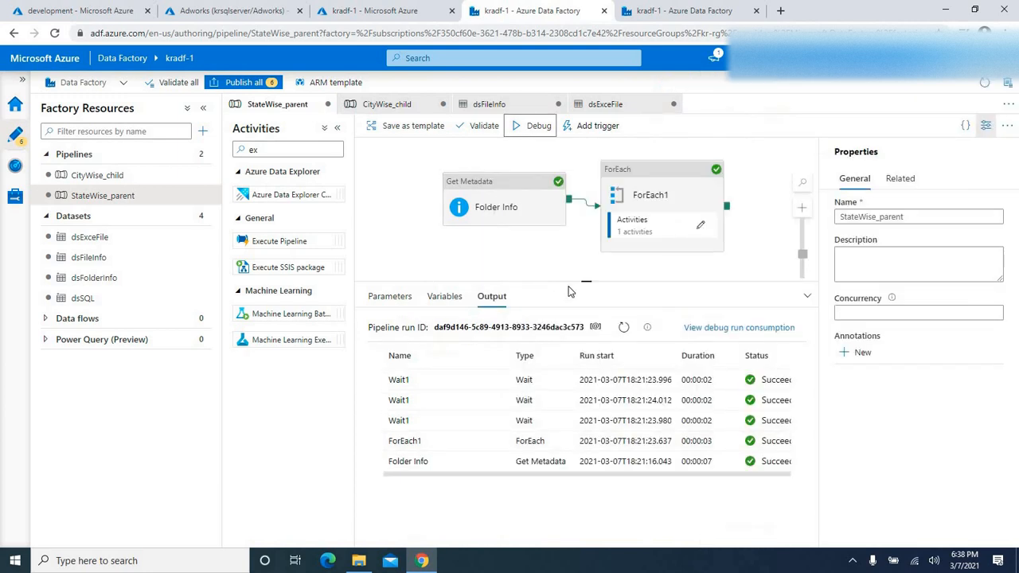
# Step: In CityWise_child, change the source file path type of Copy data1 inside ForEach1 to Wildcard file path
pyautogui.click(657, 226)
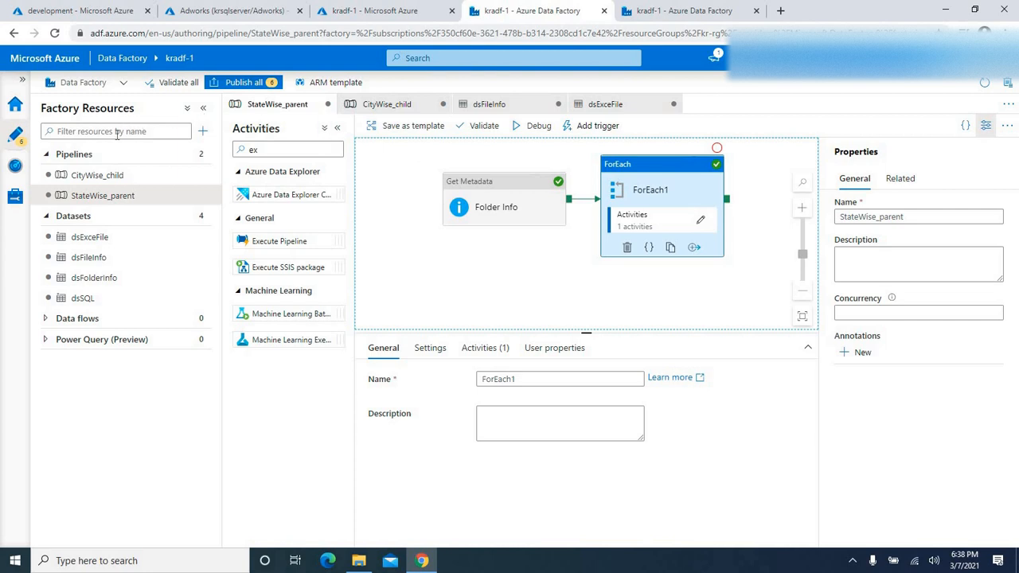
pyautogui.click(94, 175)
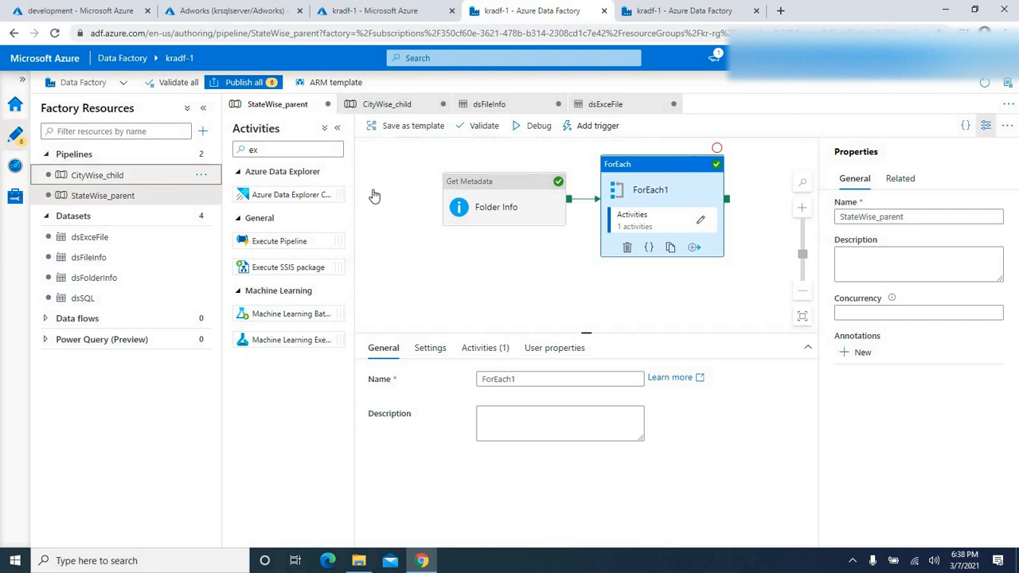
pyautogui.doubleClick(619, 227)
pyautogui.click(565, 168)
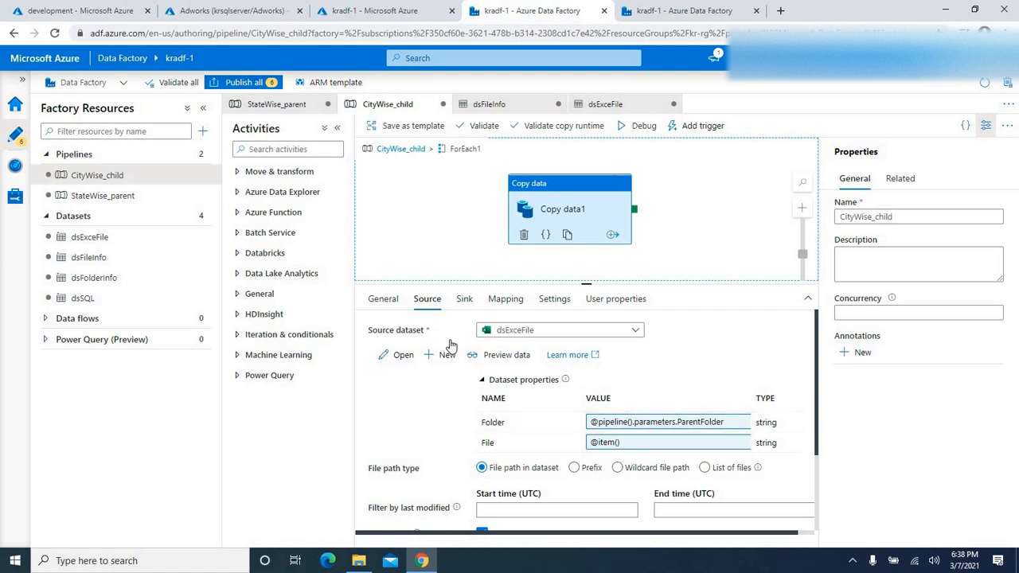
pyautogui.click(575, 468)
pyautogui.click(619, 471)
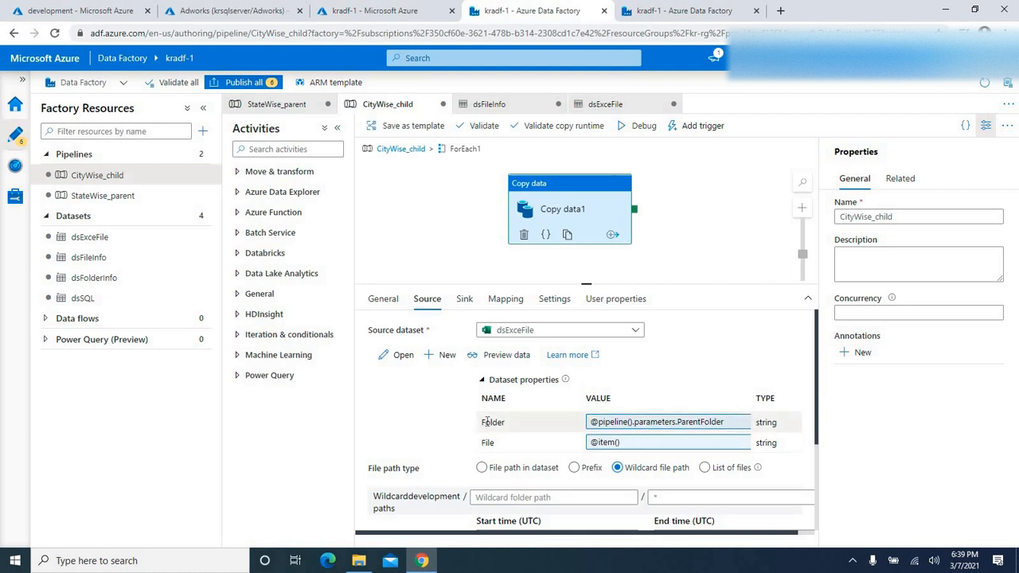
# Step: Check the source dataset properties and wildcard file path settings of Copy data1, then deselect the activity
pyautogui.click(616, 468)
pyautogui.click(654, 497)
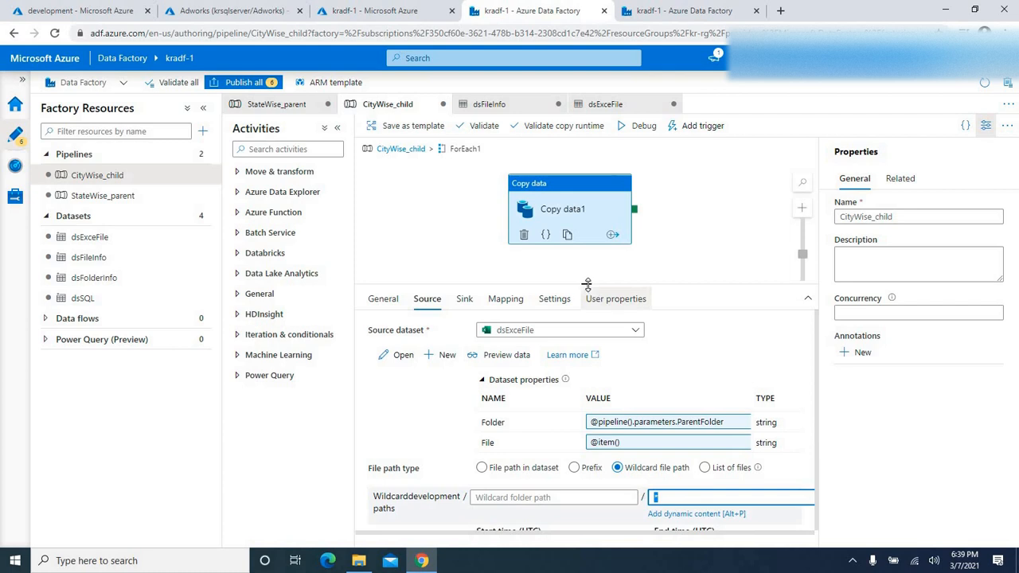
pyautogui.moveTo(586, 283); pyautogui.dragTo(586, 293)
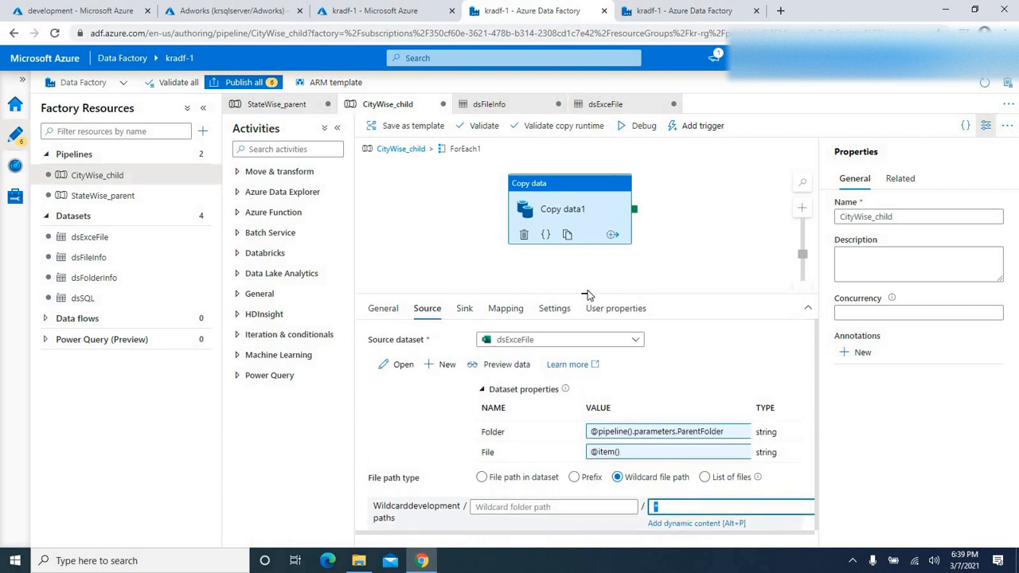
pyautogui.click(629, 284)
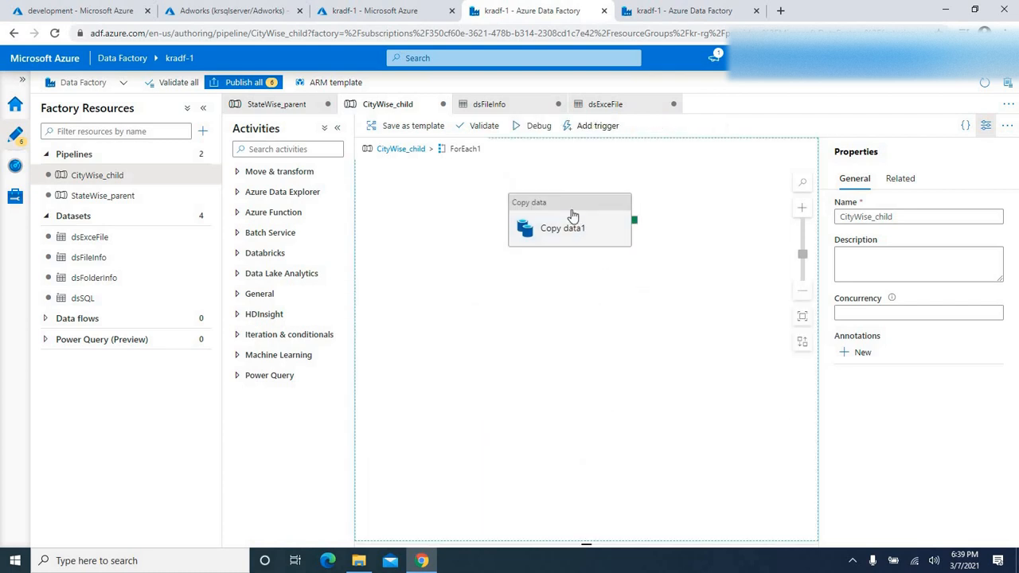
pyautogui.click(574, 213)
pyautogui.click(670, 253)
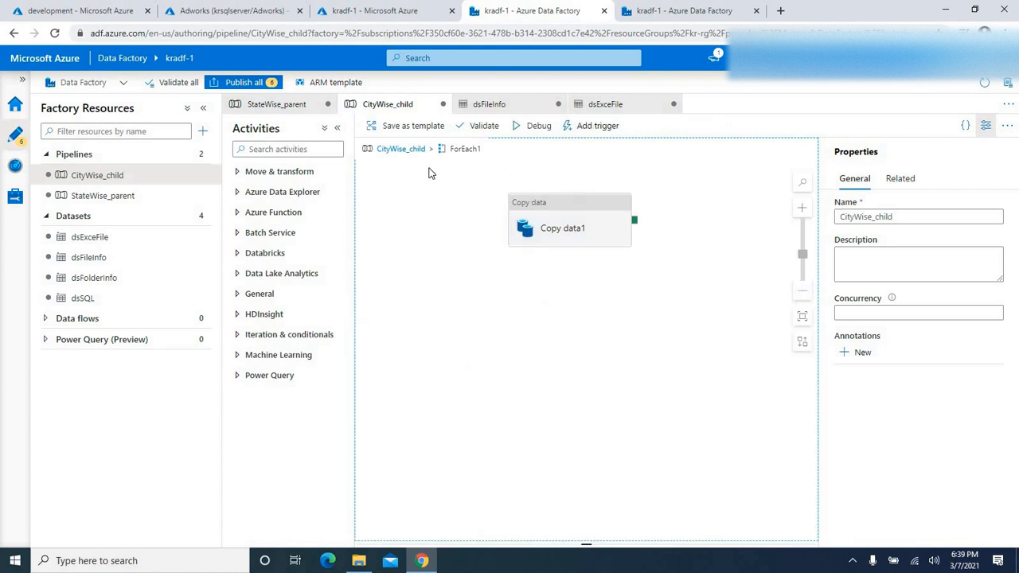
# Step: Return to the top level of CityWise_child, start a debug run of StateWise_parent and hide the properties pane
pyautogui.click(388, 150)
pyautogui.click(84, 197)
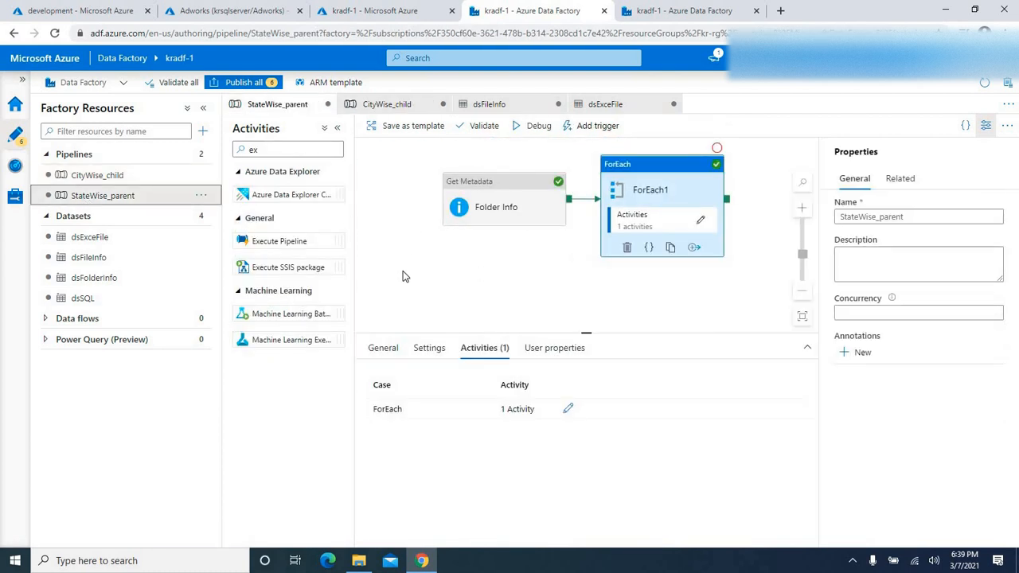
pyautogui.click(531, 125)
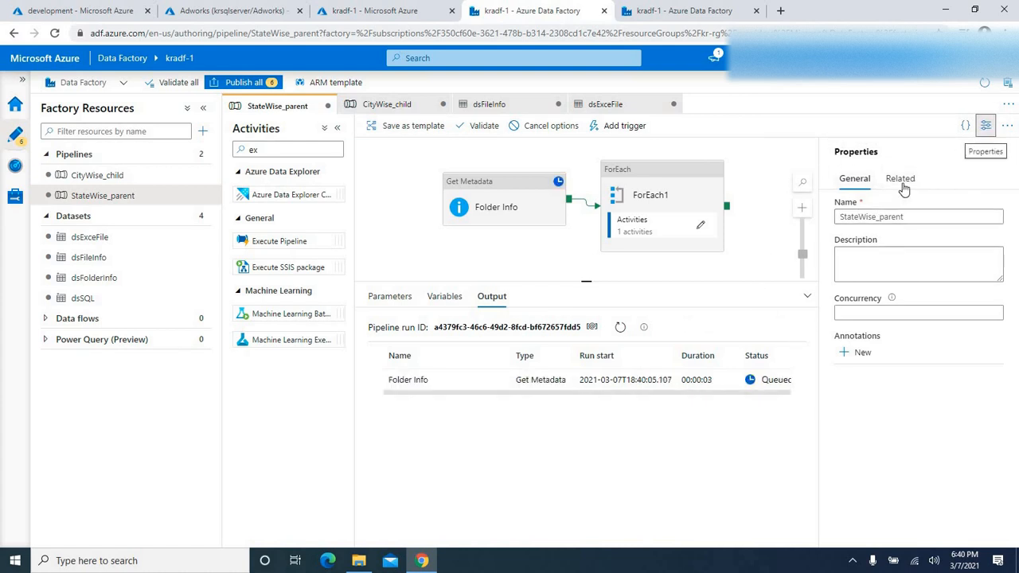
pyautogui.click(986, 125)
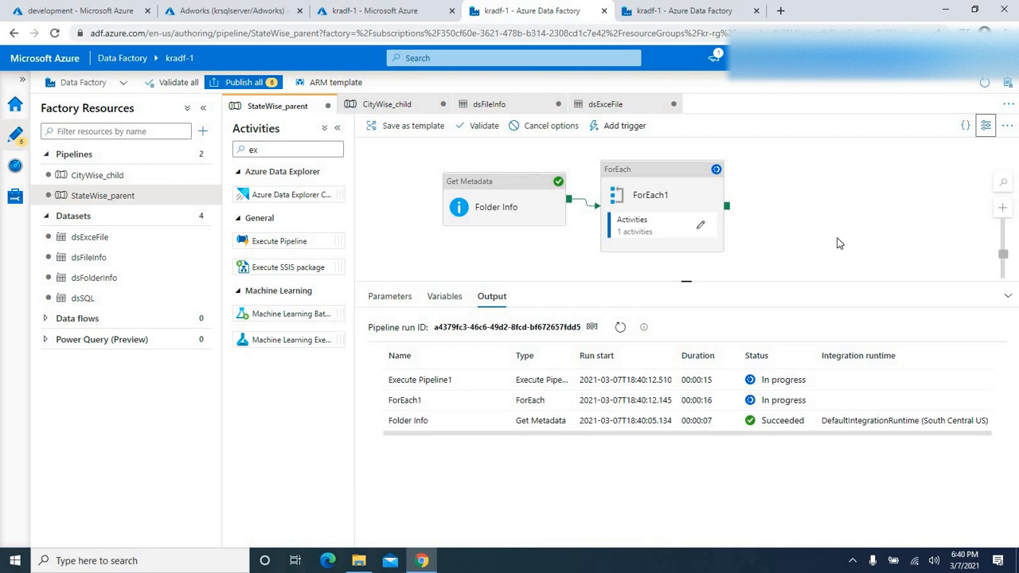
# Step: Switch to the Adworks query editor, run select * from address and look through the returned rows
pyautogui.click(211, 13)
pyautogui.moveTo(549, 252); pyautogui.dragTo(408, 243)
pyautogui.click(398, 196)
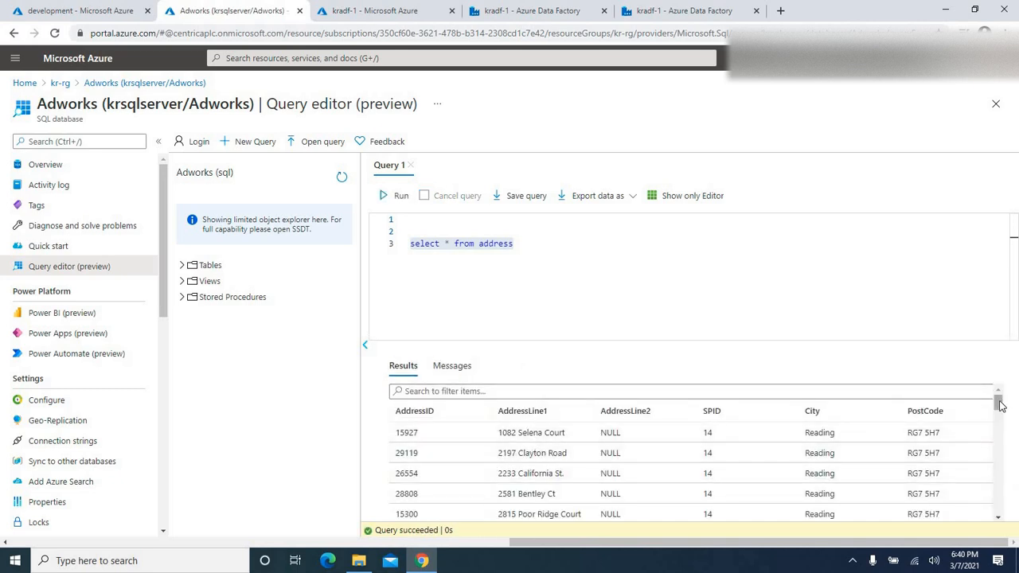
pyautogui.moveTo(995, 400); pyautogui.dragTo(995, 512)
pyautogui.click(545, 247)
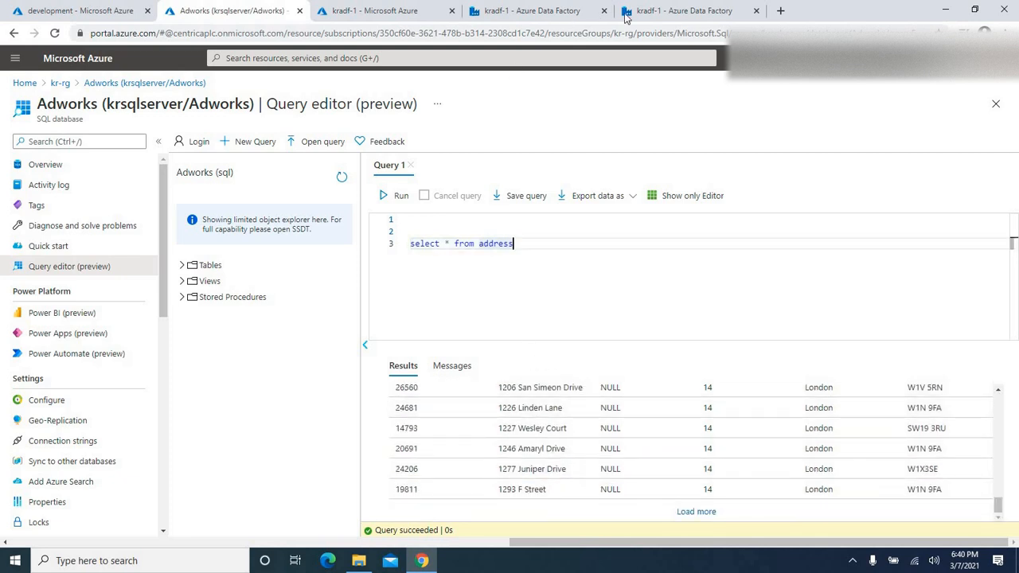
# Step: Check the StateWise_parent debug run output, then rerun select * from address in the Adworks query editor
pyautogui.click(527, 10)
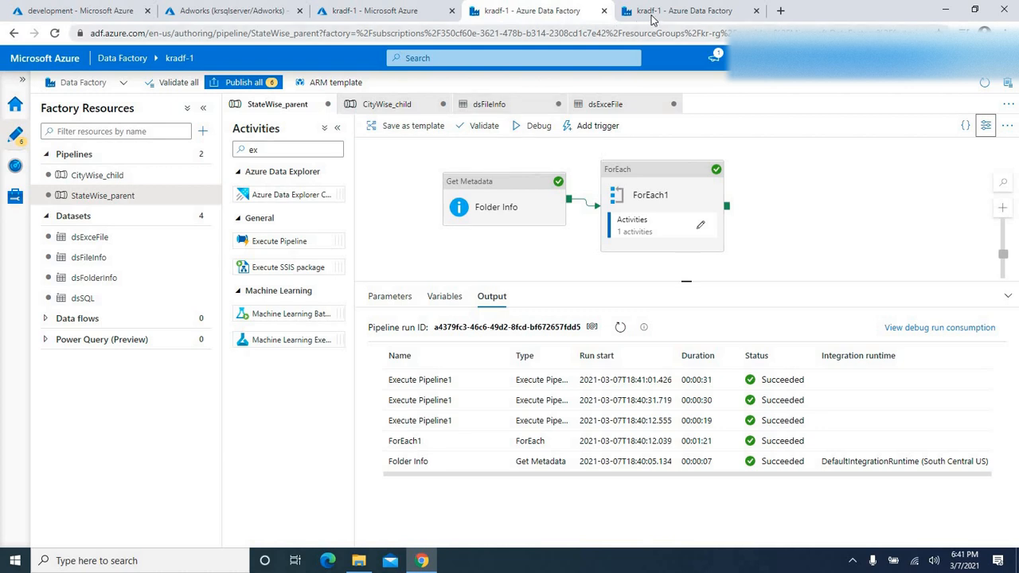
pyautogui.click(231, 12)
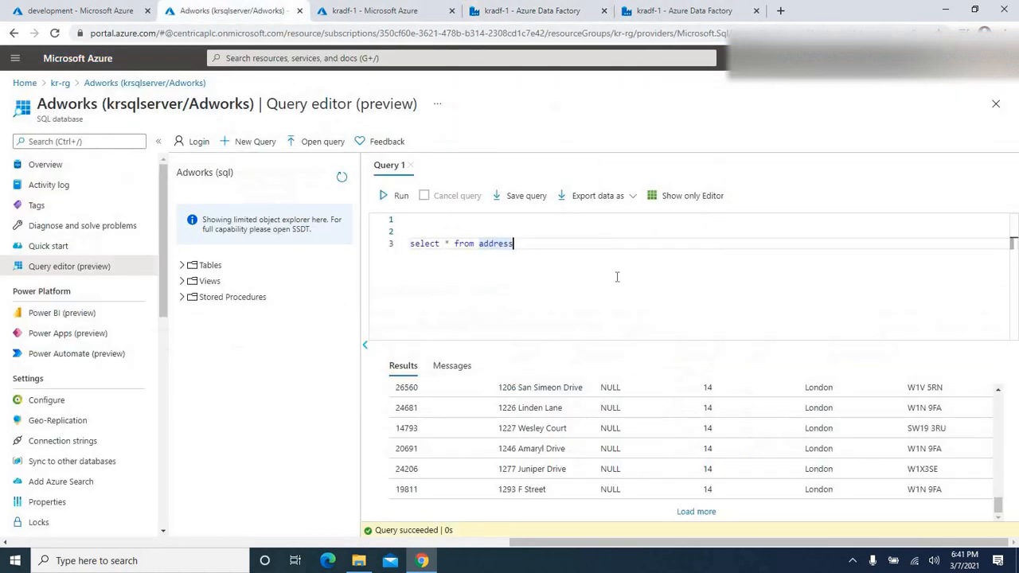
pyautogui.keyDown('shift'); pyautogui.click(409, 244); pyautogui.keyUp('shift')
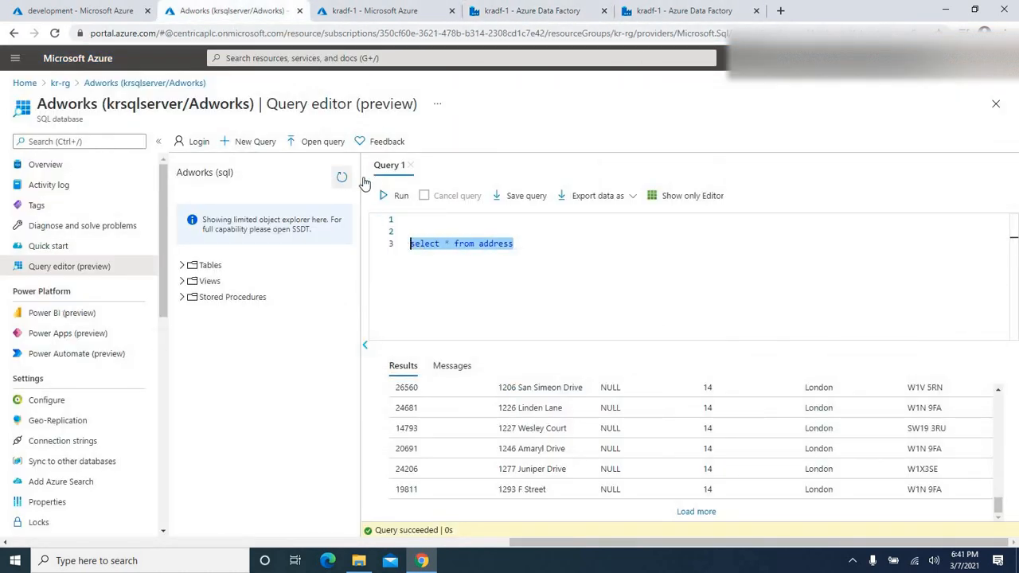
pyautogui.click(389, 196)
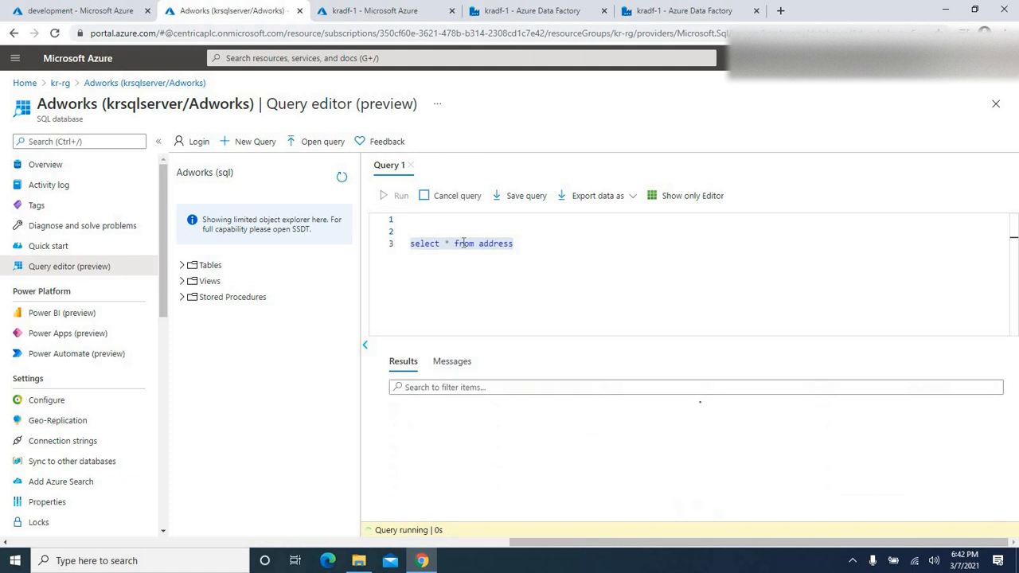
# Step: Change the query to select distinct city from address, run it and look through the listed cities
pyautogui.click(443, 243)
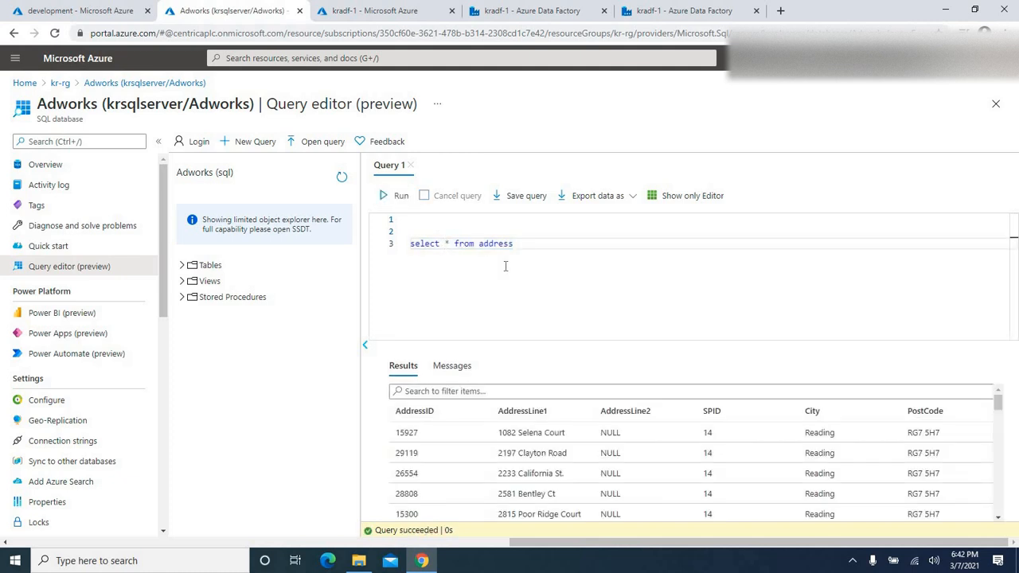
pyautogui.press('Delete')
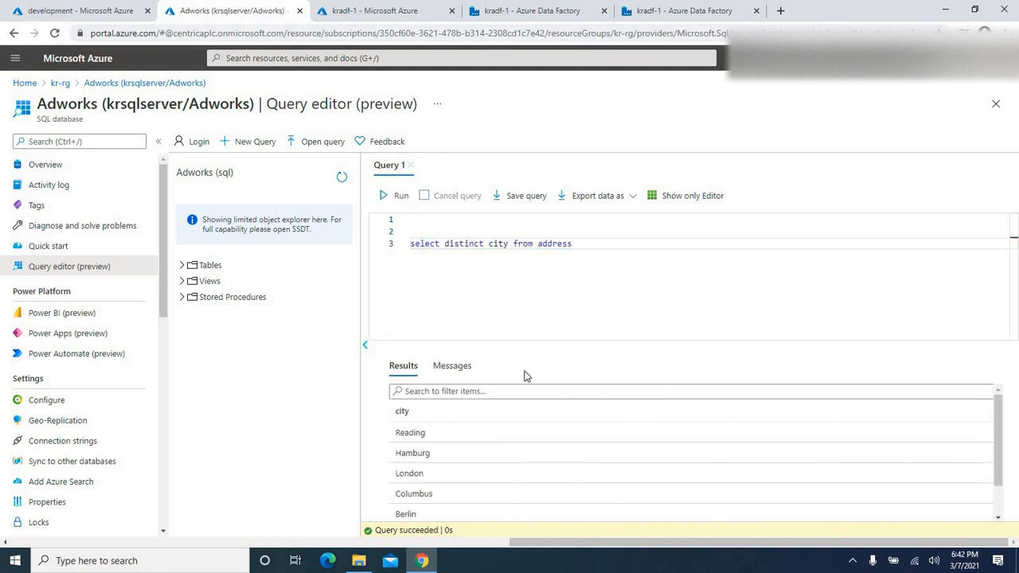
pyautogui.click(422, 453)
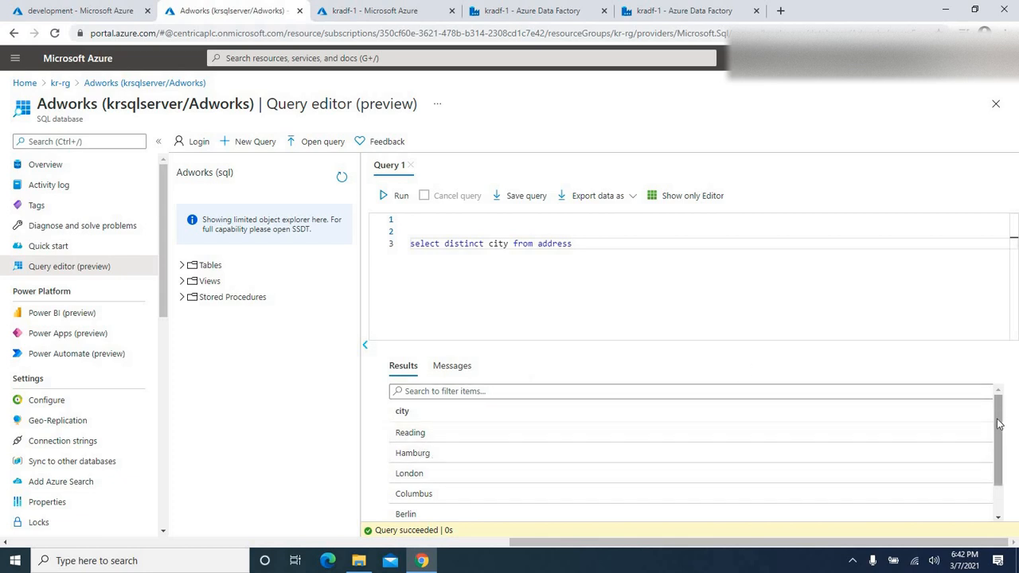
pyautogui.moveTo(999, 424); pyautogui.dragTo(998, 472)
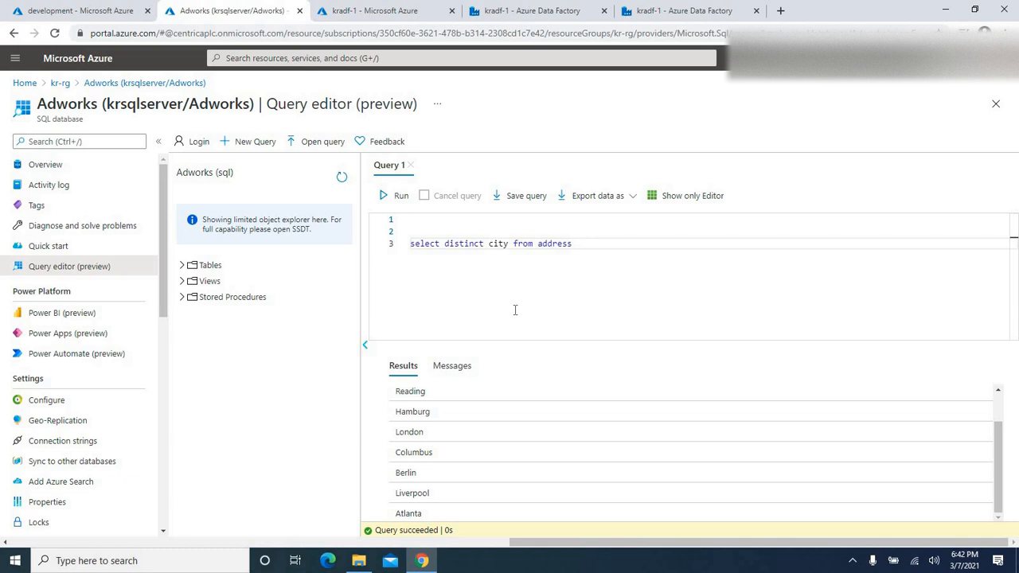
# Step: Switch back to StateWise_parent in Data Factory and review its Folder Info and ForEach1 activities and the run output
pyautogui.click(649, 11)
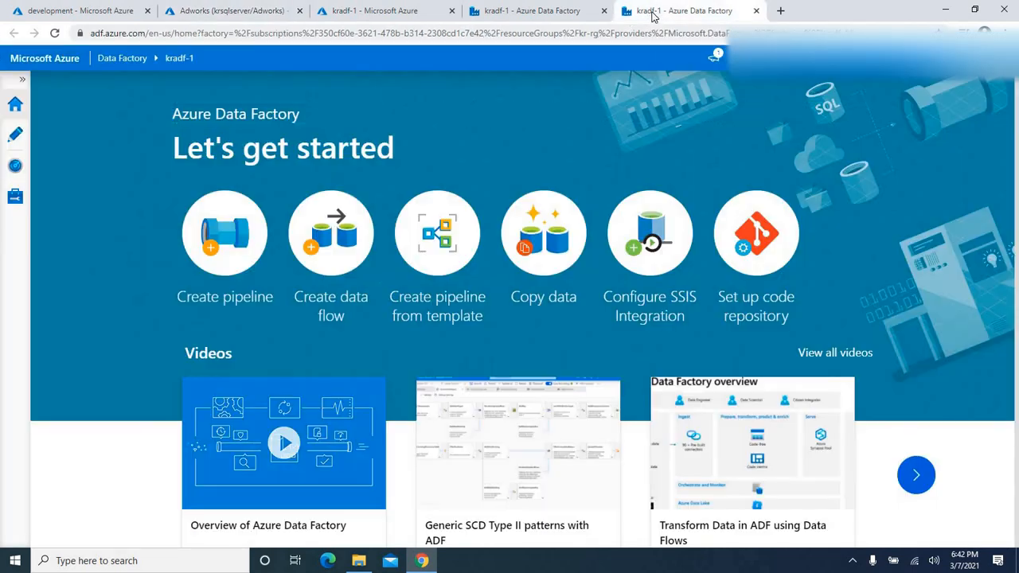
pyautogui.click(556, 14)
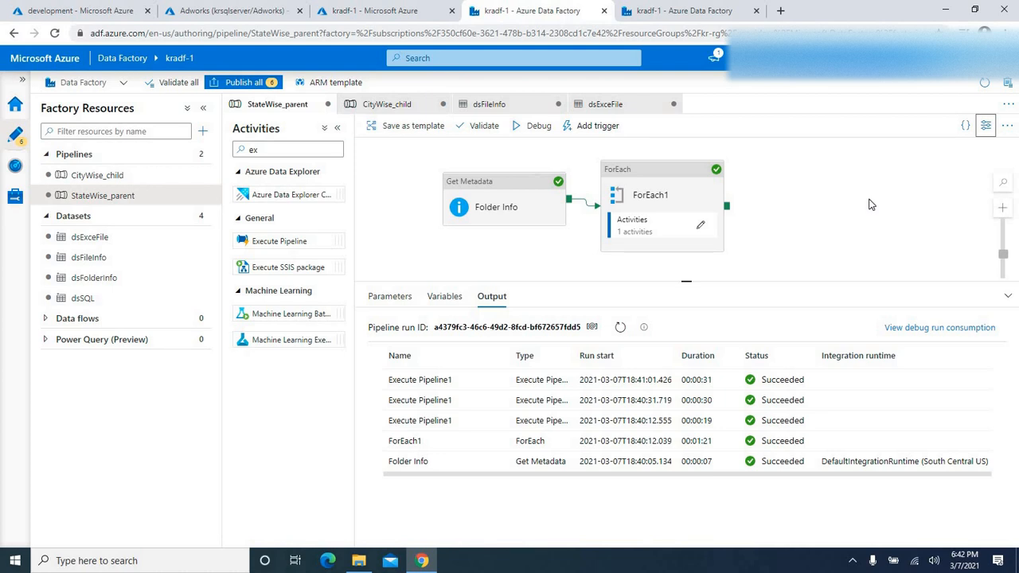
pyautogui.click(870, 205)
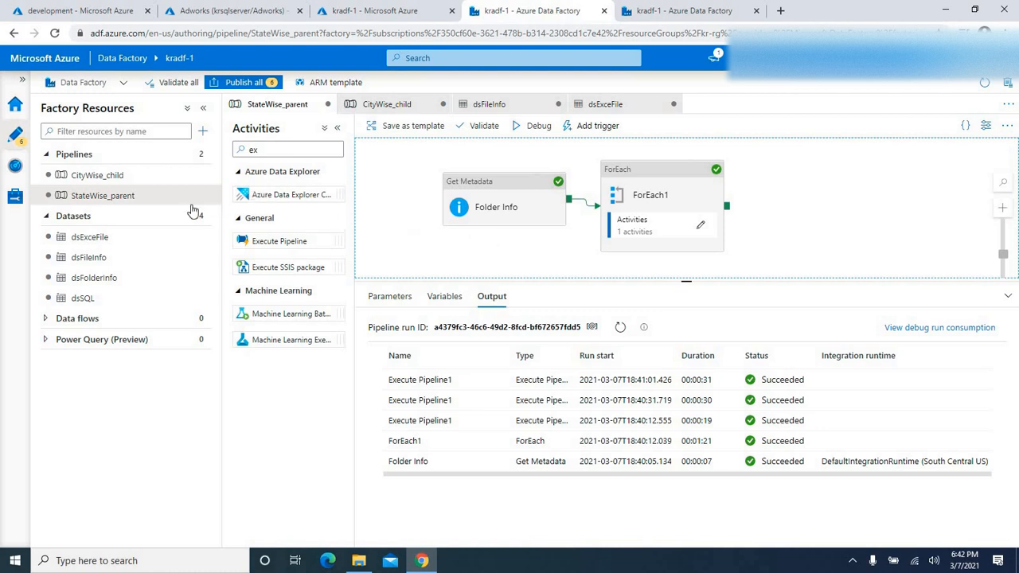
pyautogui.click(101, 201)
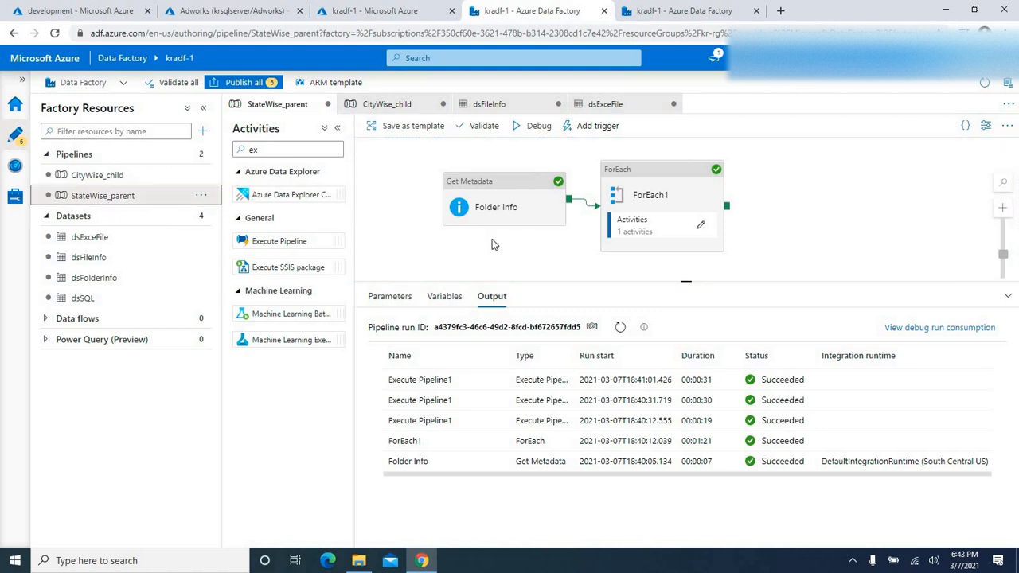
pyautogui.click(516, 181)
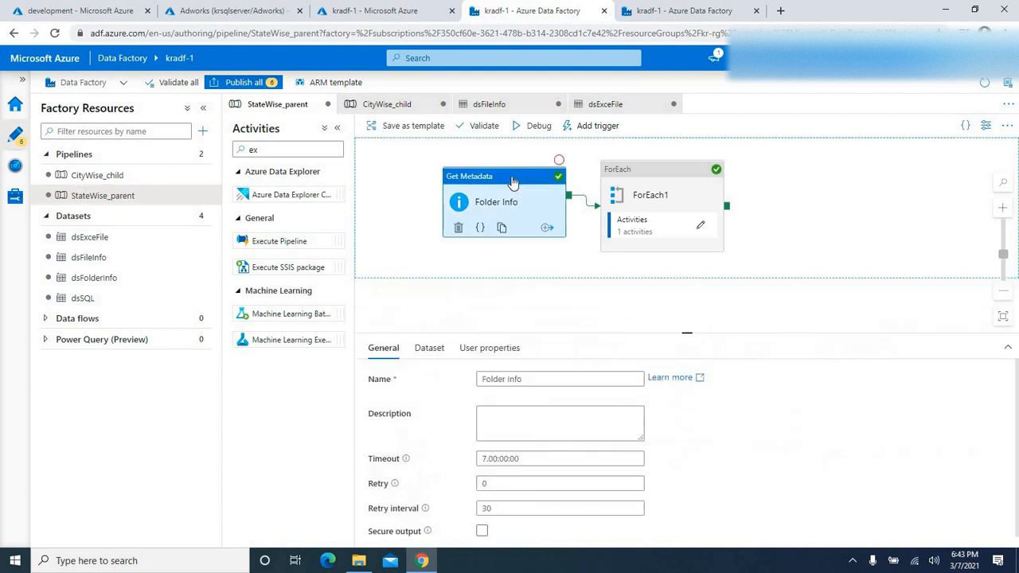
pyautogui.click(638, 173)
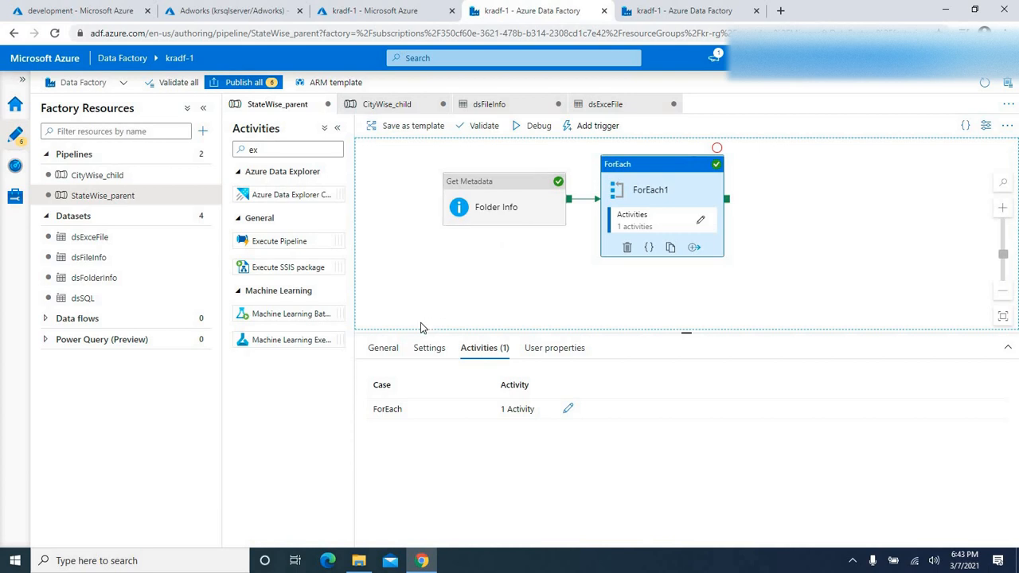
pyautogui.click(426, 285)
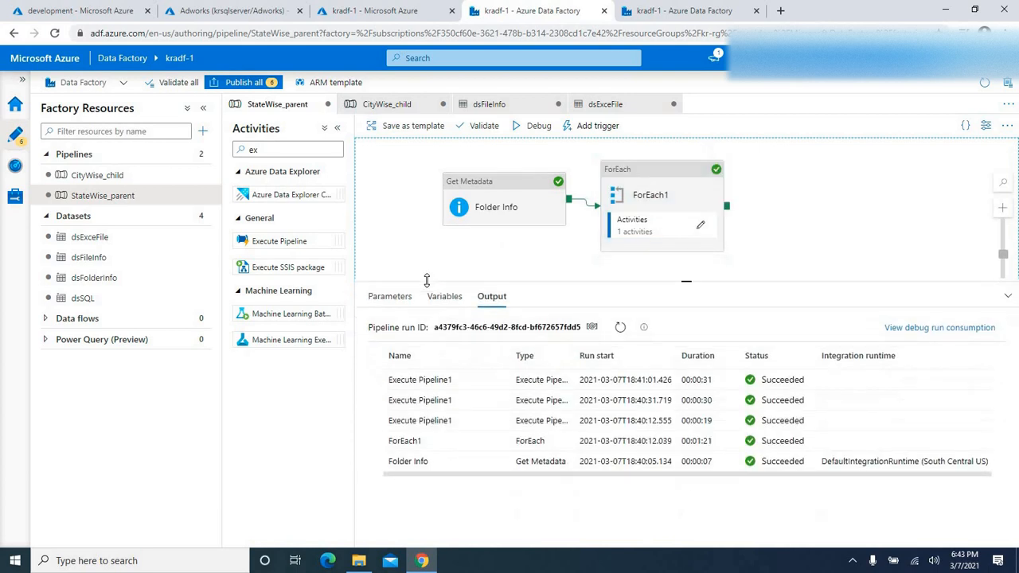
# Step: Open the activities inside ForEach1 of StateWise_parent and inspect the settings of Execute Pipeline1
pyautogui.click(516, 209)
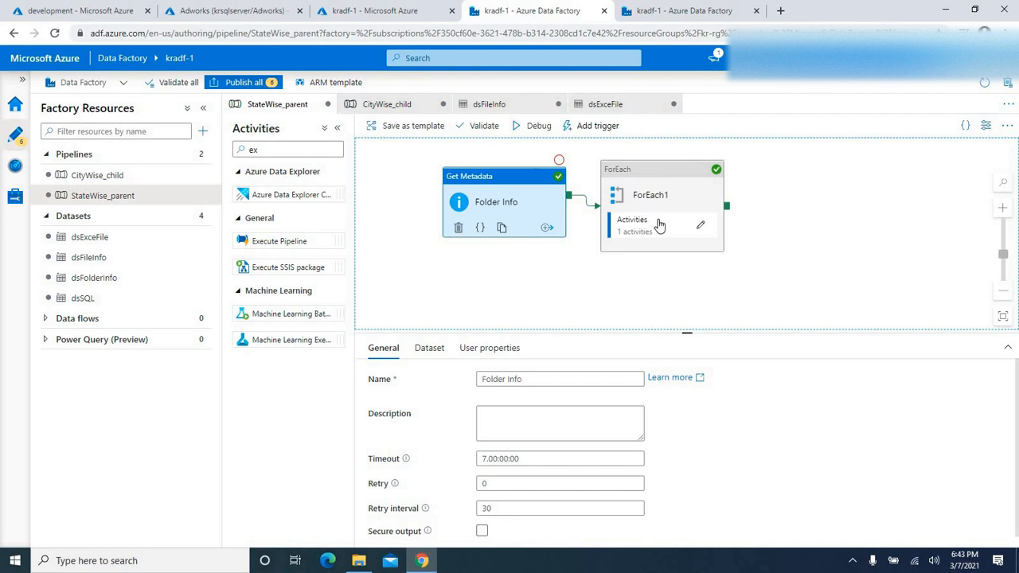
pyautogui.click(699, 229)
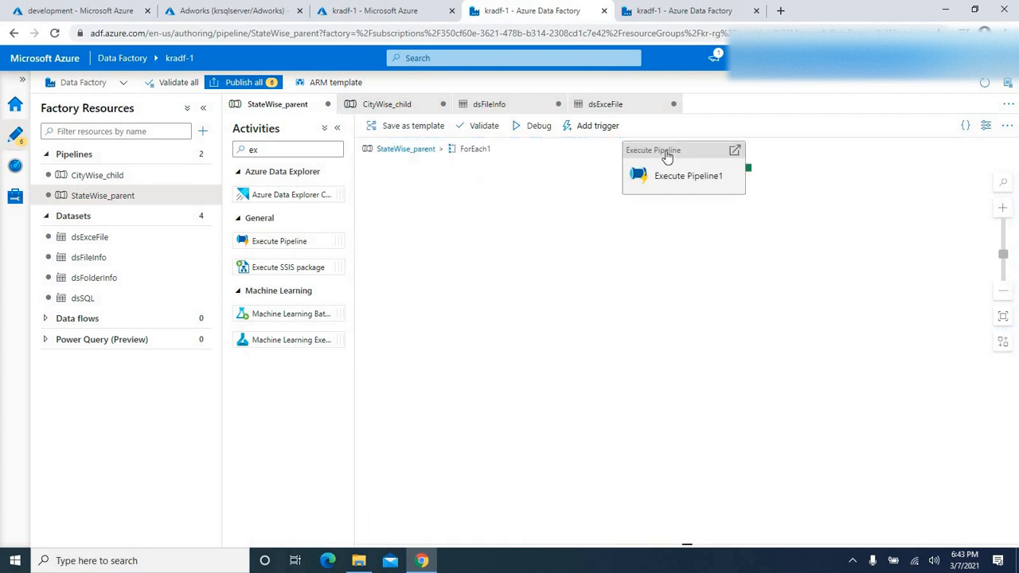
pyautogui.moveTo(666, 156); pyautogui.dragTo(620, 196)
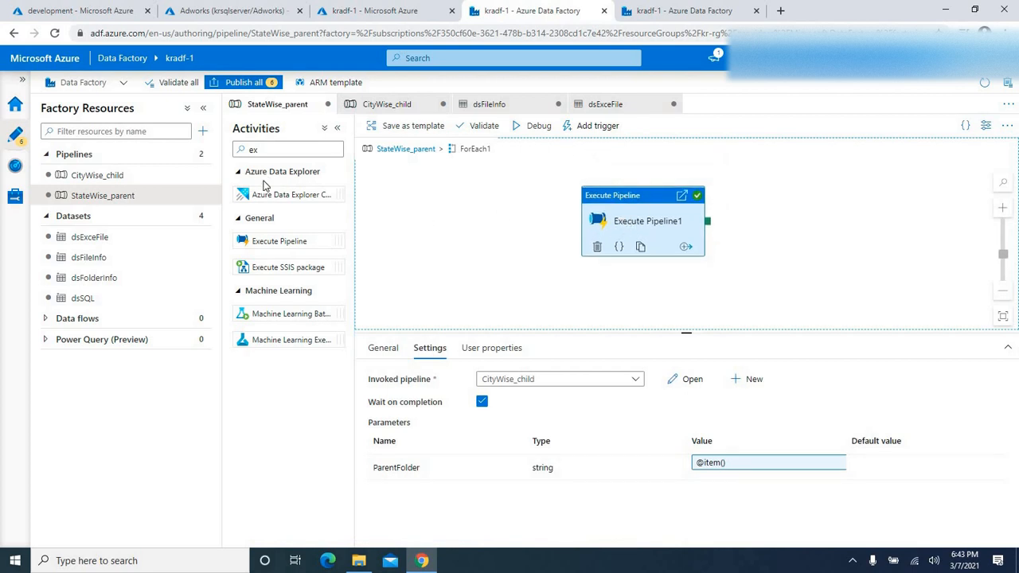
# Step: Review the ParentFolder parameter of CityWise_child, the dataset settings of its FileInfo activity and the parameters of dsFileInfo
pyautogui.click(97, 176)
pyautogui.click(473, 183)
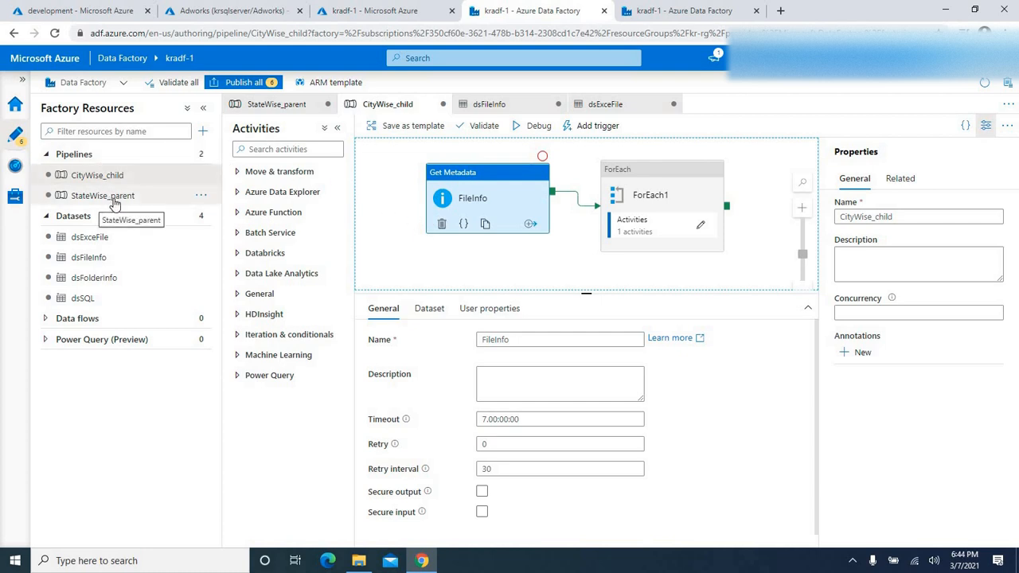
pyautogui.click(402, 257)
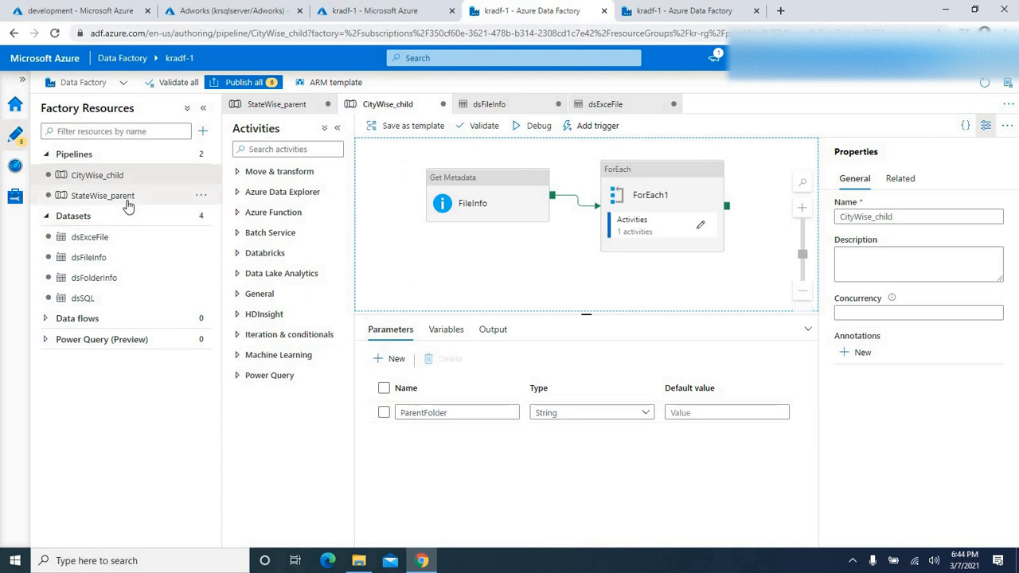
pyautogui.click(440, 417)
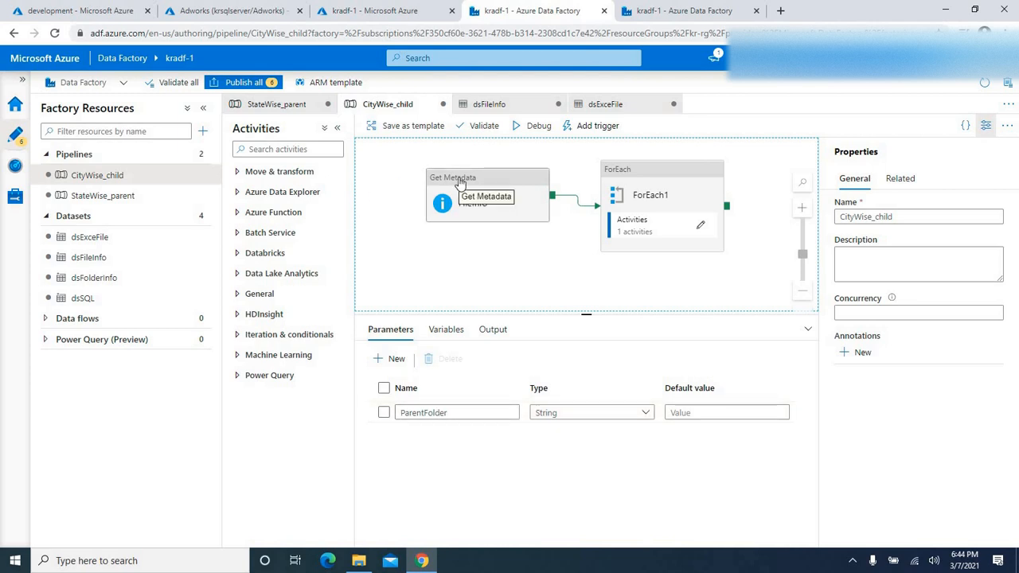
pyautogui.click(459, 182)
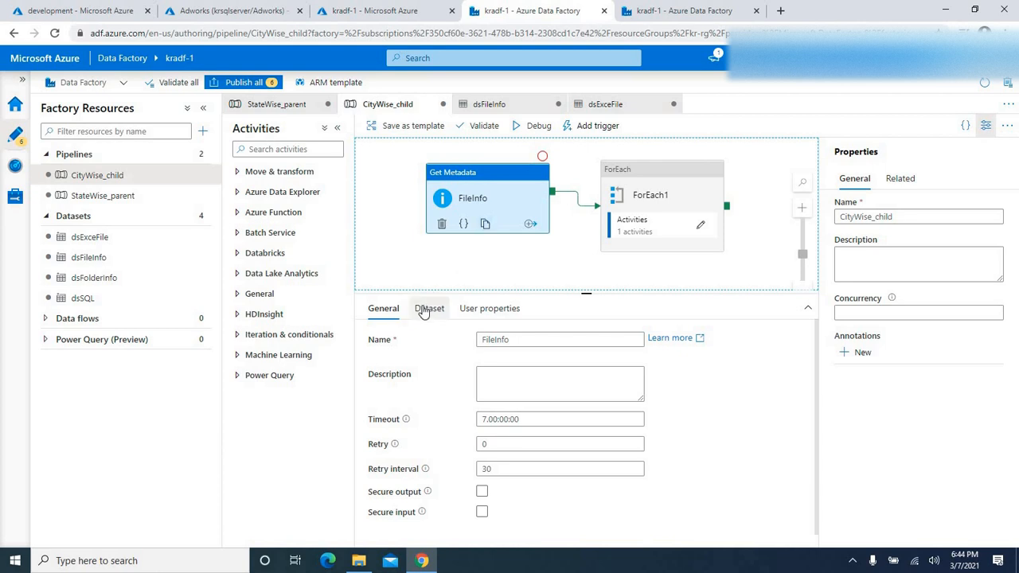
pyautogui.click(426, 309)
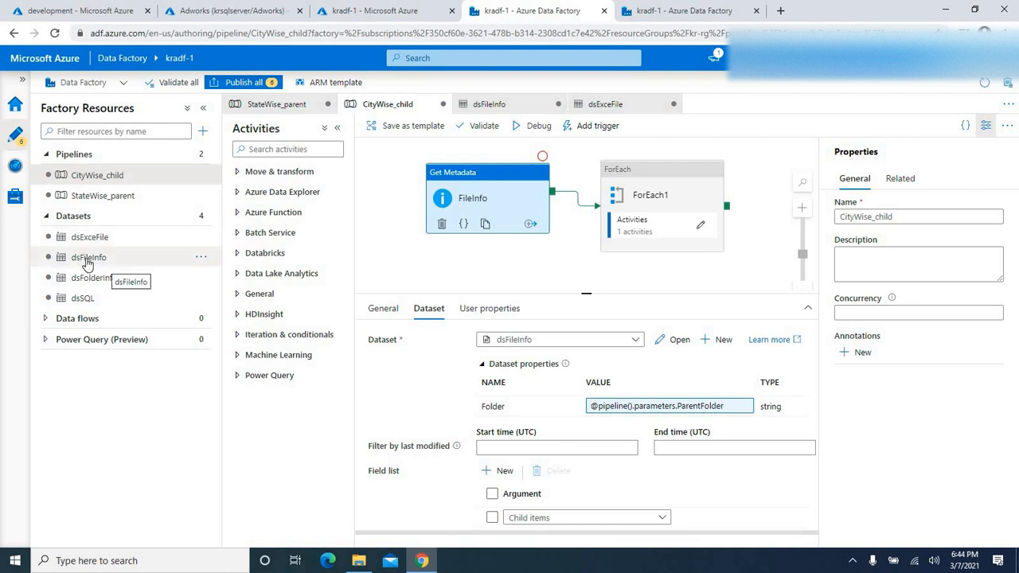
pyautogui.click(87, 257)
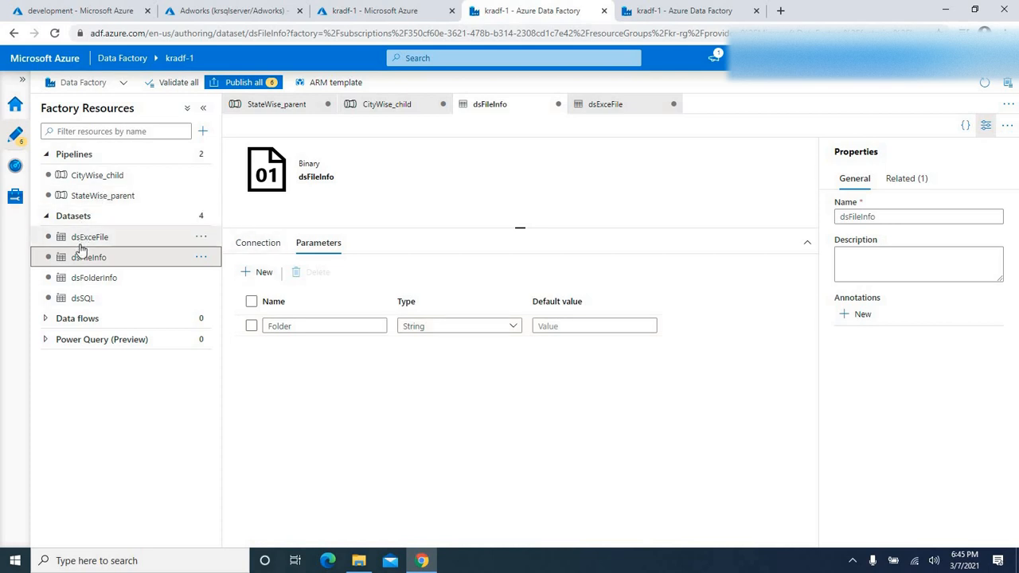
# Step: Open the activities inside ForEach1 of CityWise_child and inspect the source settings of Copy data1
pyautogui.click(89, 175)
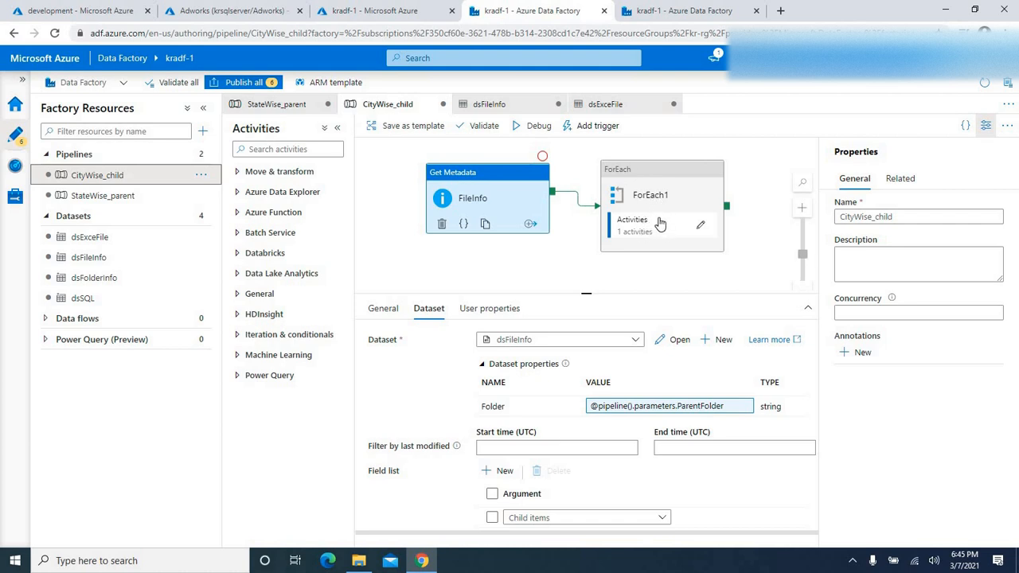
pyautogui.click(700, 229)
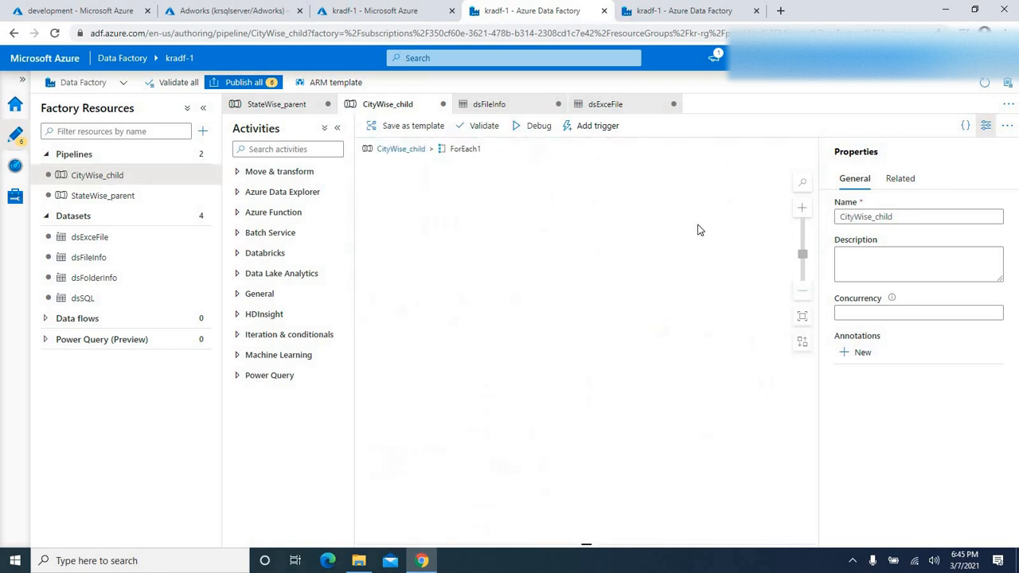
pyautogui.click(561, 175)
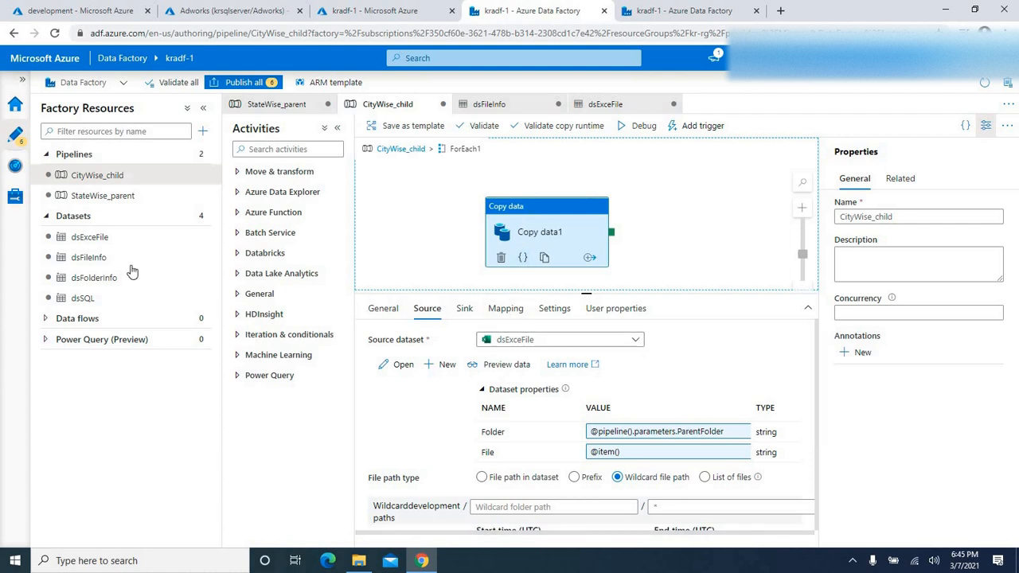
# Step: Review the Folder and File parameters of the dsExceFile dataset, then return to Copy data1 in CityWise_child
pyautogui.click(89, 240)
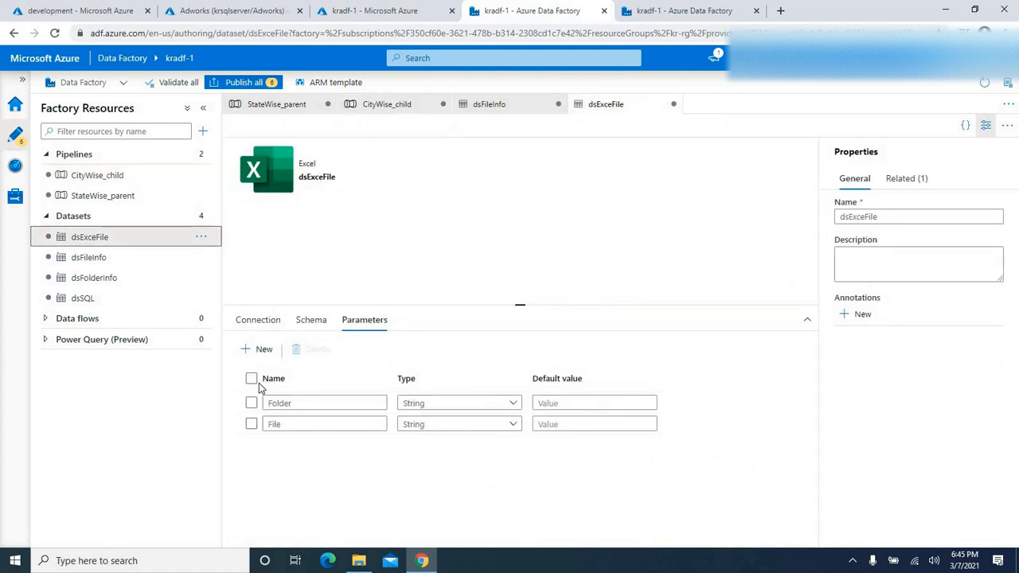
pyautogui.click(293, 402)
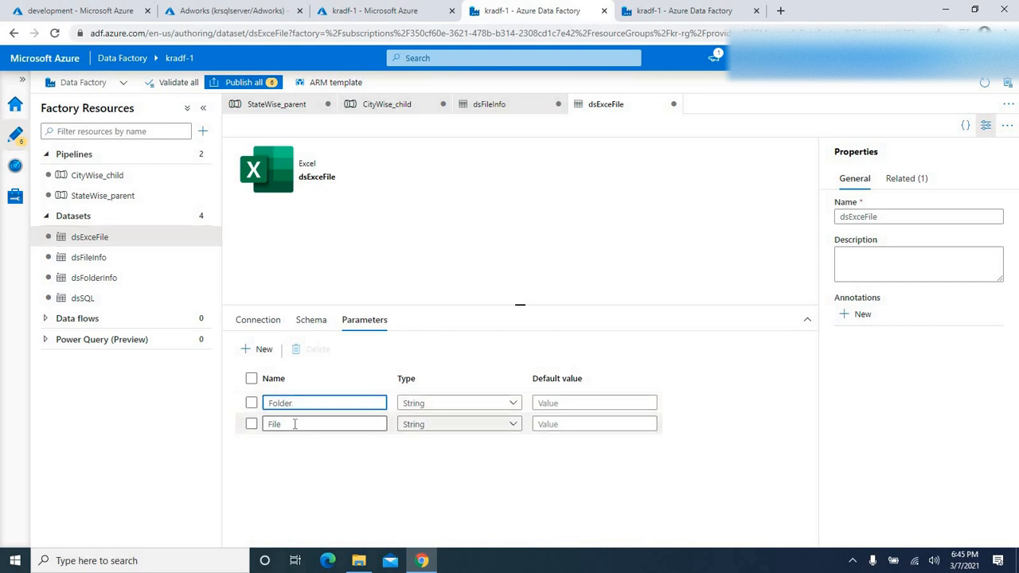
pyautogui.click(294, 424)
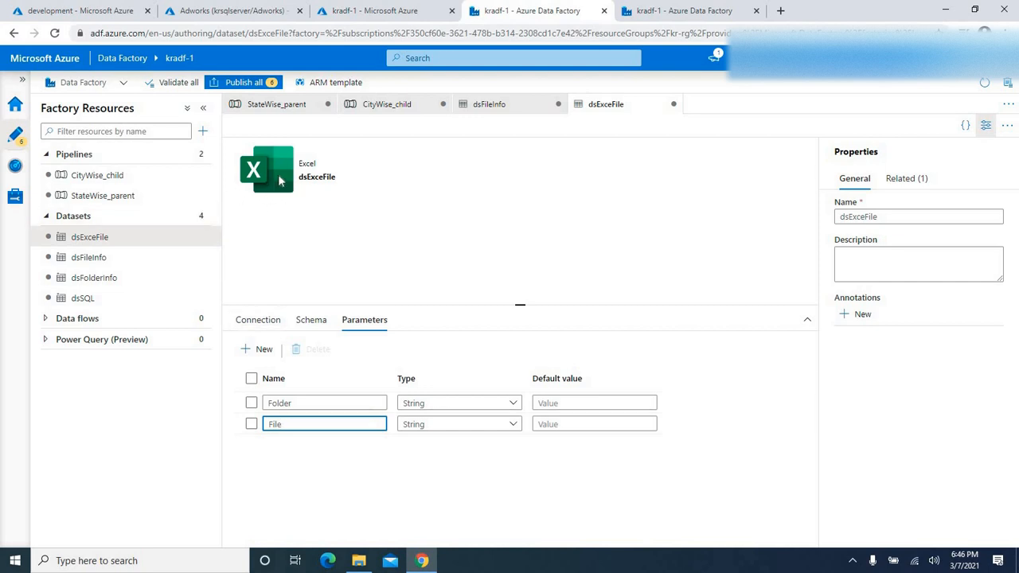
pyautogui.click(311, 403)
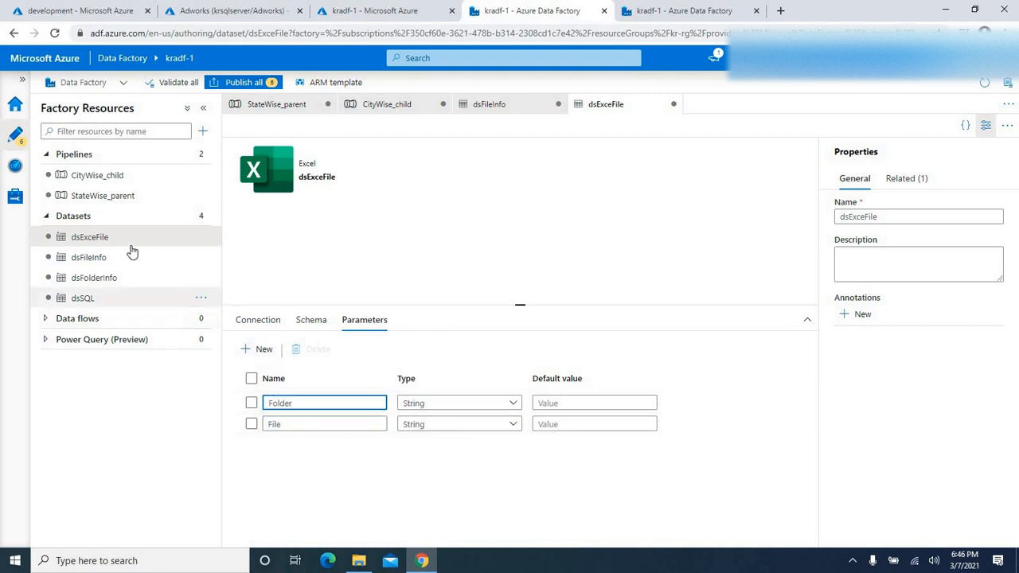
pyautogui.click(251, 404)
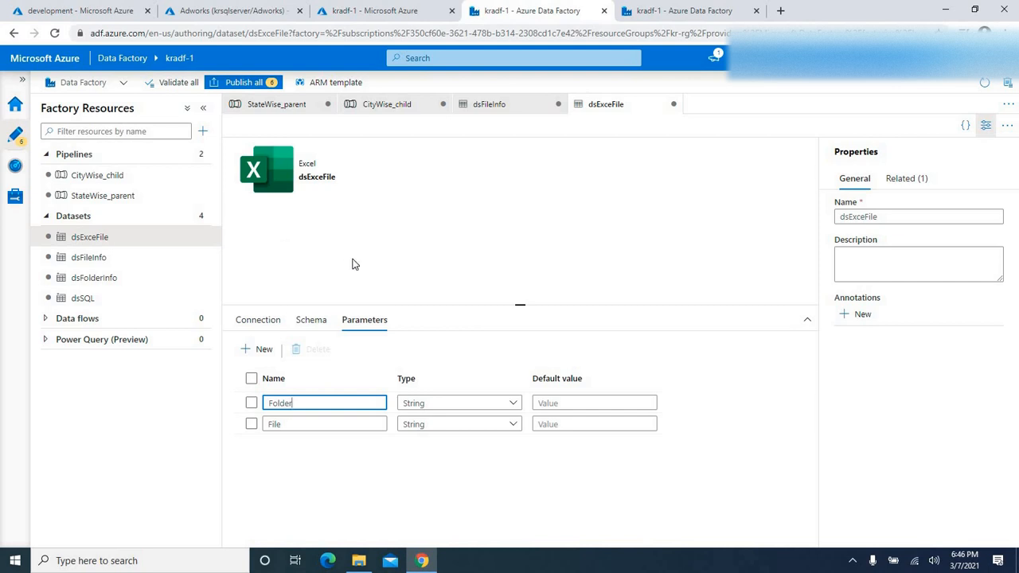
pyautogui.click(291, 429)
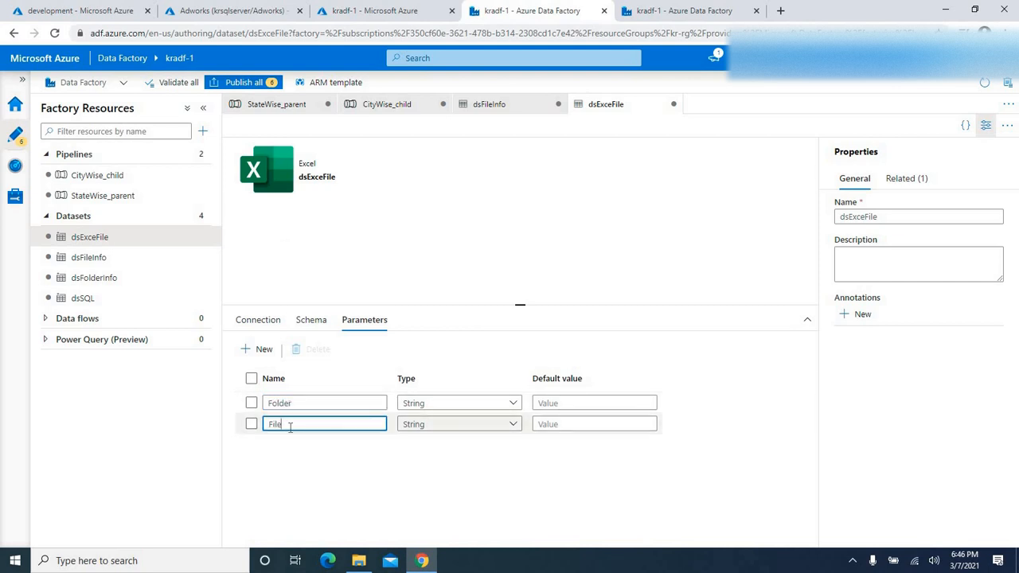
pyautogui.click(114, 176)
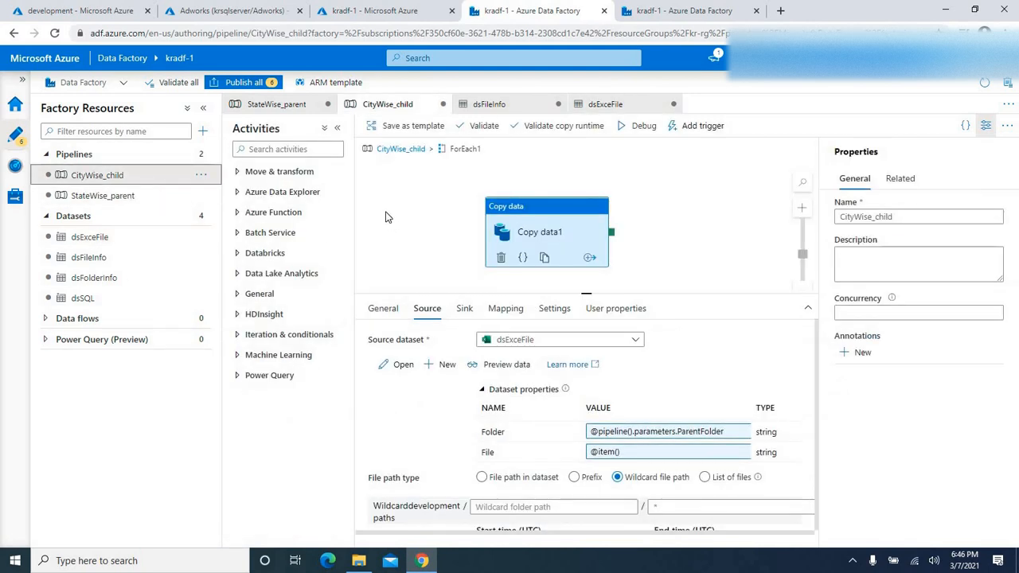